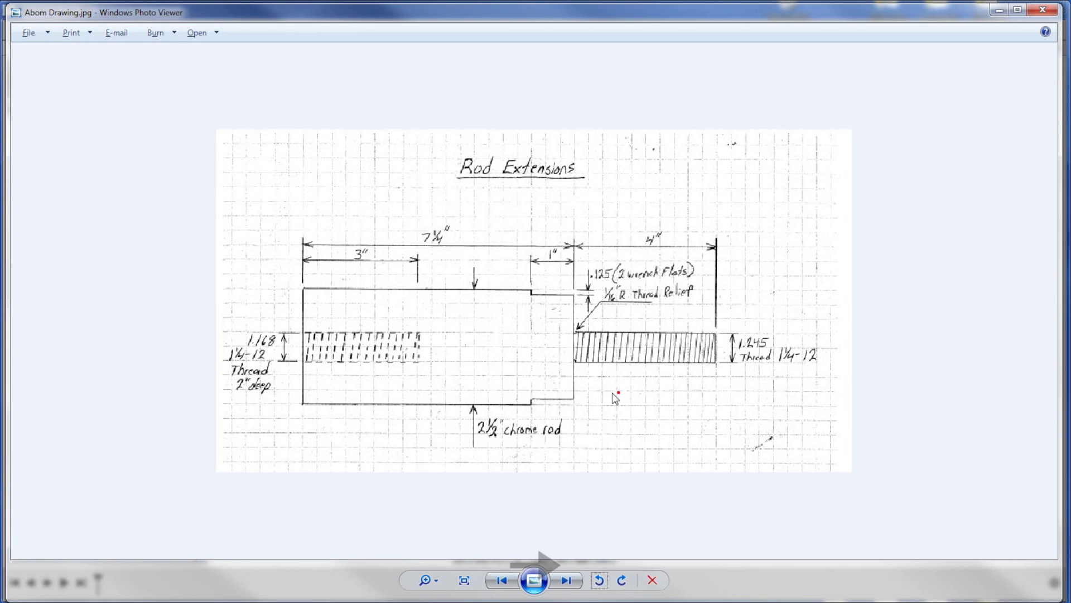
Step: Look through the rod extension drawing and finished part photos, and return to Fusion 360
{"action": "key", "text": "Right"}
{"action": "key", "text": "Right"}
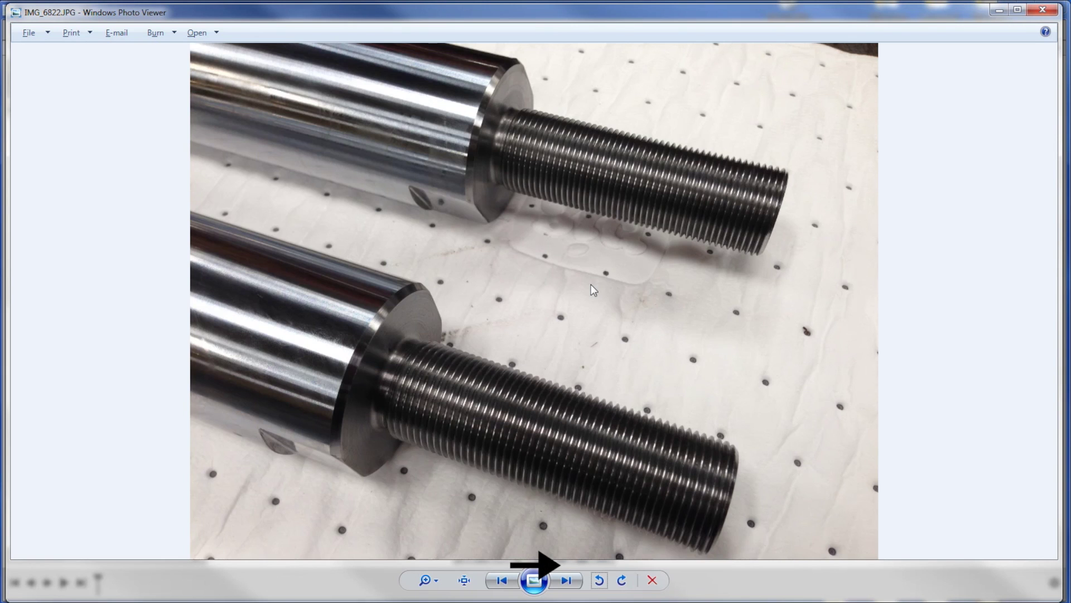
{"action": "key", "text": "Right"}
{"action": "key", "text": "Right"}
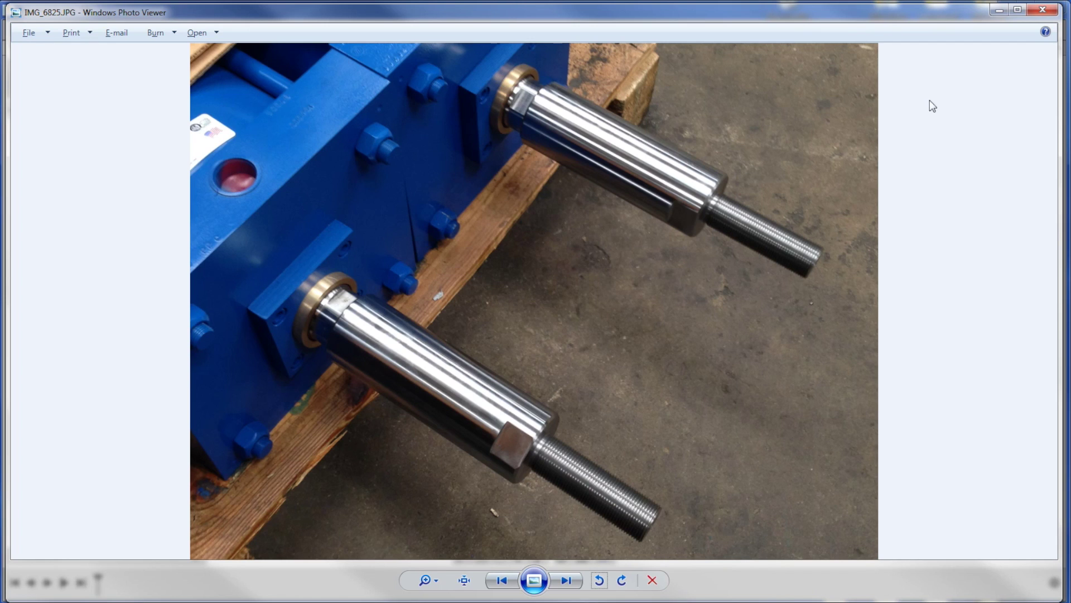
{"action": "left_click", "coordinate": [1000, 10]}
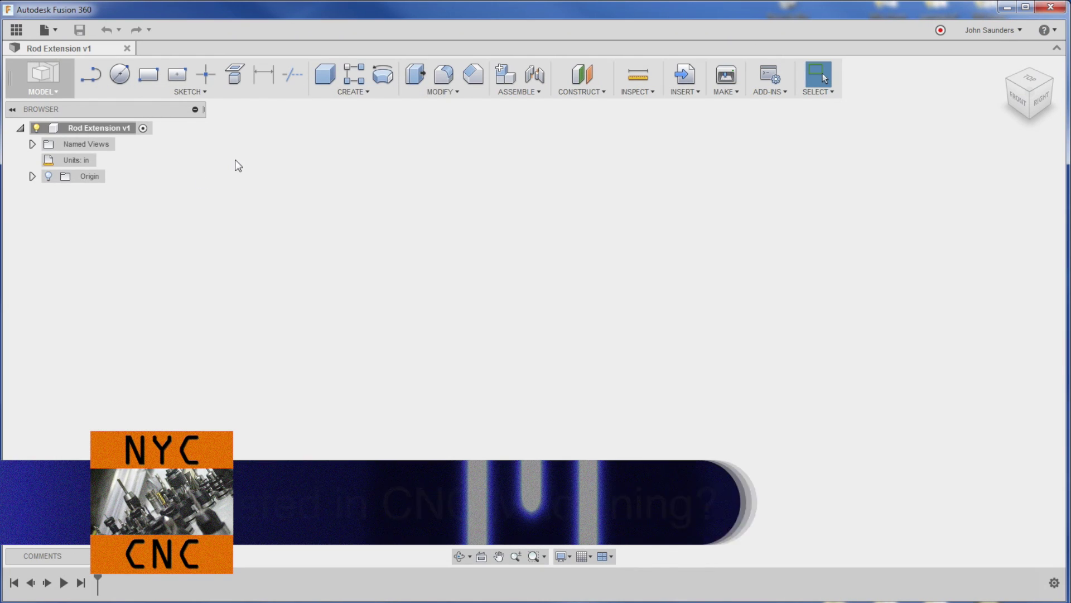
Step: Create a new component in the Rod Extension design and name it Rod Extension
{"action": "right_click", "coordinate": [89, 129]}
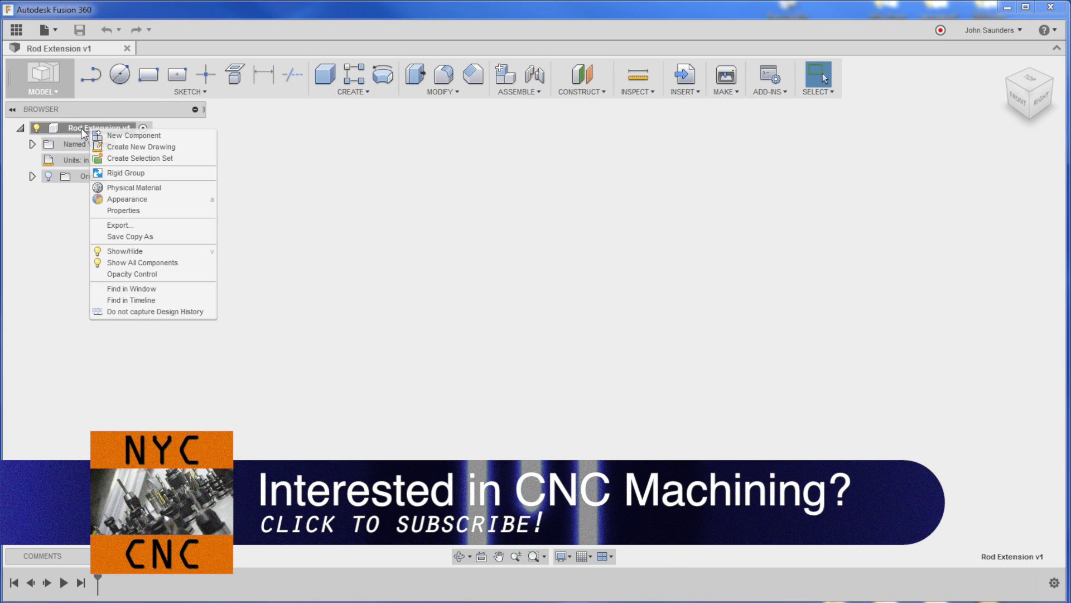
{"action": "left_click", "coordinate": [139, 136]}
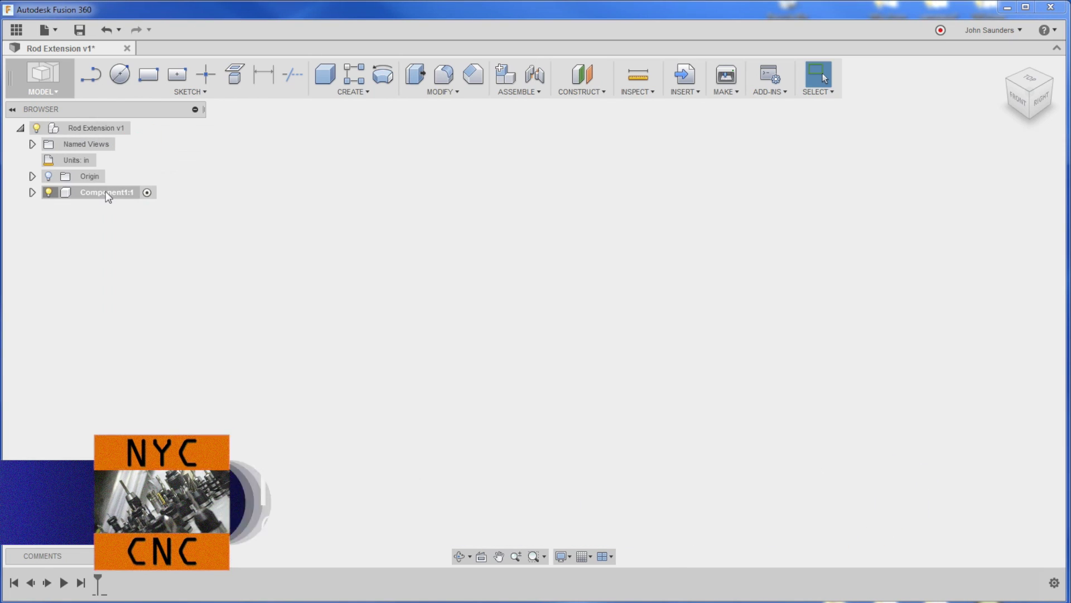
{"action": "left_click", "coordinate": [107, 194]}
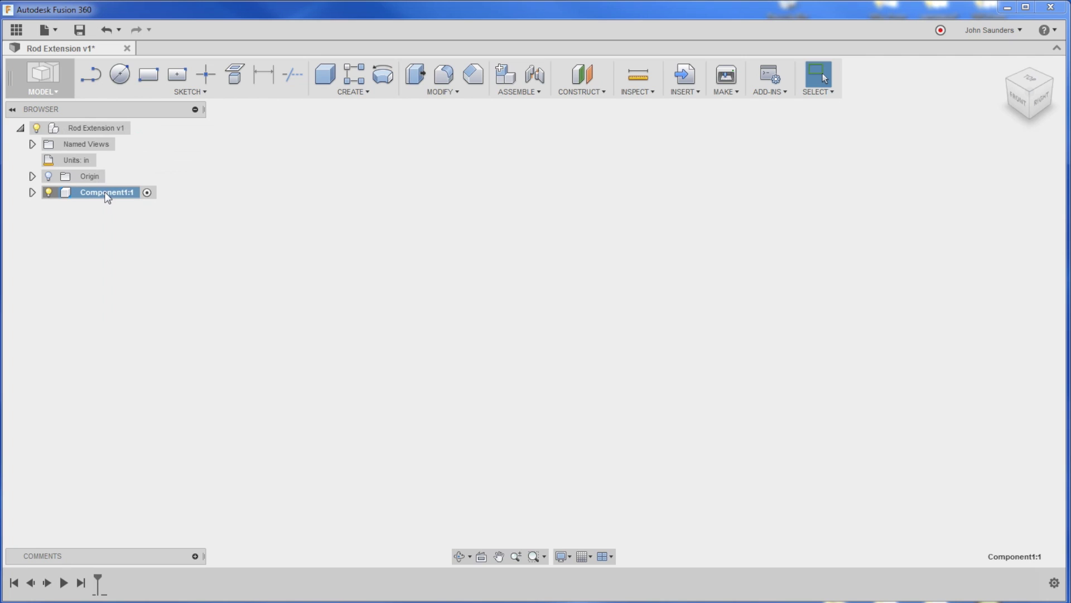
{"action": "left_click", "coordinate": [107, 194]}
{"action": "type", "text": "Rod Exte"}
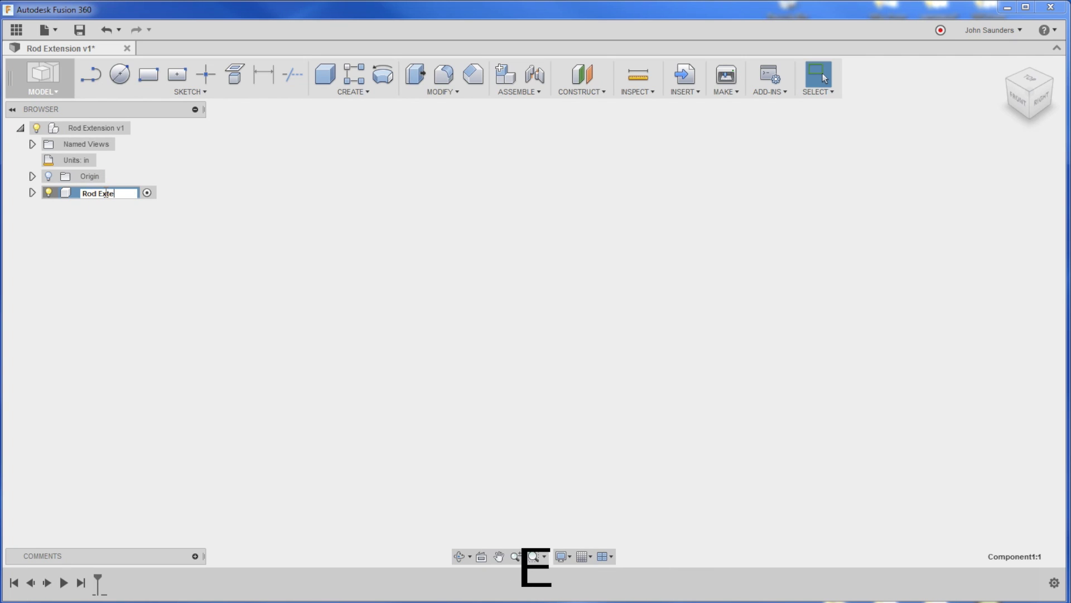
{"action": "type", "text": "nsion"}
{"action": "key", "text": "Return"}
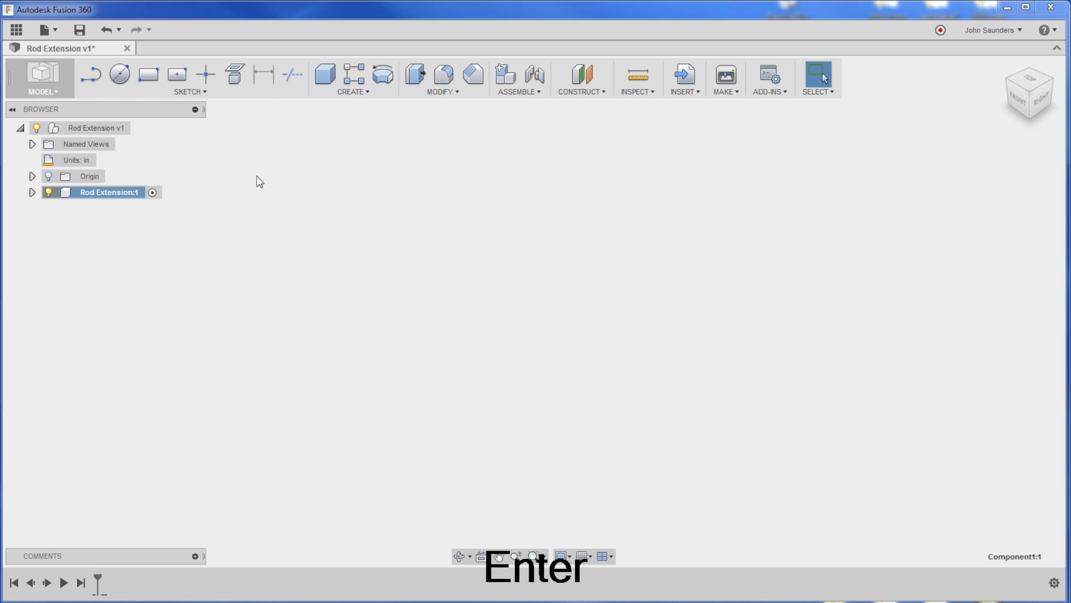
Step: Start a line sketch on the vertical YZ origin plane facing the right view, and show the origin geometry
{"action": "key", "text": "l"}
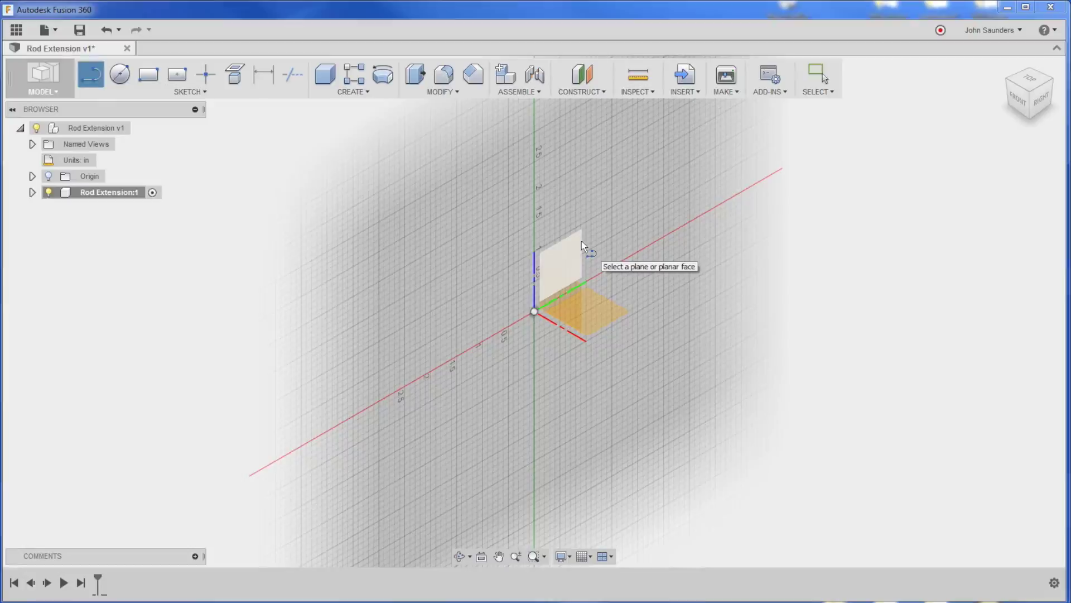
{"action": "left_click", "coordinate": [581, 240]}
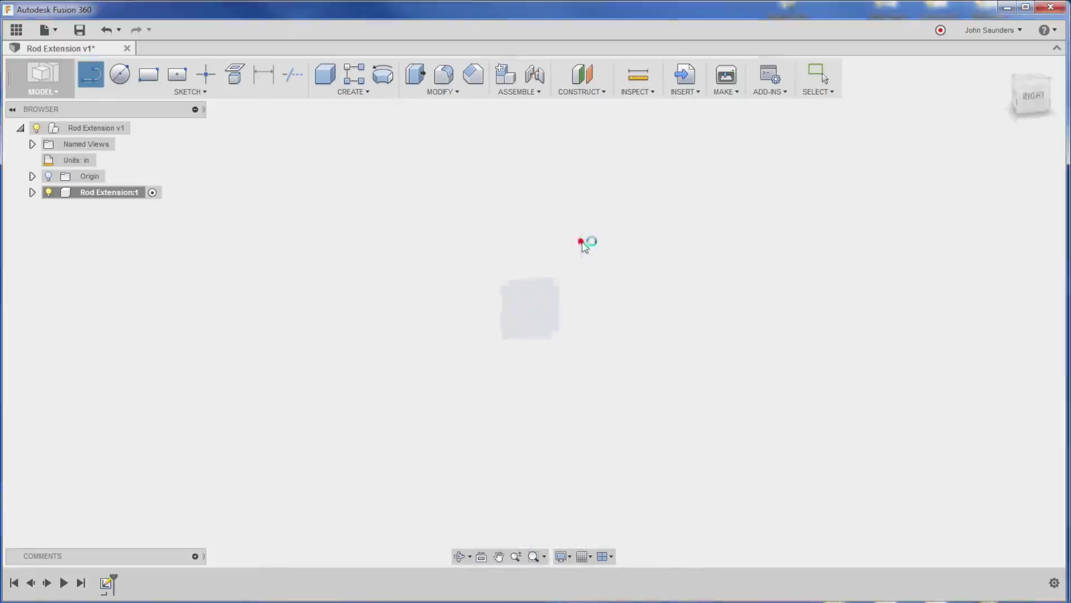
{"action": "left_click", "coordinate": [49, 176]}
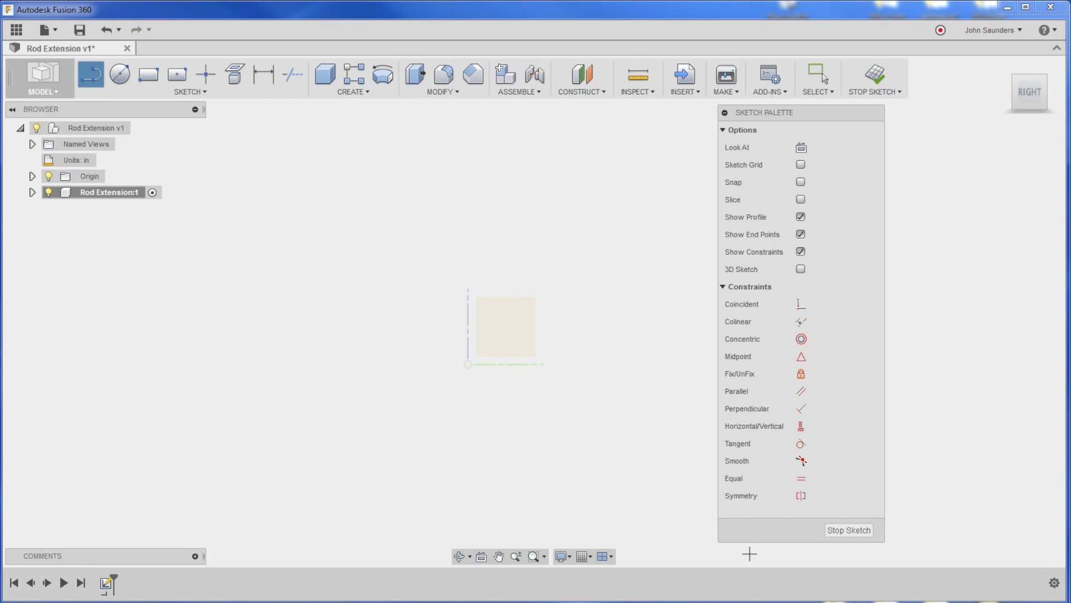
Step: Switch to Windows Photo Viewer, examine the shape and dimensions in the Rod Extensions drawing, and return to Fusion 360
{"action": "key", "text": "alt+Tab"}
{"action": "key", "text": "Right"}
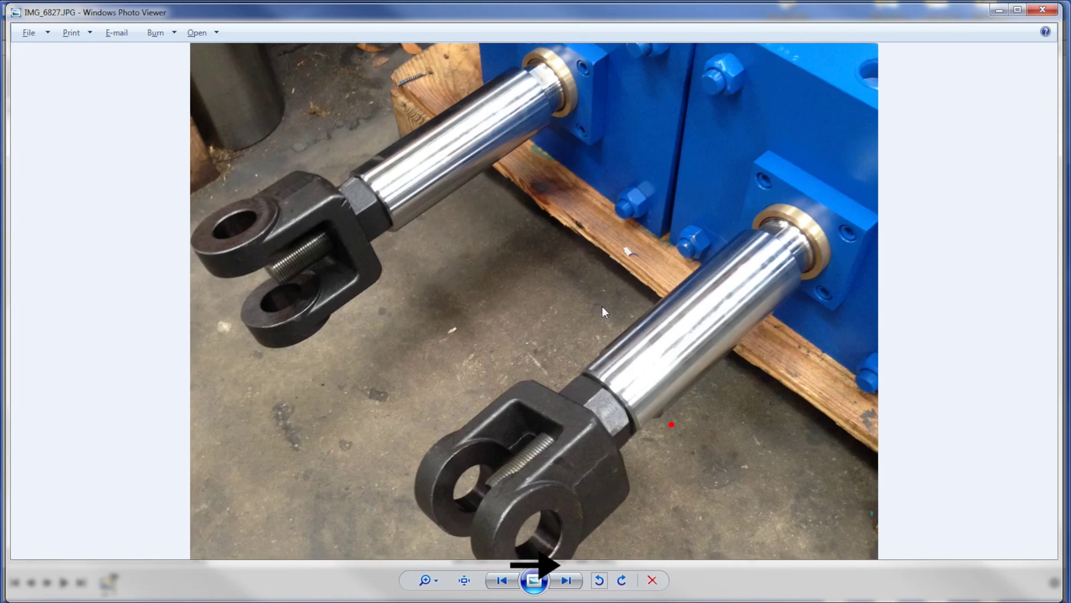
{"action": "key", "text": "Right"}
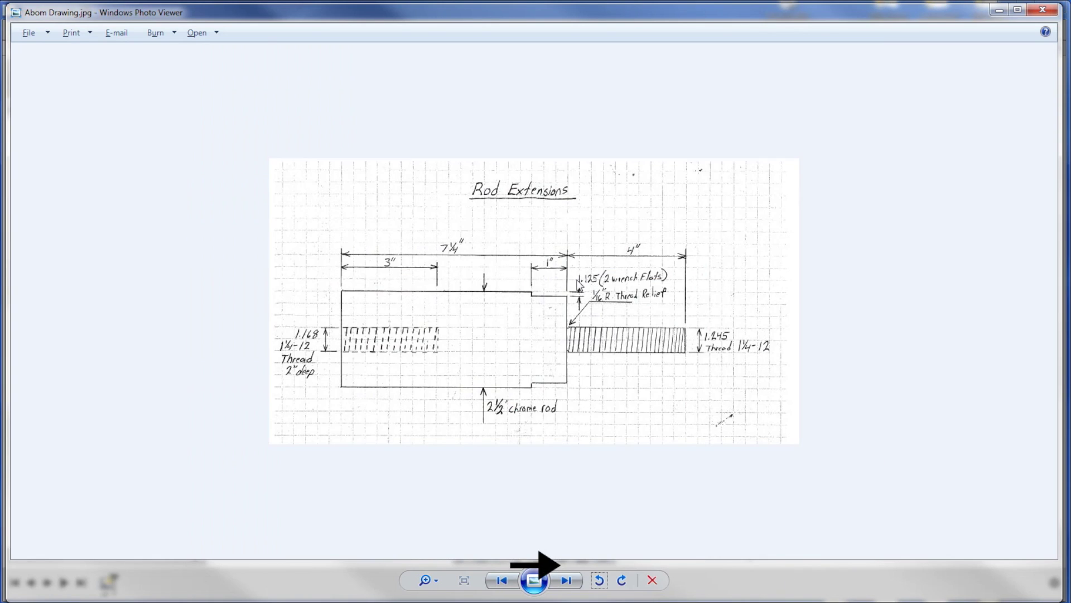
{"action": "key", "text": "alt+Tab"}
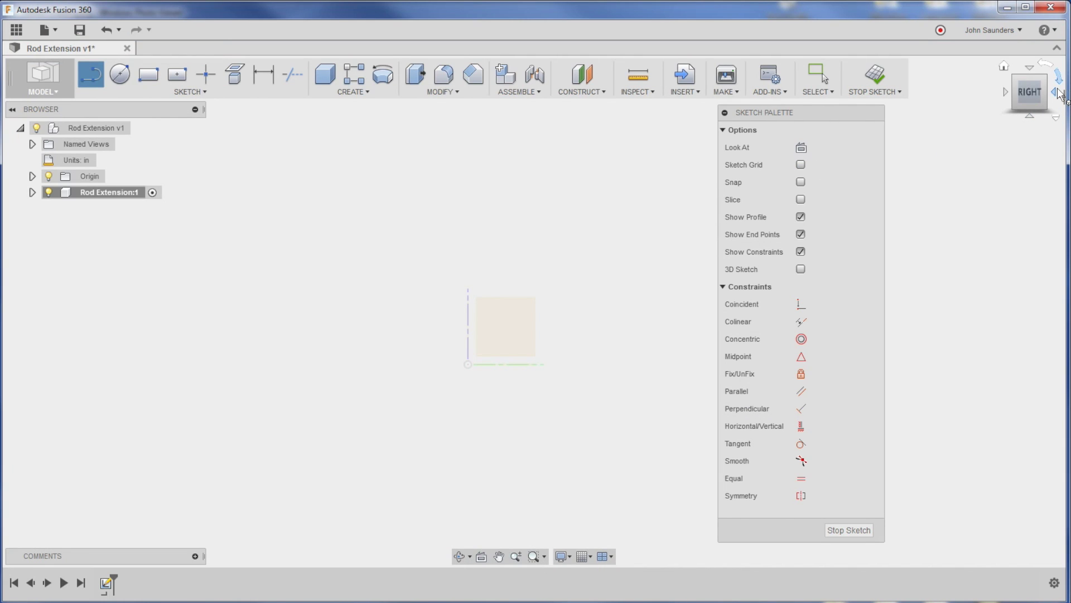
Step: Draw a closed stepped half-profile starting at the origin, with a thick body about 3.9 in long and a thinner stub about 2.4 in long
{"action": "left_click", "coordinate": [1060, 77]}
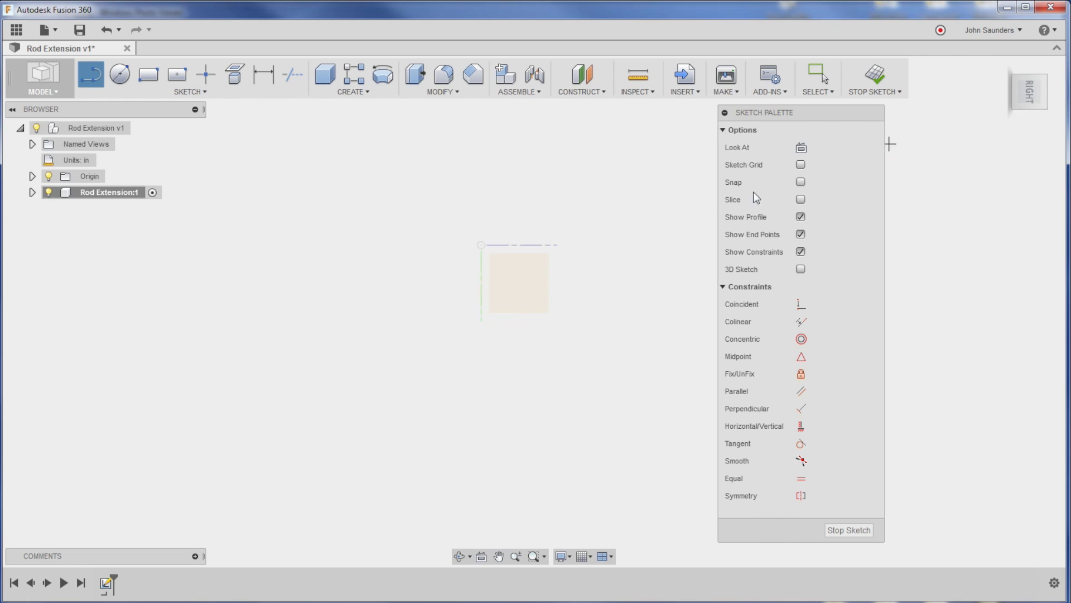
{"action": "left_click", "coordinate": [482, 244]}
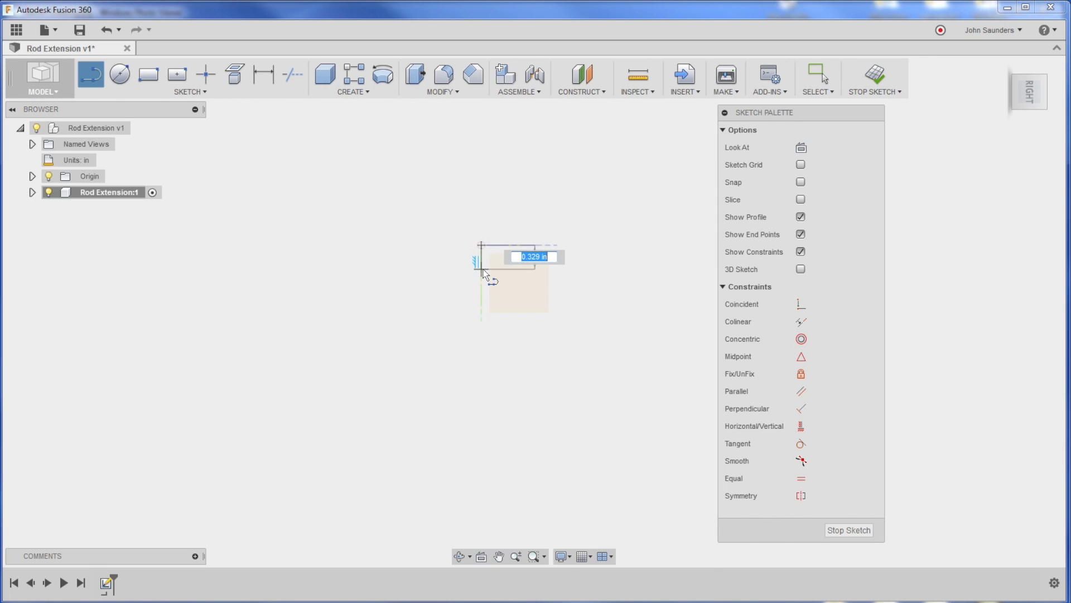
{"action": "left_click", "coordinate": [481, 294]}
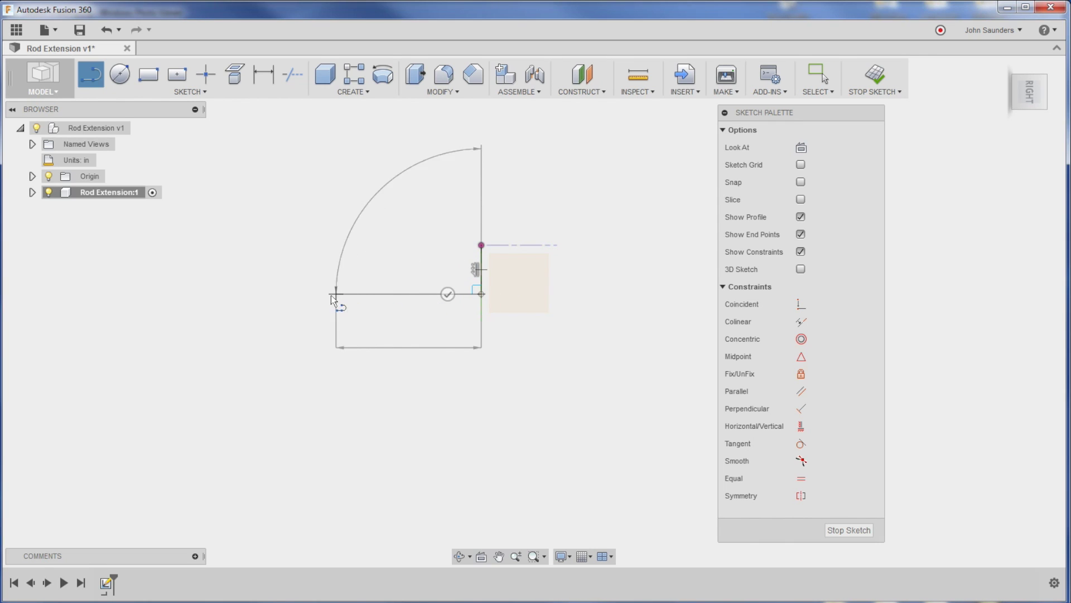
{"action": "left_click", "coordinate": [304, 293]}
{"action": "left_click", "coordinate": [304, 351]}
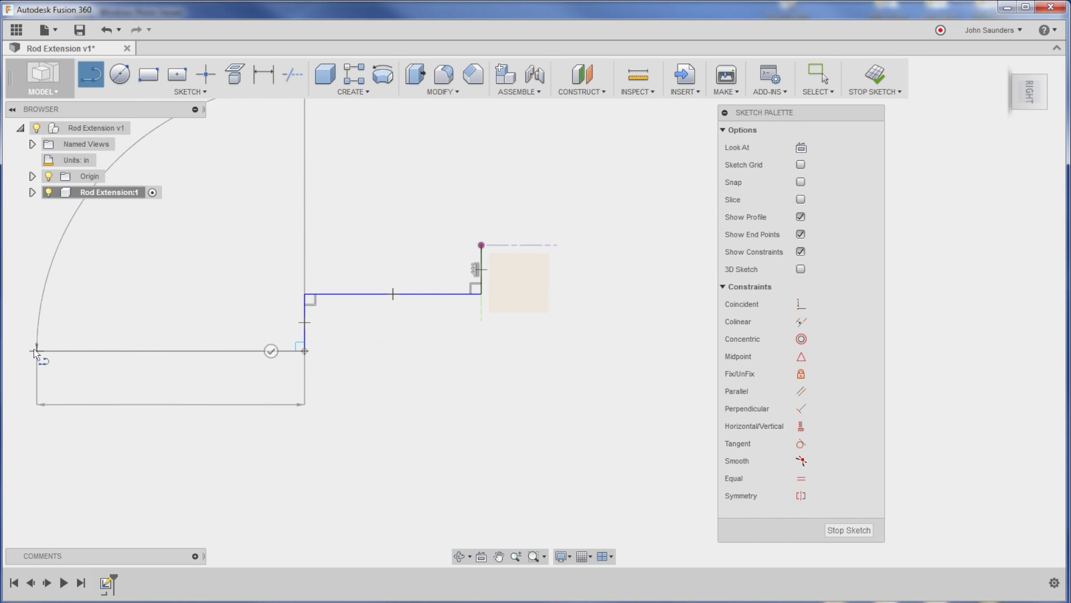
{"action": "left_click", "coordinate": [14, 344]}
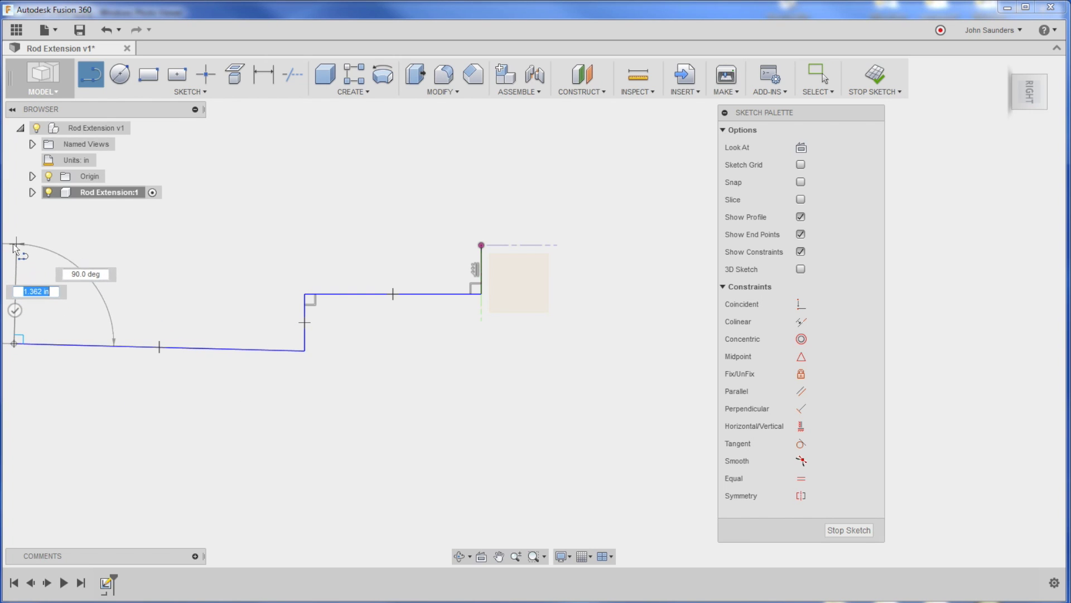
{"action": "left_click", "coordinate": [15, 246]}
{"action": "left_click", "coordinate": [481, 245]}
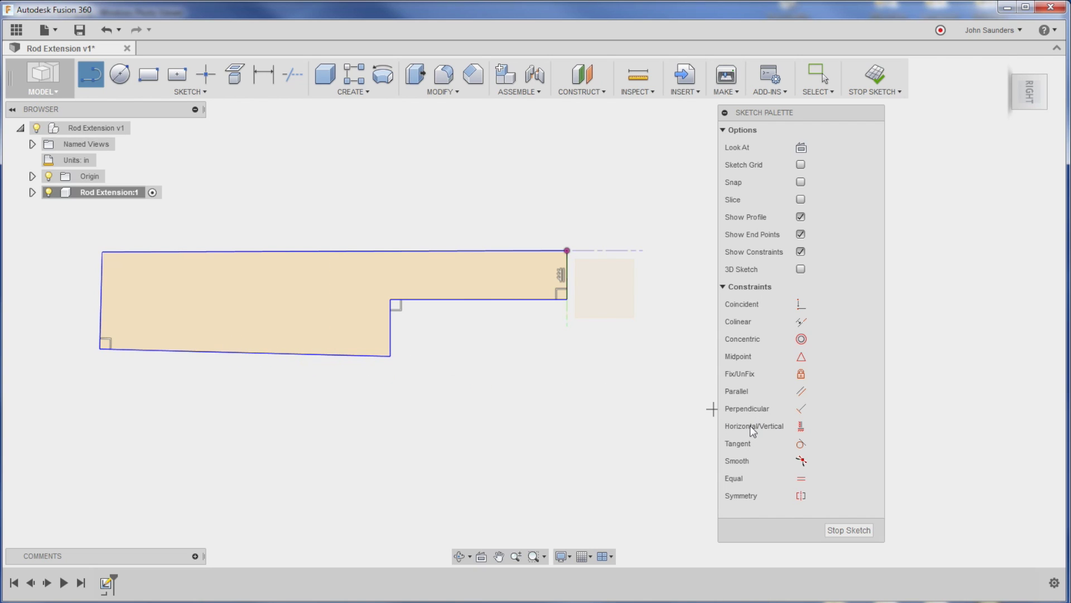
Step: Apply horizontal constraints to the thick body's outer edge and the profile's long centerline edge
{"action": "left_click", "coordinate": [798, 427]}
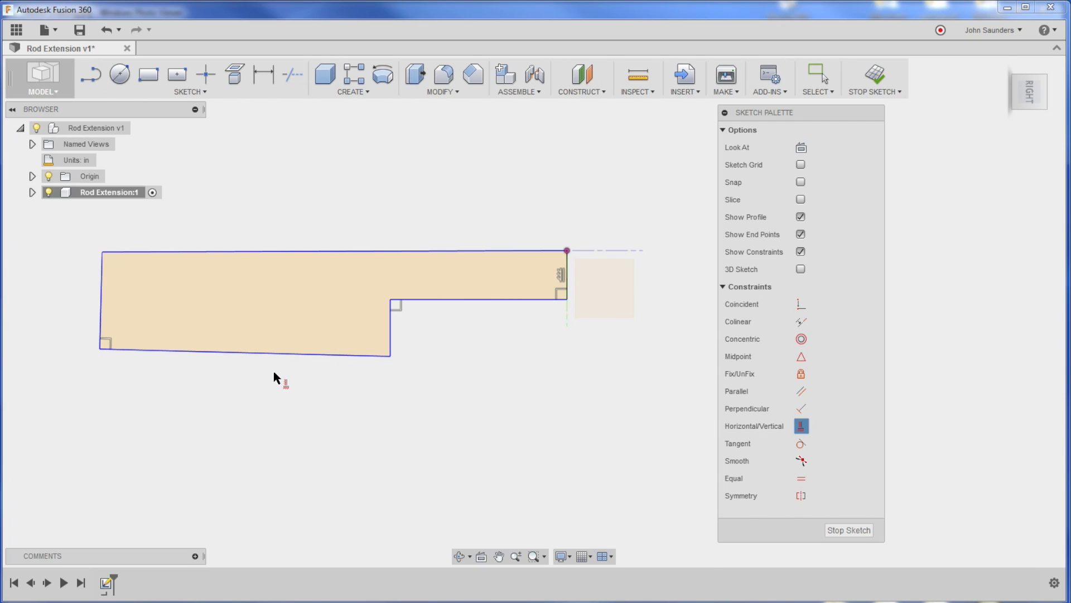
{"action": "left_click", "coordinate": [260, 354]}
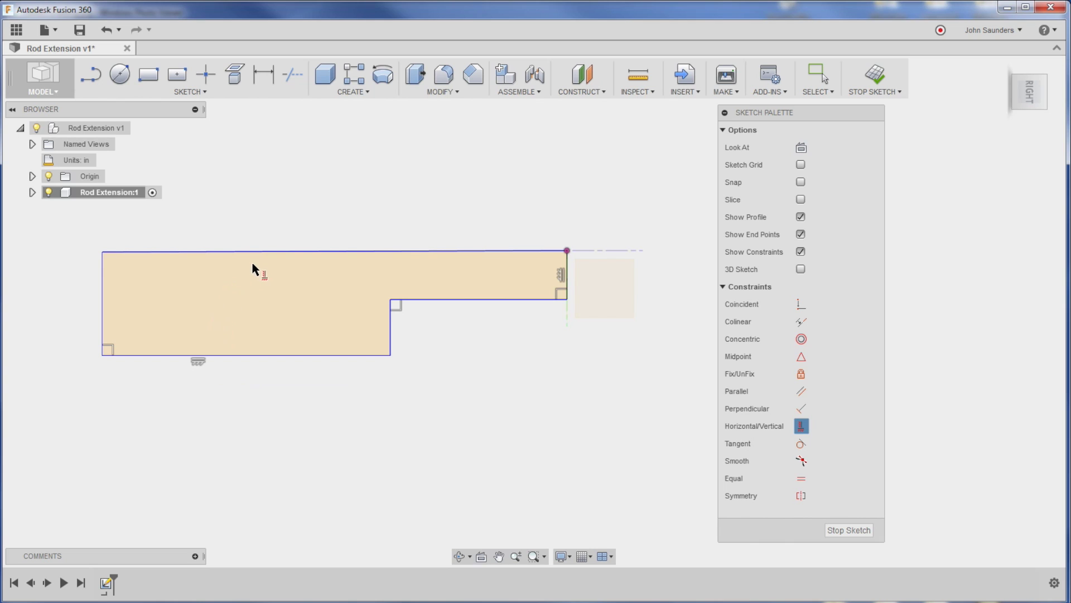
{"action": "left_click", "coordinate": [265, 252]}
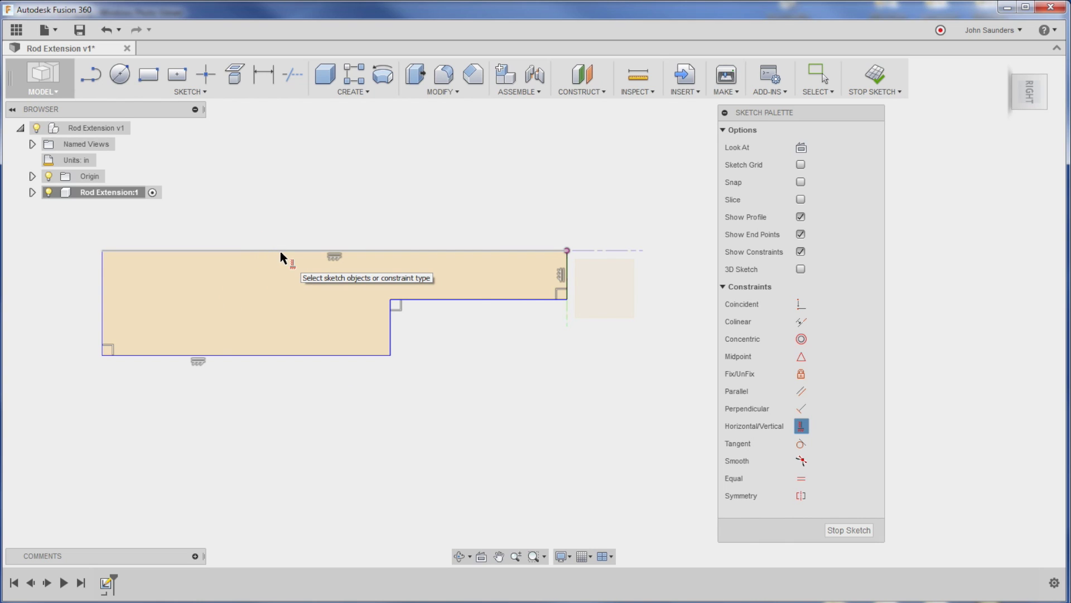
Step: Check the body length in the reference drawing and dimension the thick body between its two end edges as 7.25 in
{"action": "key", "text": "alt+Tab"}
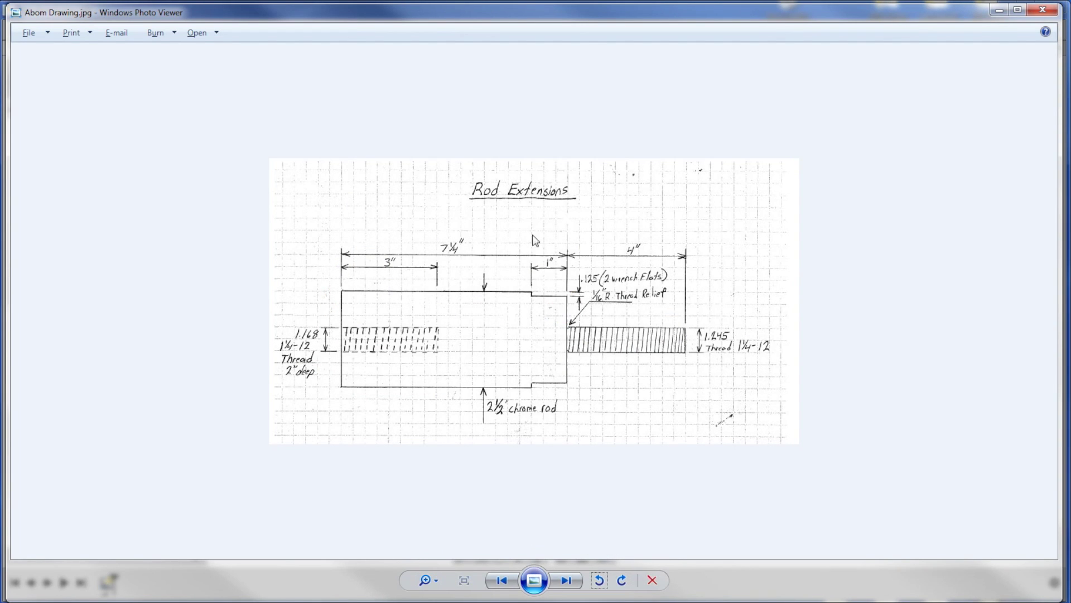
{"action": "key", "text": "alt+Tab"}
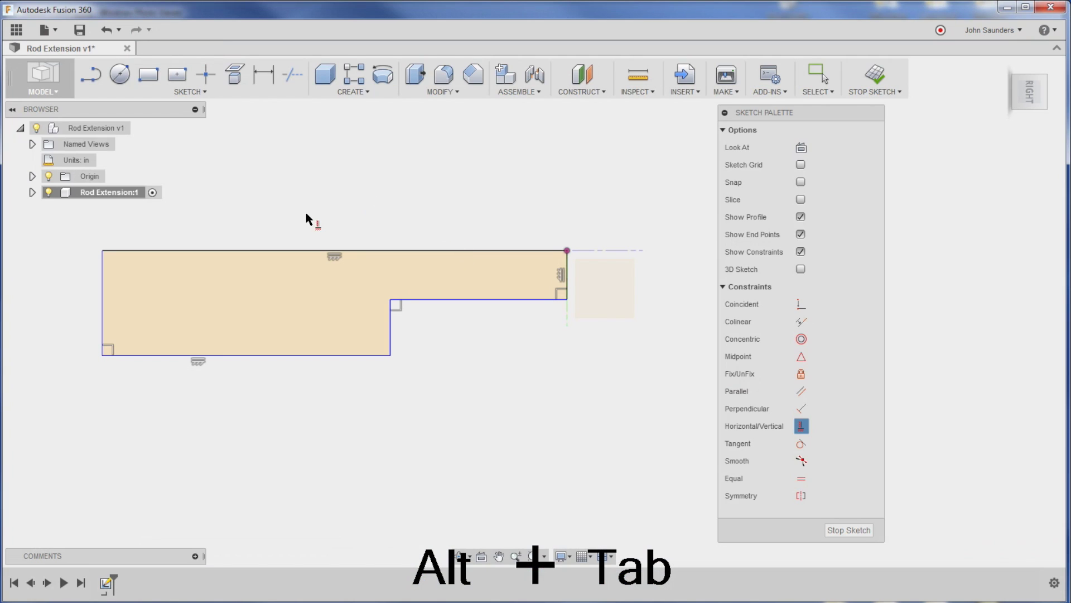
{"action": "key", "text": "d"}
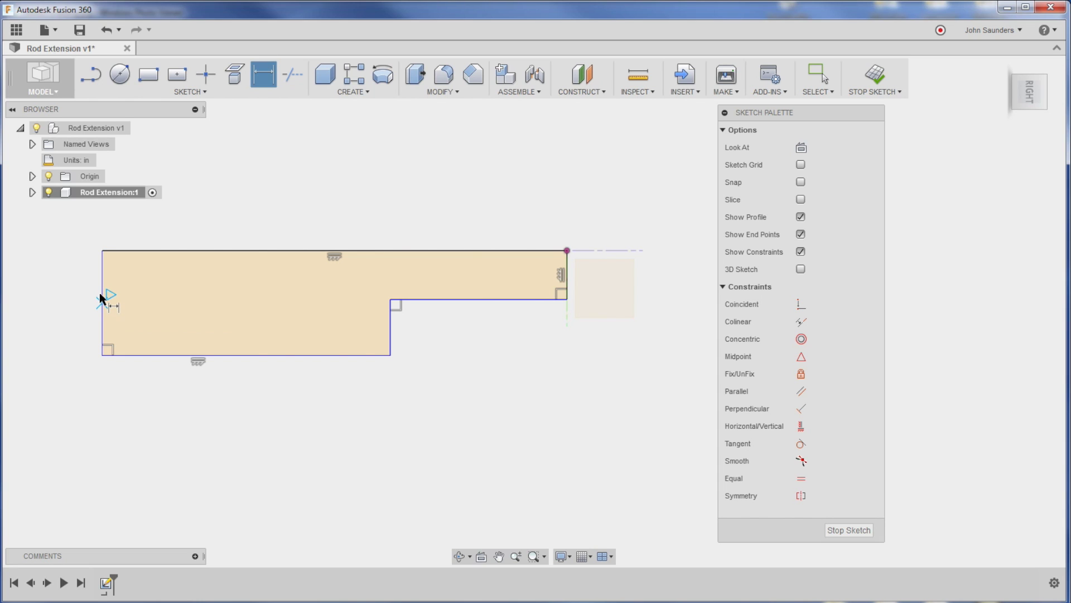
{"action": "left_click", "coordinate": [103, 335]}
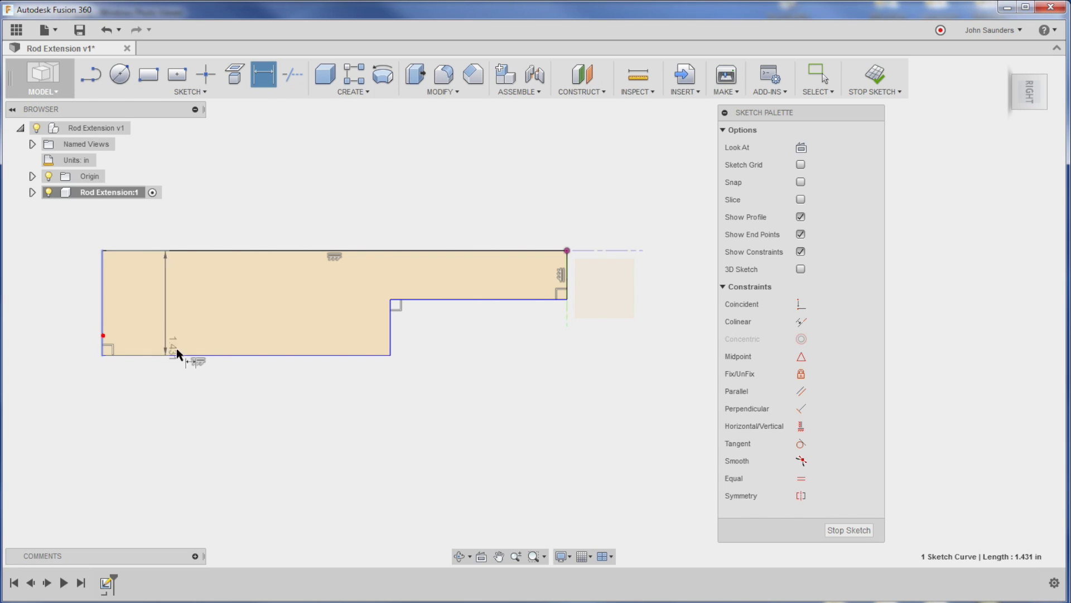
{"action": "left_click", "coordinate": [391, 341]}
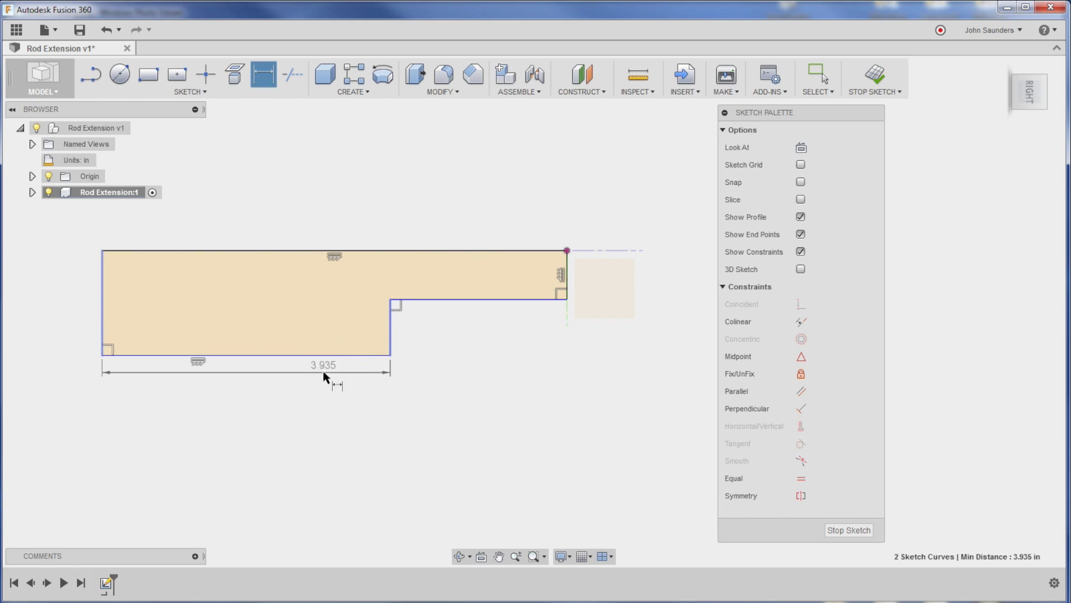
{"action": "left_click", "coordinate": [280, 391]}
{"action": "key", "text": "Delete"}
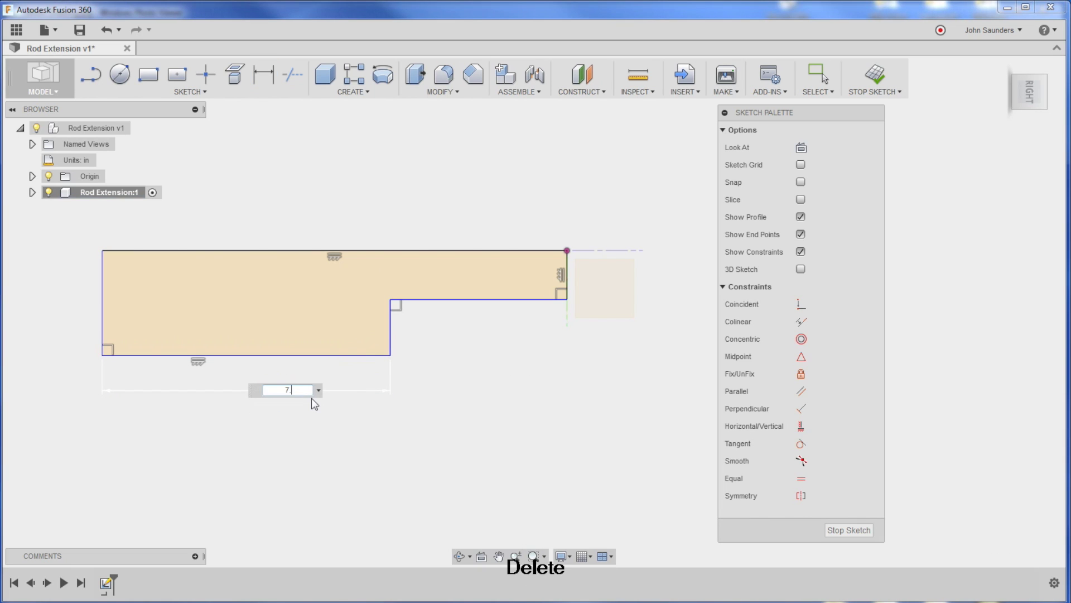
{"action": "type", "text": "7.255"}
{"action": "key", "text": "BackSpace"}
{"action": "key", "text": "Return"}
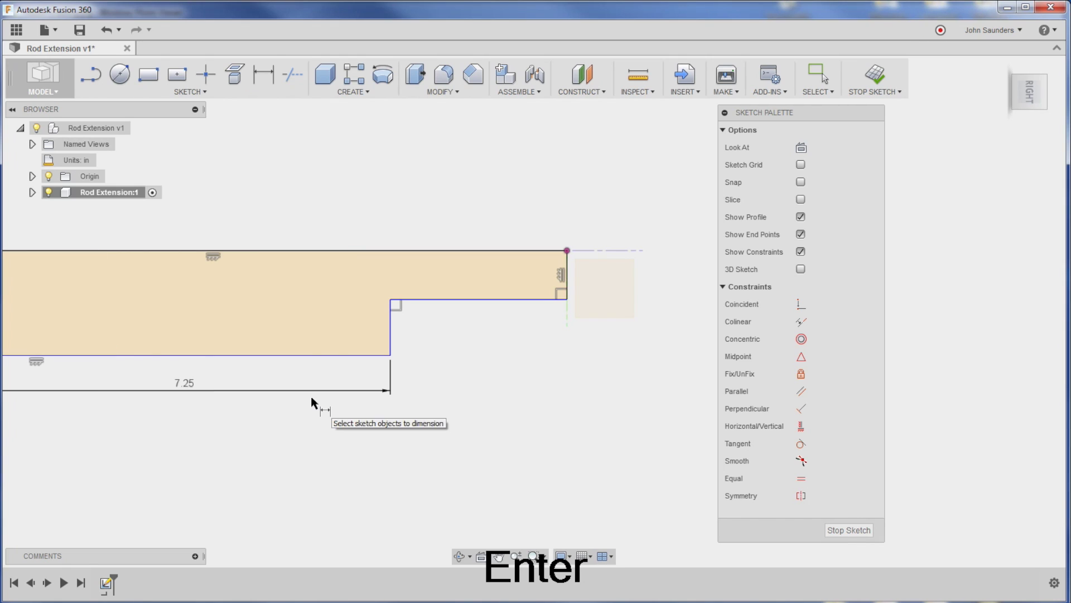
Step: Check the stub length in the reference drawing and dimension the thinner stub's outer edge as 4 in
{"action": "scroll", "coordinate": [469, 422], "scroll_direction": "up", "scroll_amount": 2}
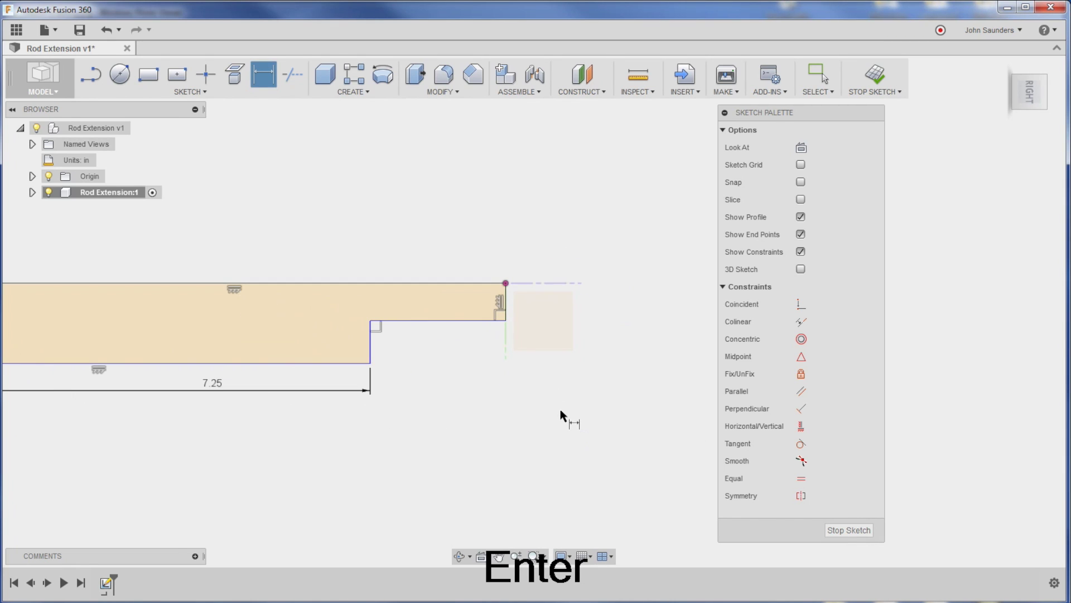
{"action": "key", "text": "alt+Tab"}
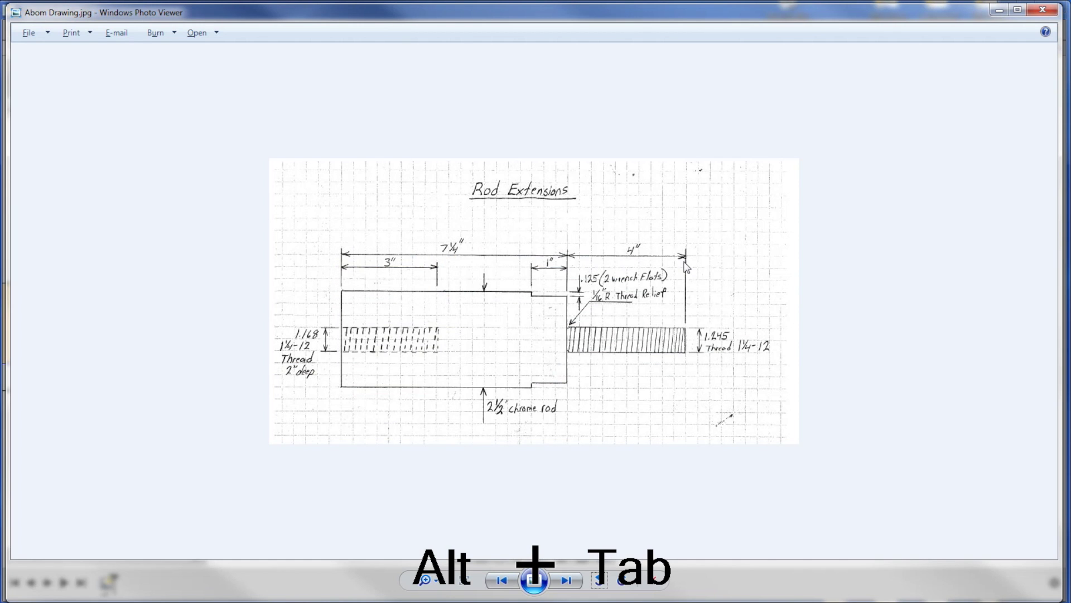
{"action": "key", "text": "alt+Tab"}
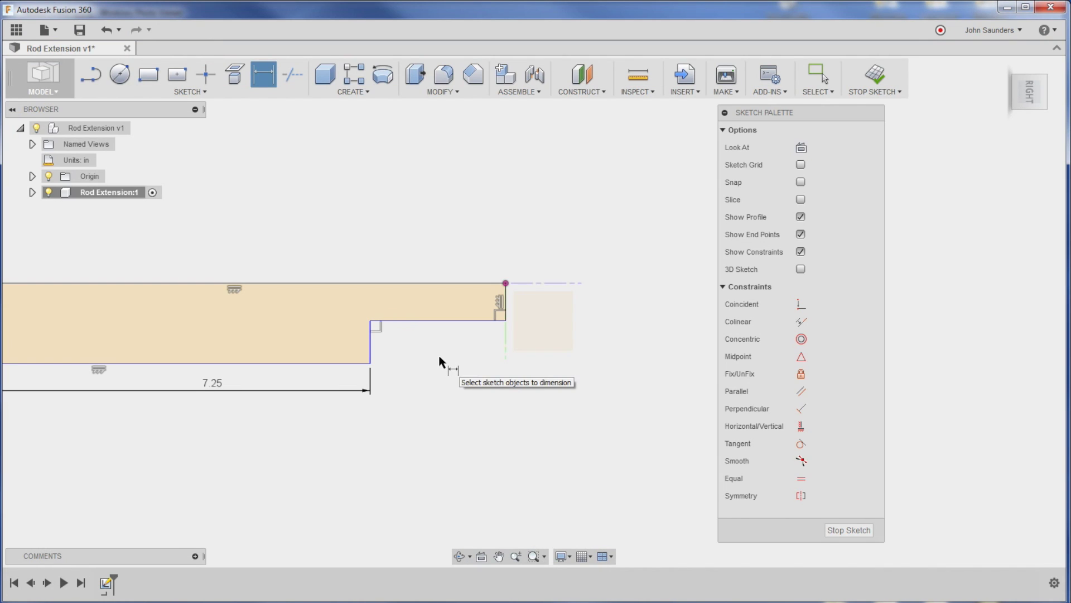
{"action": "left_click", "coordinate": [394, 320]}
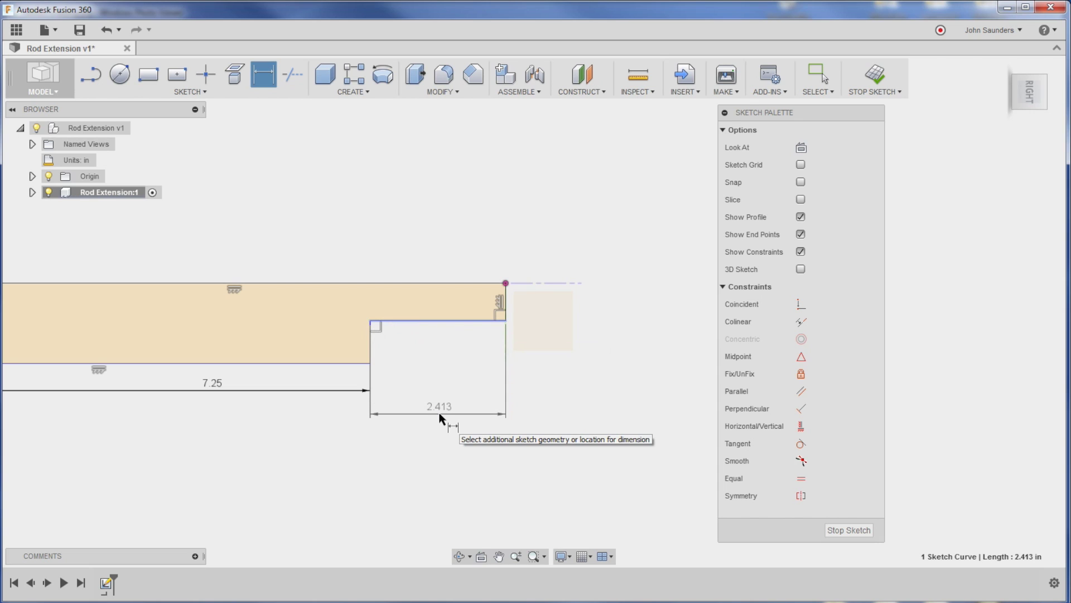
{"action": "left_click", "coordinate": [430, 425]}
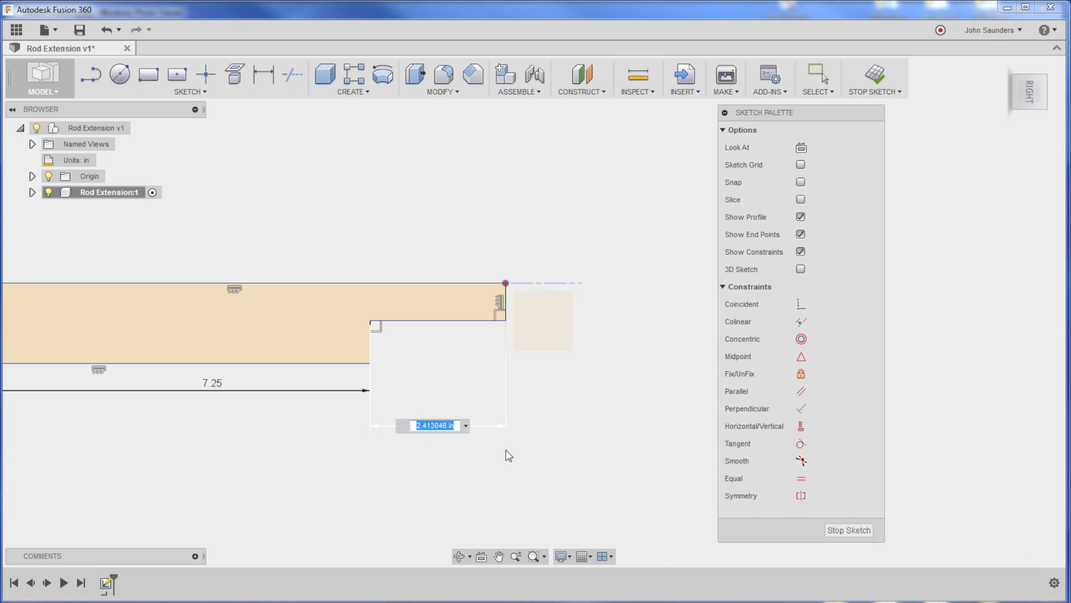
{"action": "type", "text": "4"}
{"action": "key", "text": "Return"}
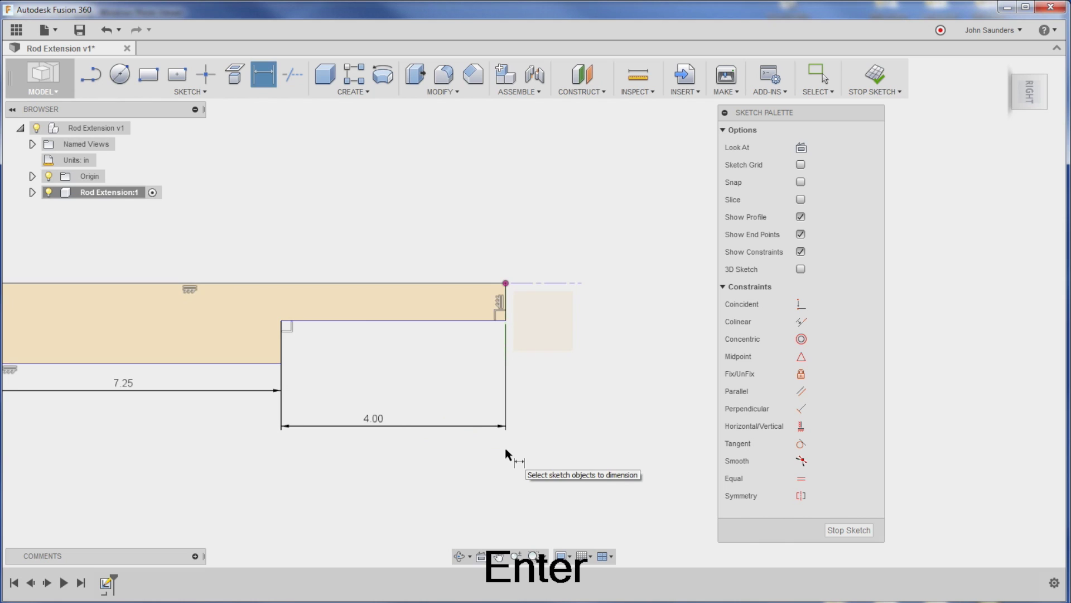
Step: Dimension the thick body's half-thickness between the centerline edge and its outer edge as 2.5/2 in
{"action": "scroll", "coordinate": [469, 398], "scroll_direction": "down", "scroll_amount": 2}
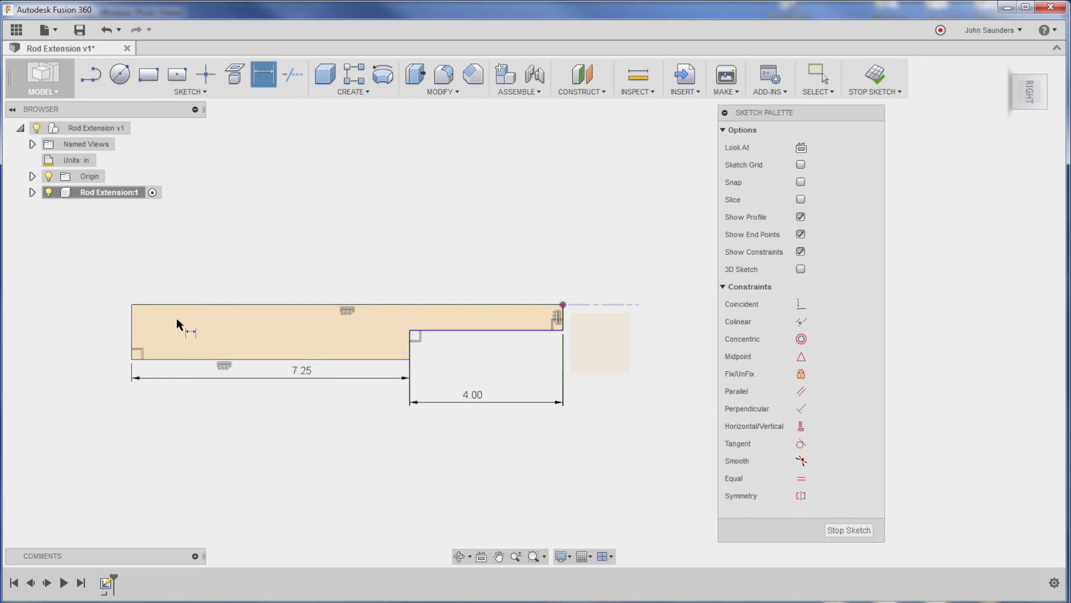
{"action": "left_click", "coordinate": [167, 305]}
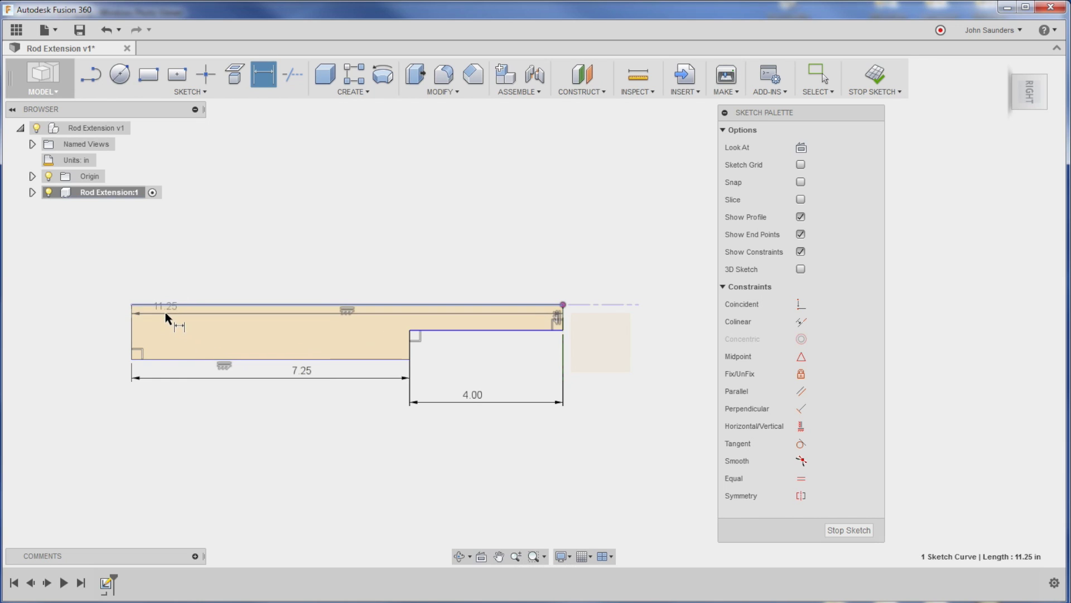
{"action": "left_click", "coordinate": [174, 360]}
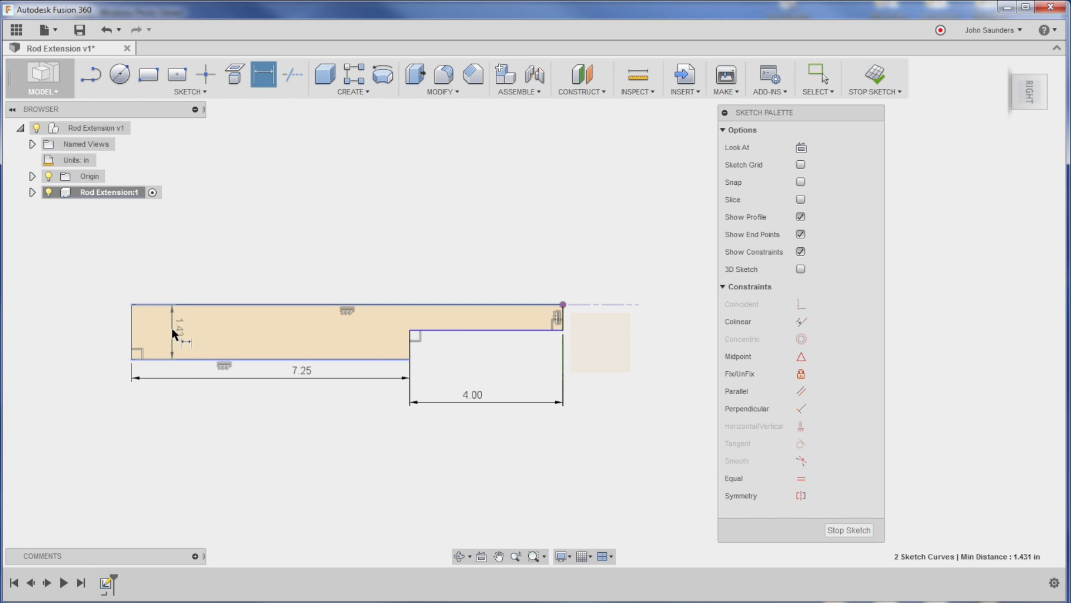
{"action": "left_click", "coordinate": [96, 329]}
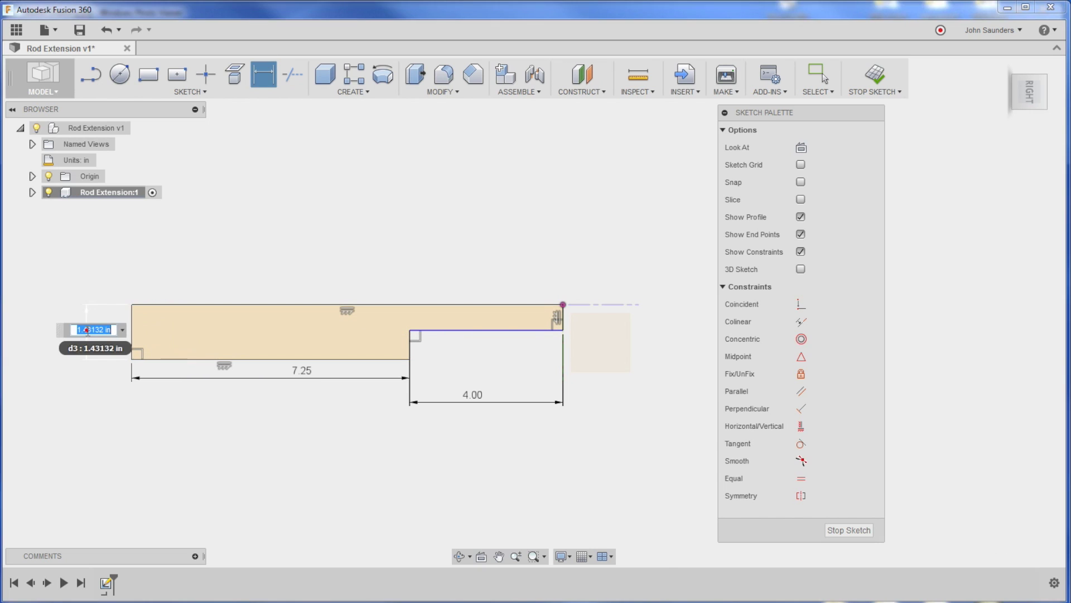
{"action": "type", "text": "2.5"}
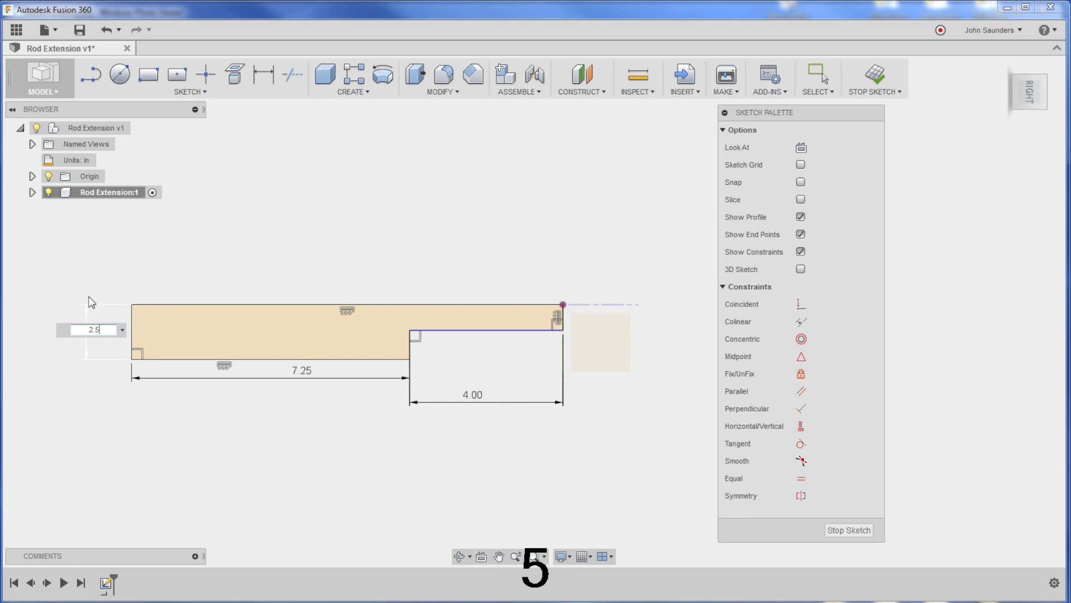
{"action": "type", "text": "/2"}
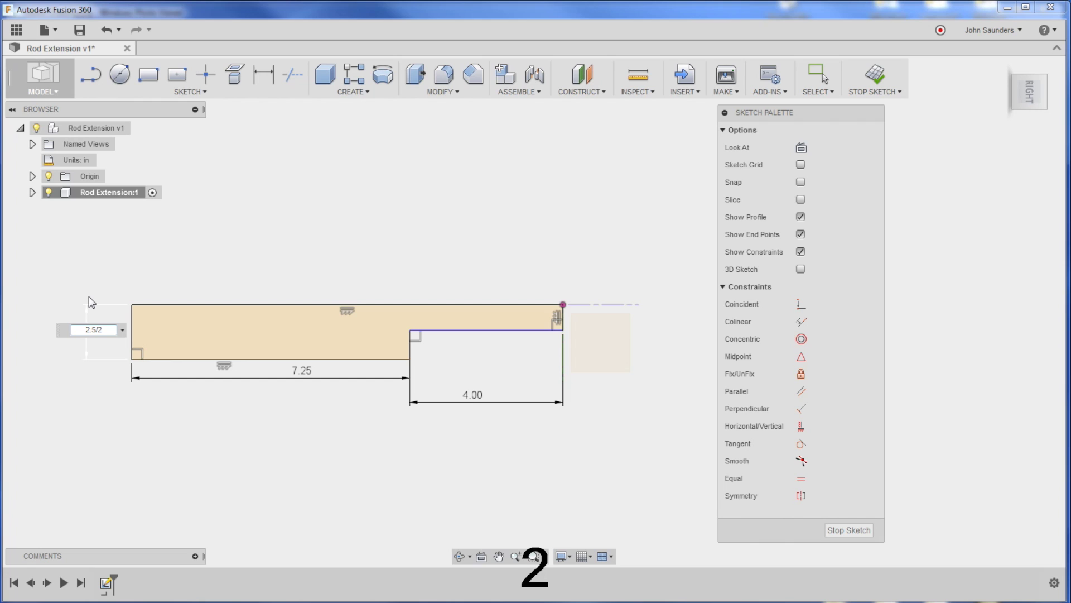
{"action": "key", "text": "Return"}
Step: Check the stub diameter in the reference drawing and dimension the stub's short end edge as 1.245/2 in
{"action": "key", "text": "alt+Tab"}
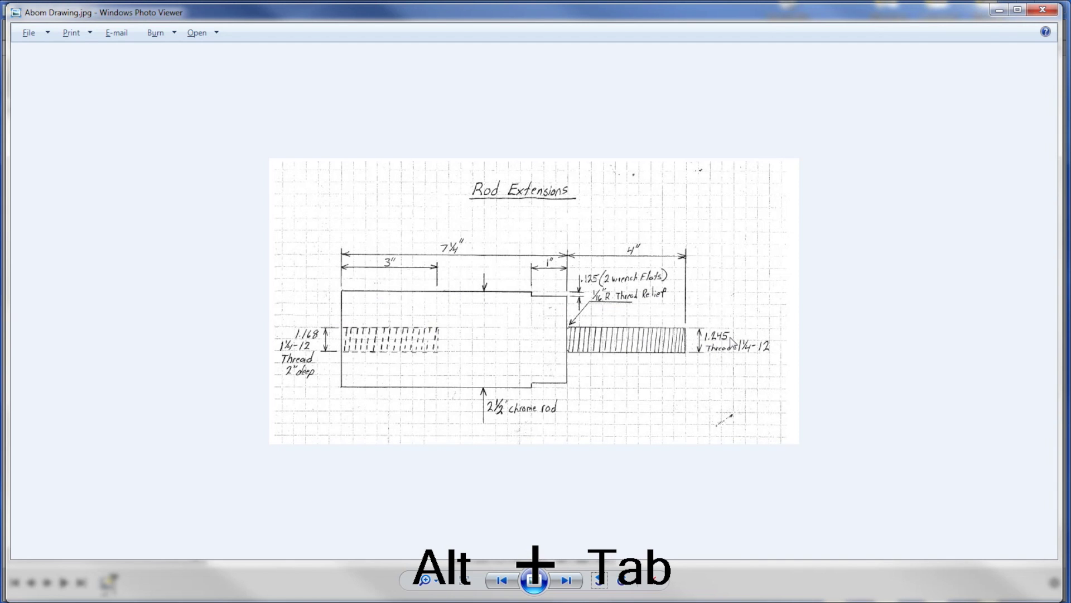
{"action": "key", "text": "alt+Tab"}
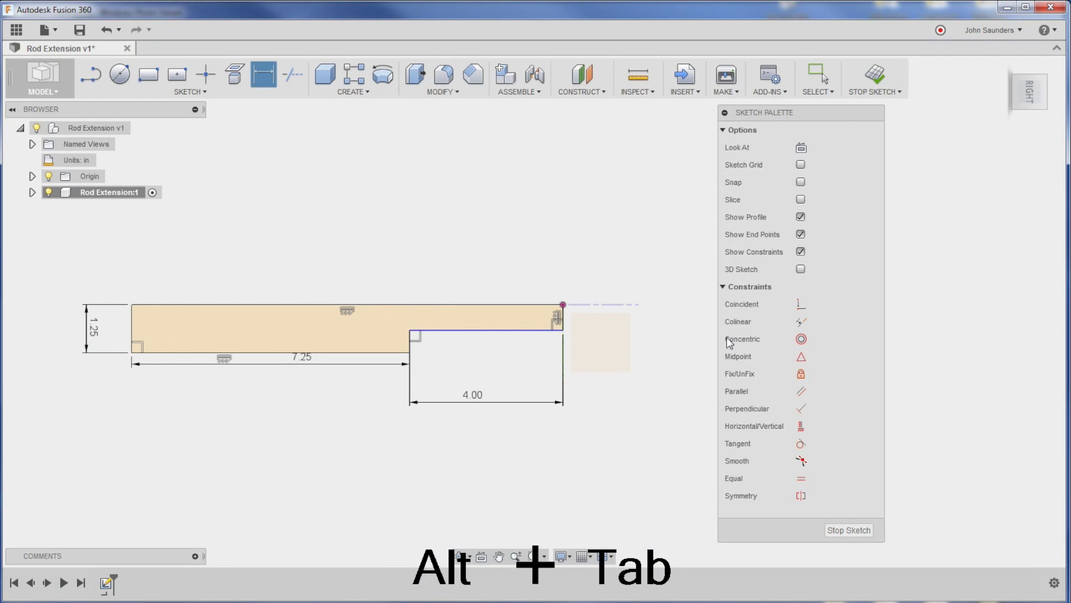
{"action": "scroll", "coordinate": [575, 327], "scroll_direction": "up", "scroll_amount": 4}
{"action": "left_click", "coordinate": [528, 322]}
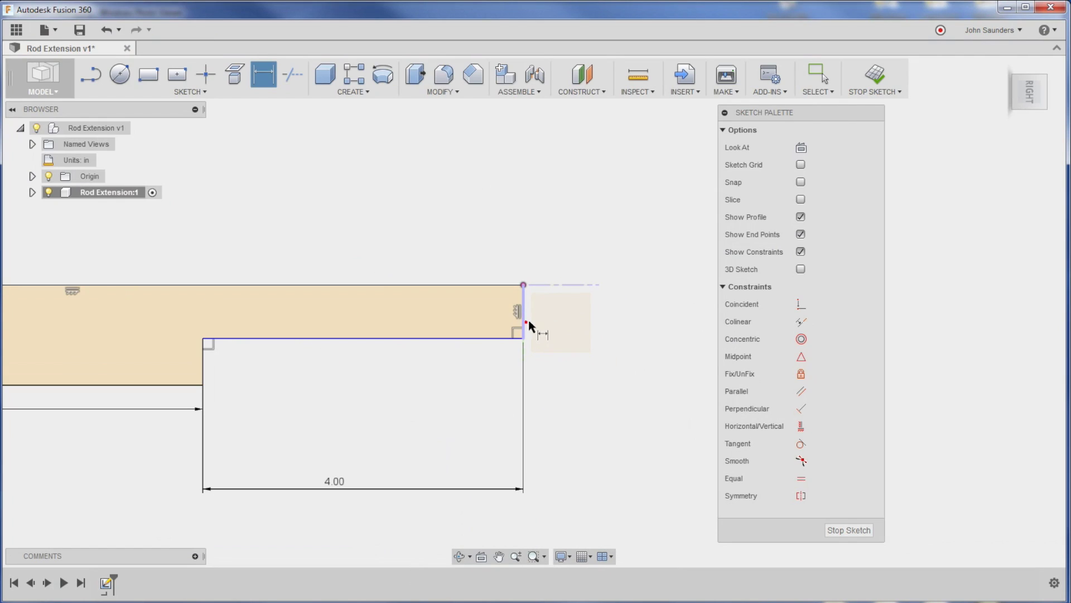
{"action": "left_click", "coordinate": [552, 312]}
{"action": "type", "text": "1.245/2"}
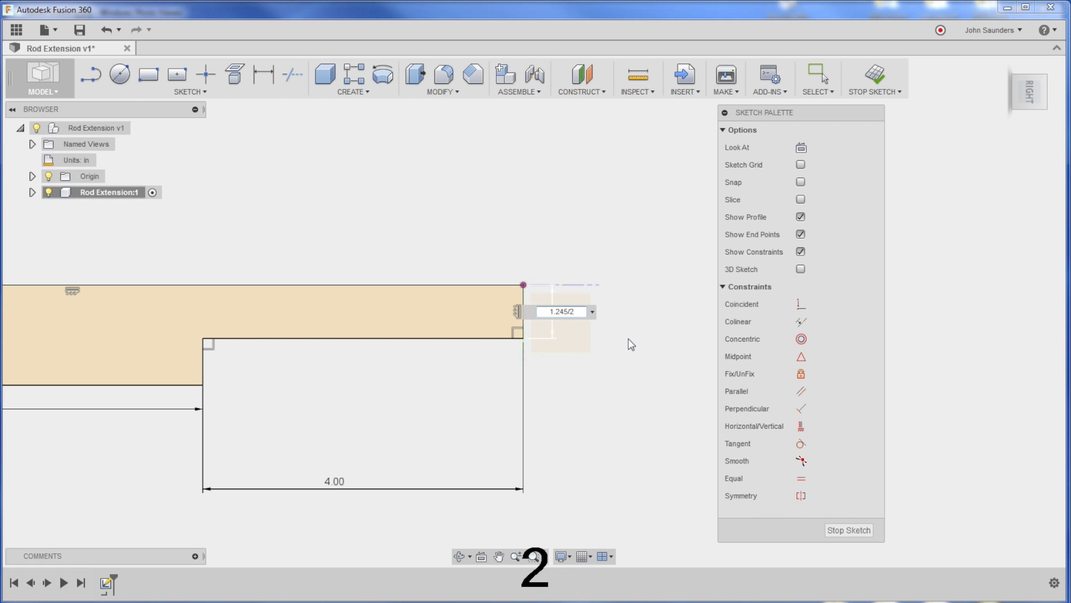
{"action": "key", "text": "Return"}
{"action": "scroll", "coordinate": [628, 336], "scroll_direction": "down", "scroll_amount": 3}
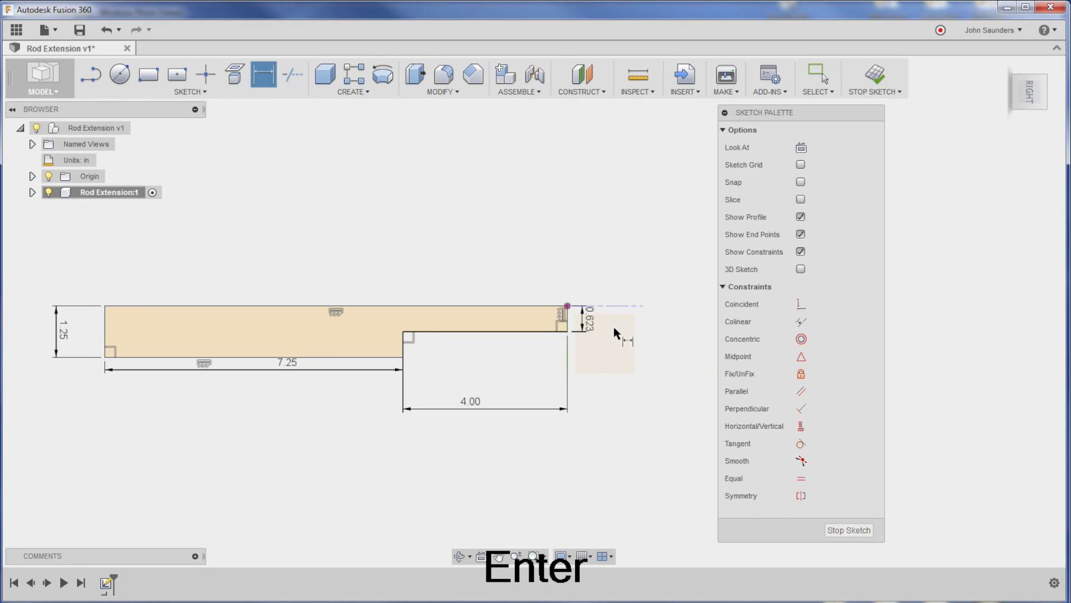
Step: Review the reference drawing, then revolve the stepped half-profile about its long centerline edge as a new body
{"action": "key", "text": "alt+Tab"}
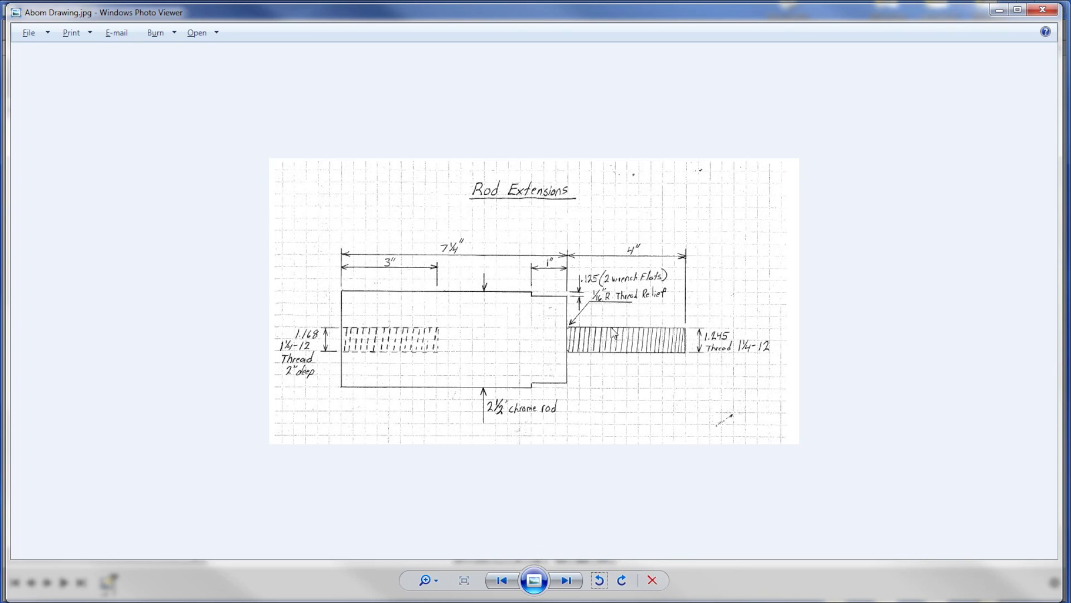
{"action": "key", "text": "alt+Tab"}
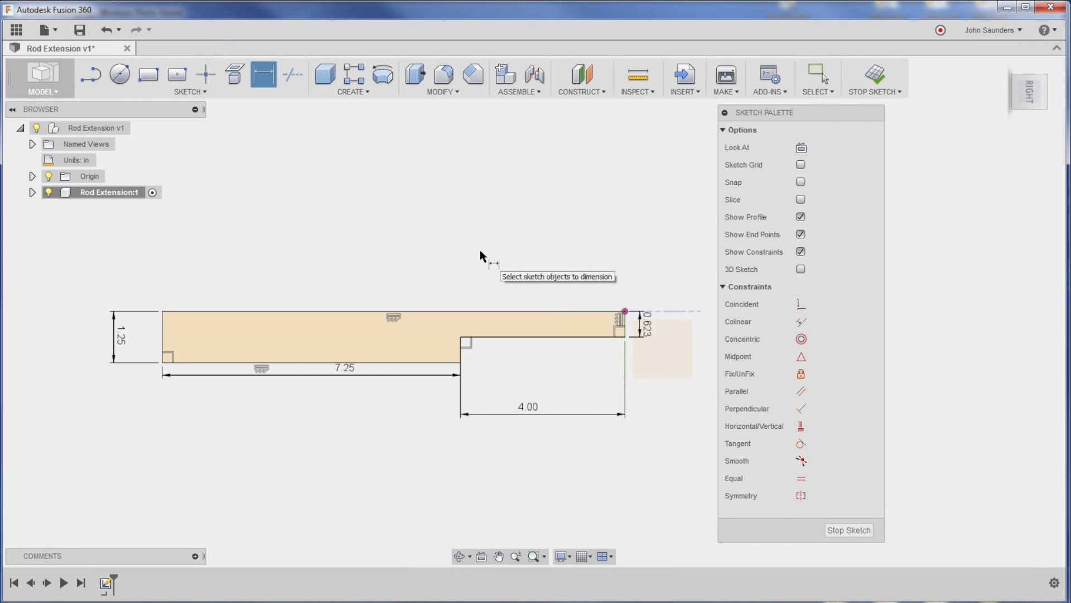
{"action": "left_click", "coordinate": [369, 94]}
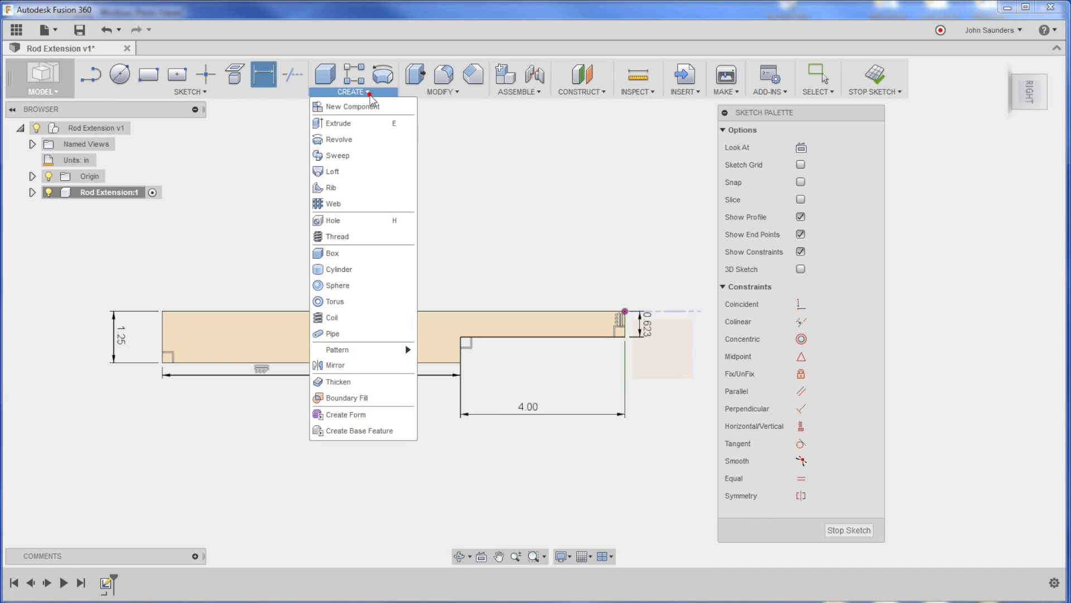
{"action": "left_click", "coordinate": [342, 140]}
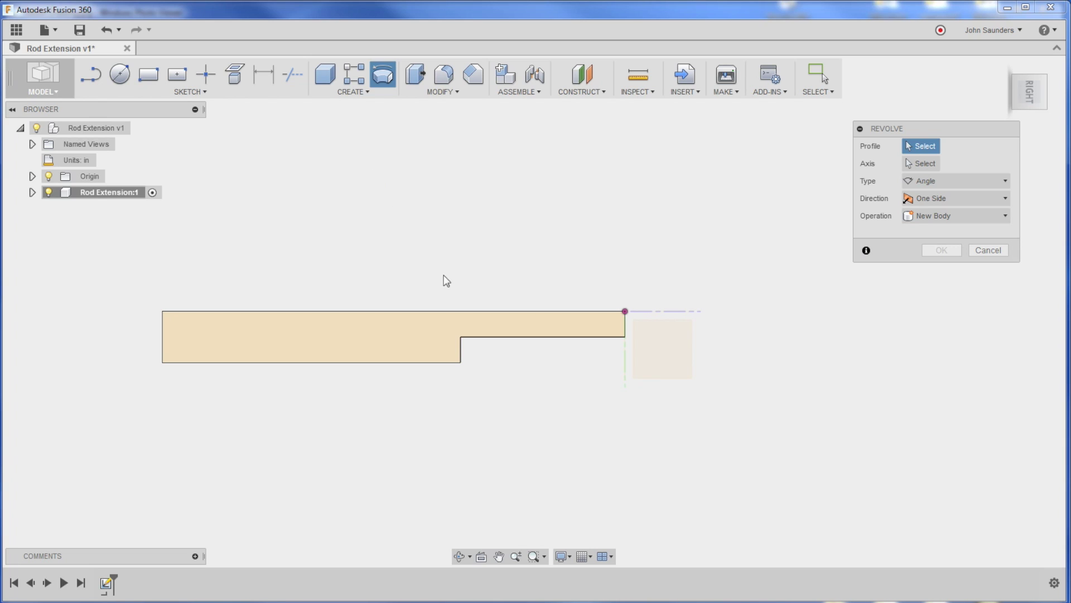
{"action": "left_click", "coordinate": [427, 346]}
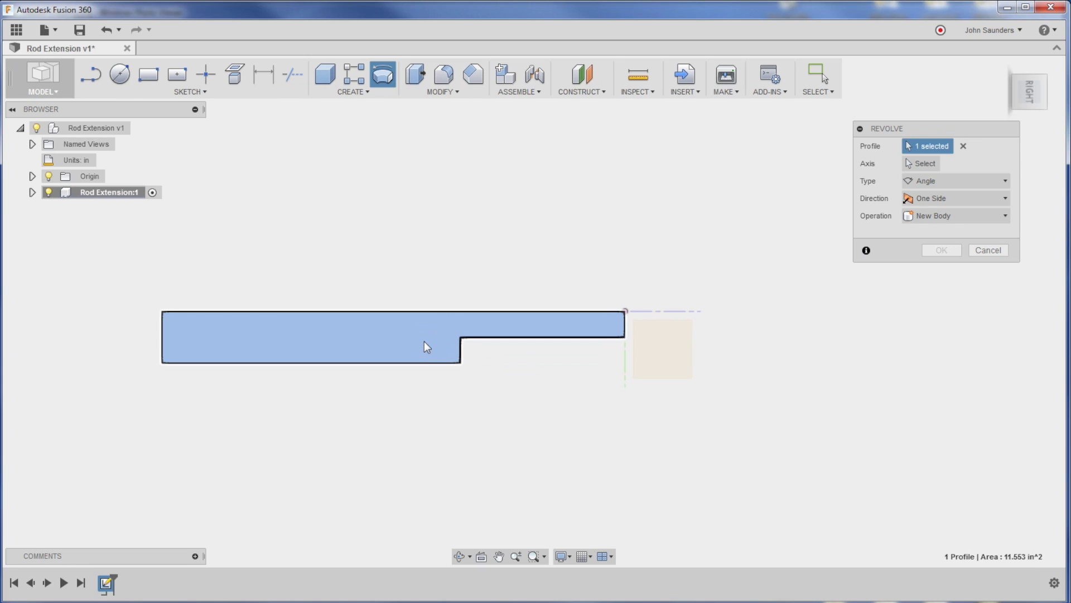
{"action": "left_click_drag", "start_coordinate": [893, 134], "coordinate": [835, 142]}
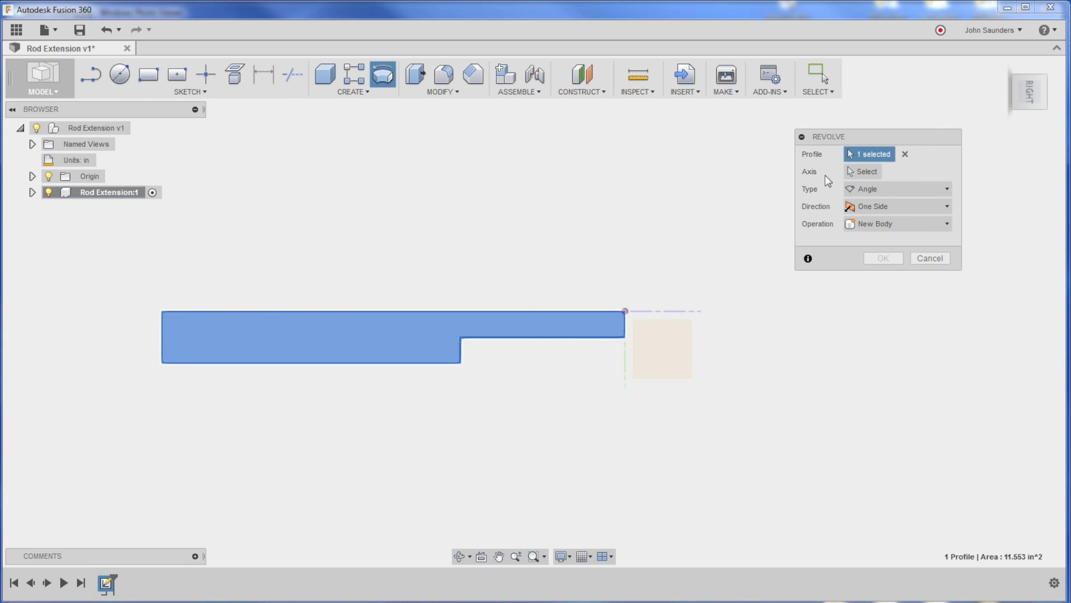
{"action": "left_click", "coordinate": [861, 171]}
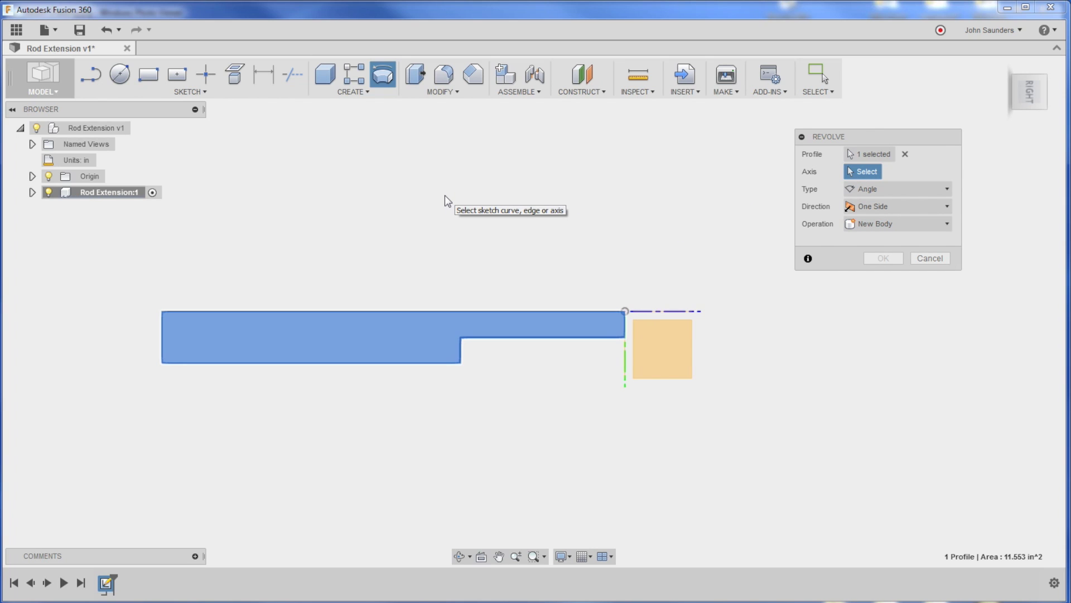
{"action": "left_click", "coordinate": [417, 311]}
{"action": "left_click", "coordinate": [883, 275]}
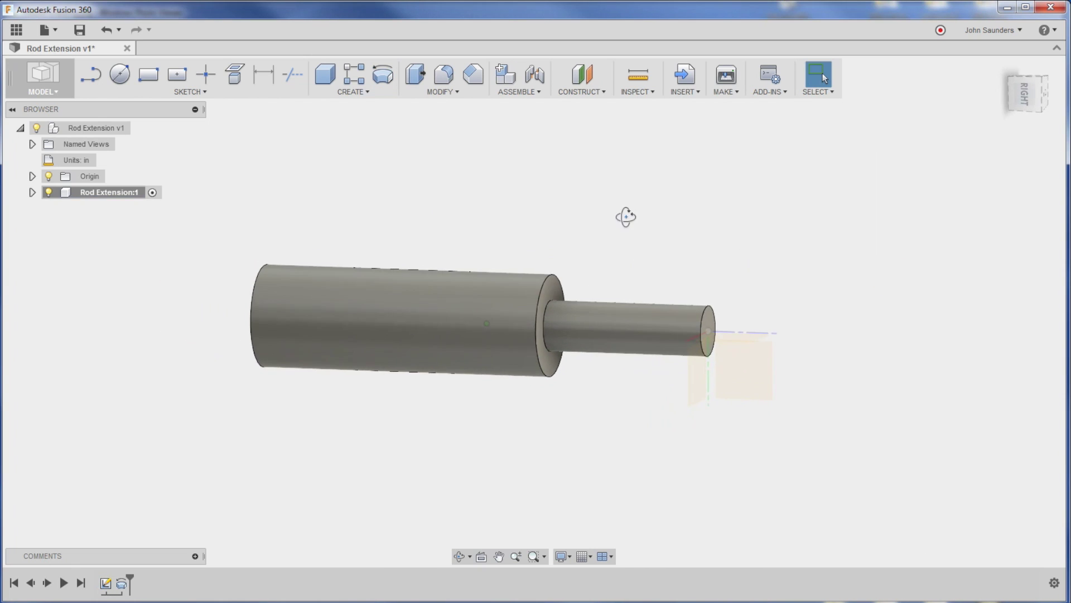
Step: Check the bore in the reference drawing and sketch a circle of 1.25/2 in diameter centred on the thick body's end face
{"action": "key", "text": "alt+Tab"}
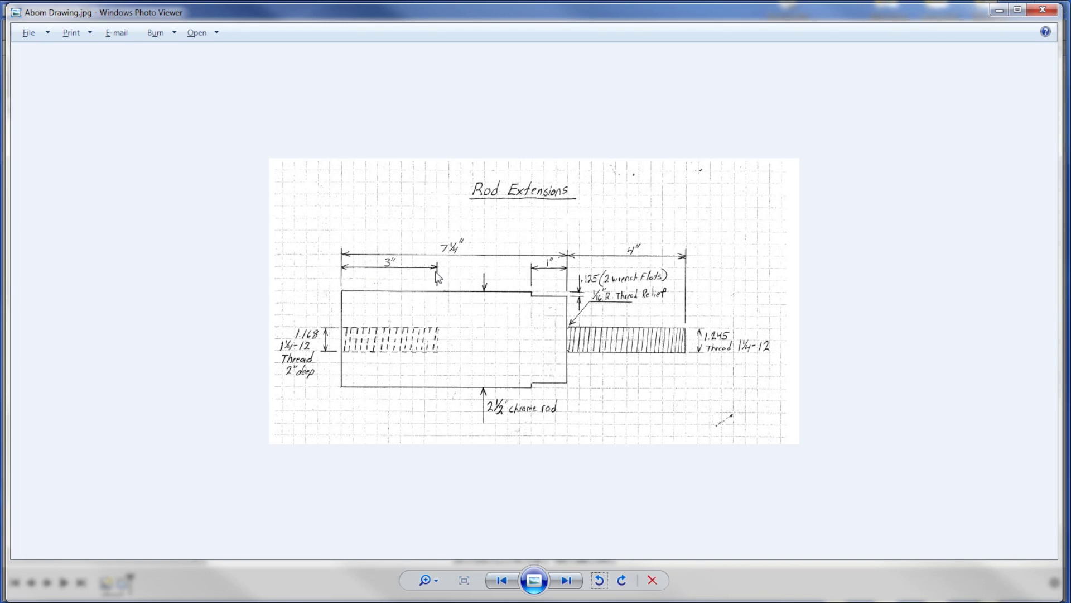
{"action": "key", "text": "alt+Tab"}
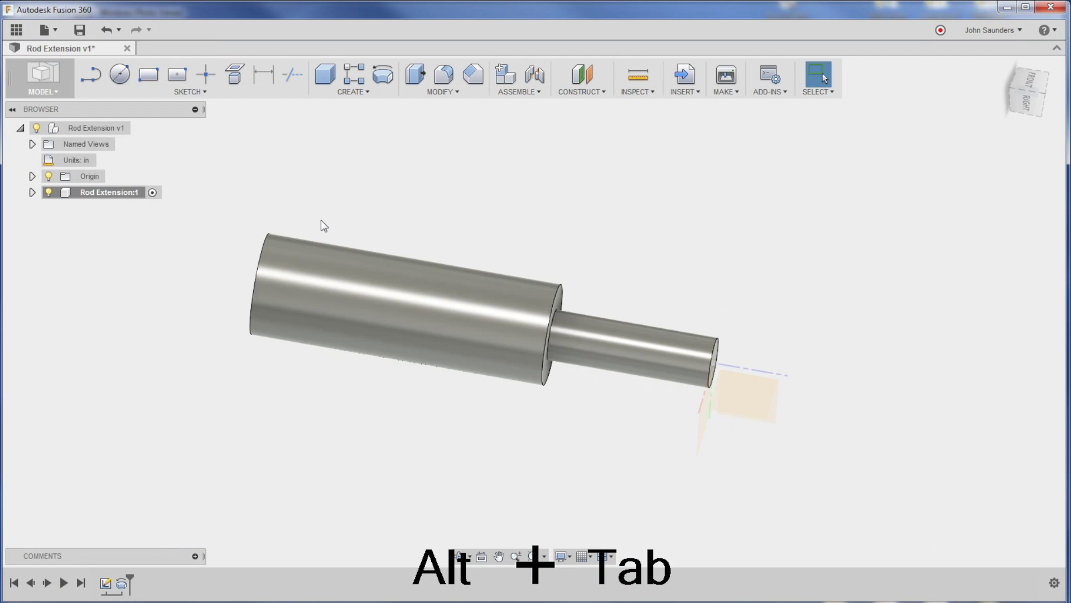
{"action": "middle_click_drag", "start_coordinate": [324, 226], "coordinate": [390, 199], "text": "shift"}
{"action": "key", "text": "c"}
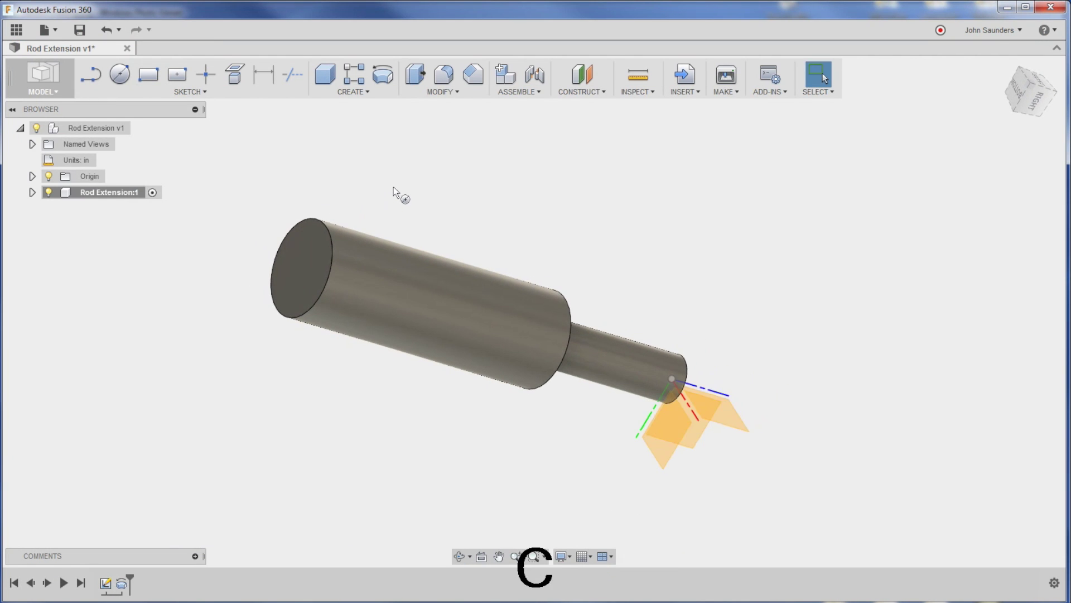
{"action": "left_click", "coordinate": [305, 263]}
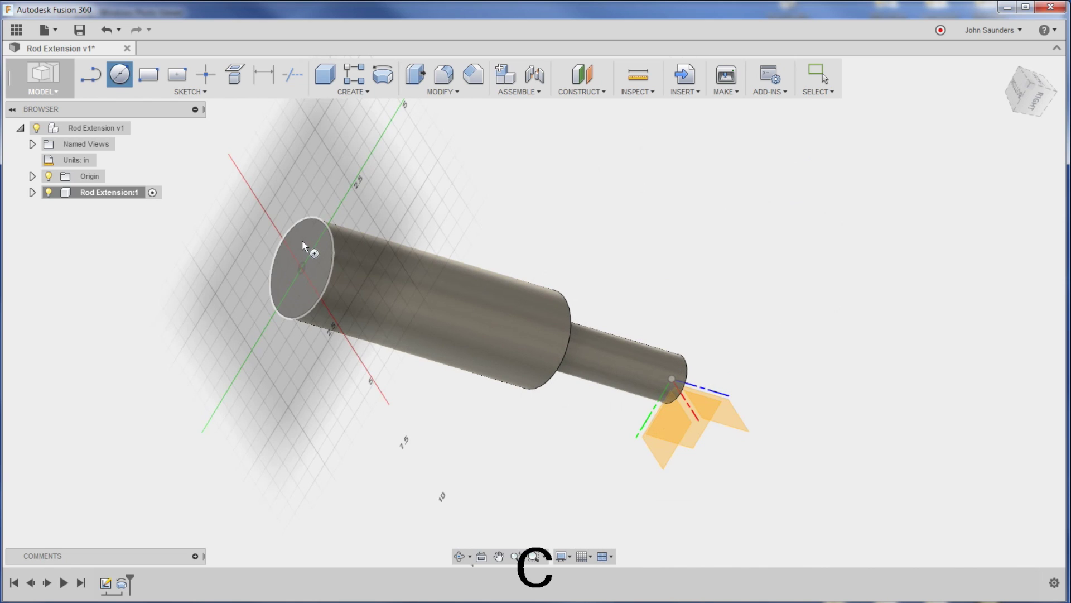
{"action": "left_click", "coordinate": [303, 244]}
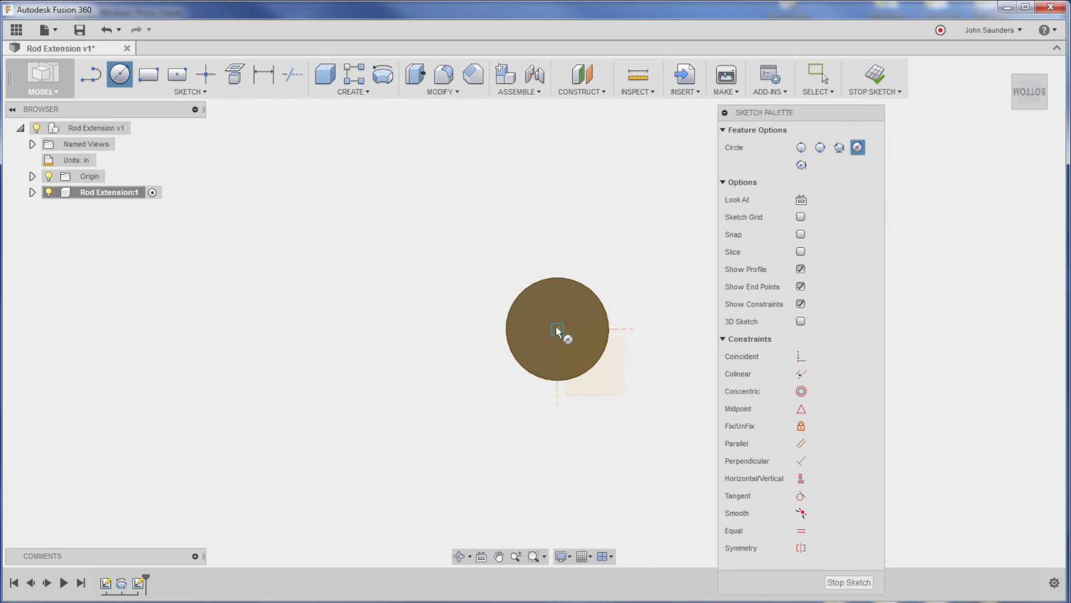
{"action": "left_click", "coordinate": [557, 330]}
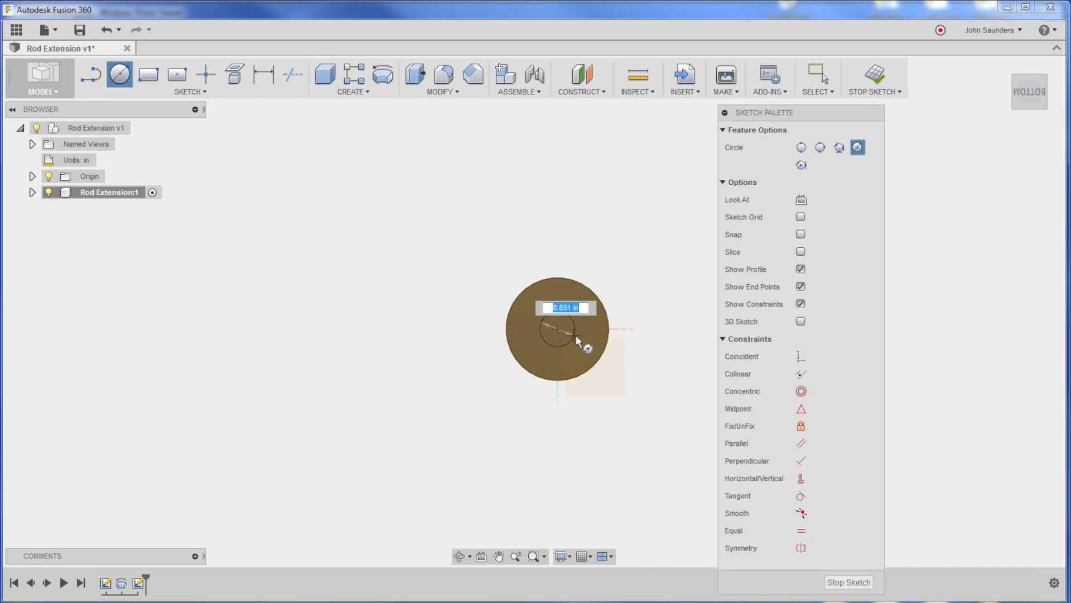
{"action": "type", "text": "1.25/2"}
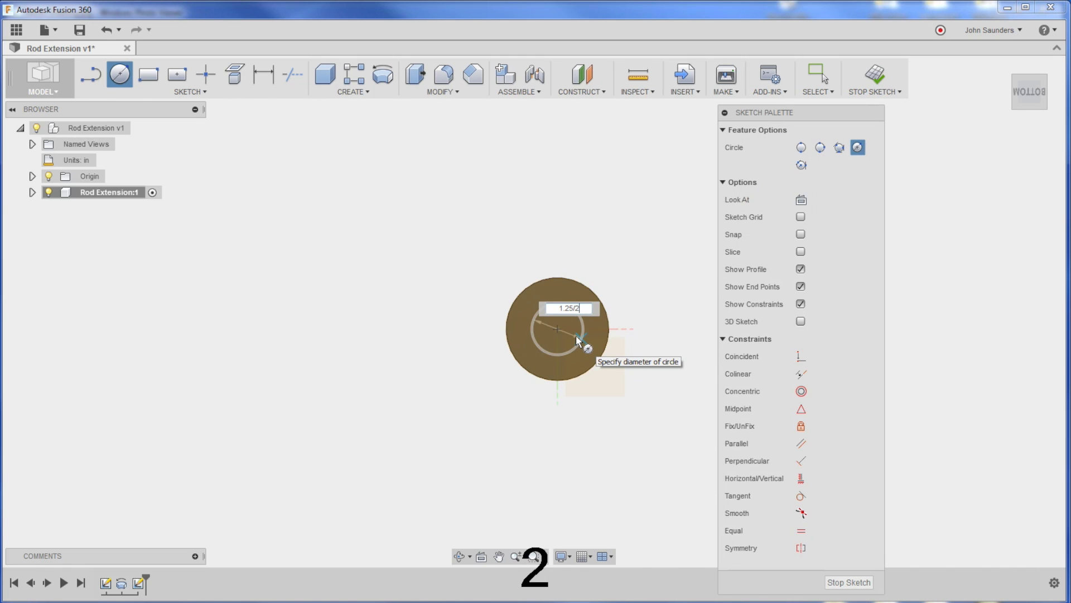
{"action": "key", "text": "Return"}
{"action": "scroll", "coordinate": [658, 339], "scroll_direction": "up", "scroll_amount": 5}
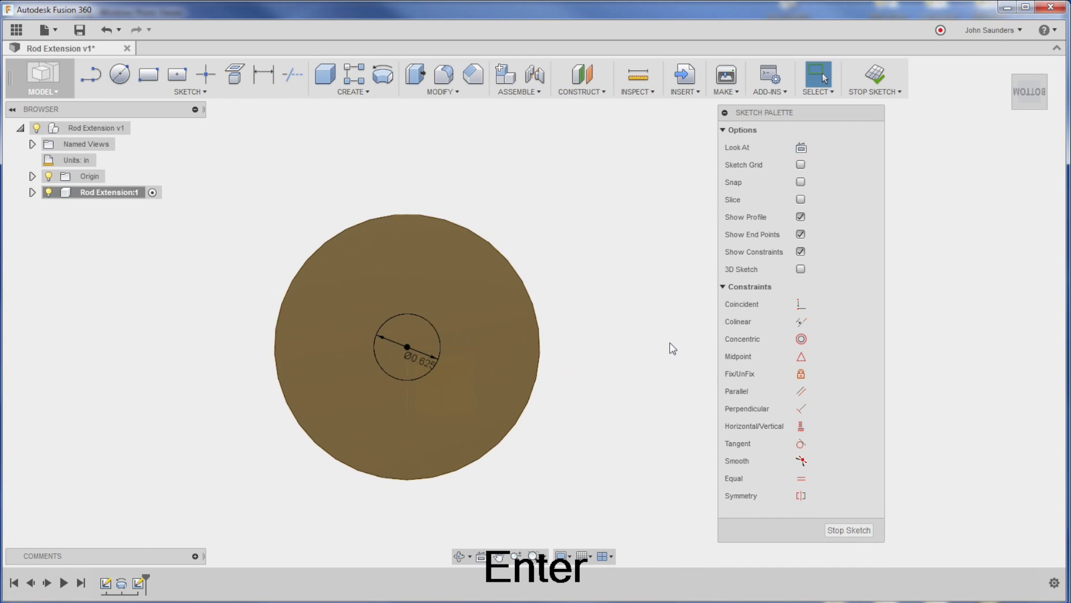
Step: Check the bore diameter in the reference drawing and set the sketched bore circle's diameter to 1.168/2 in
{"action": "key", "text": "alt+Tab"}
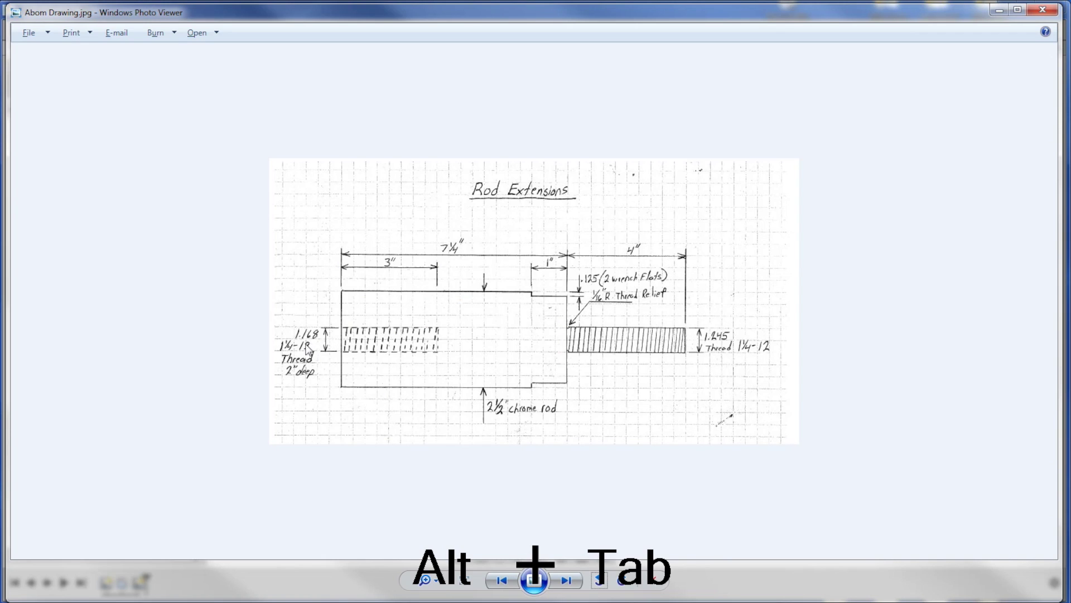
{"action": "key", "text": "alt+Tab"}
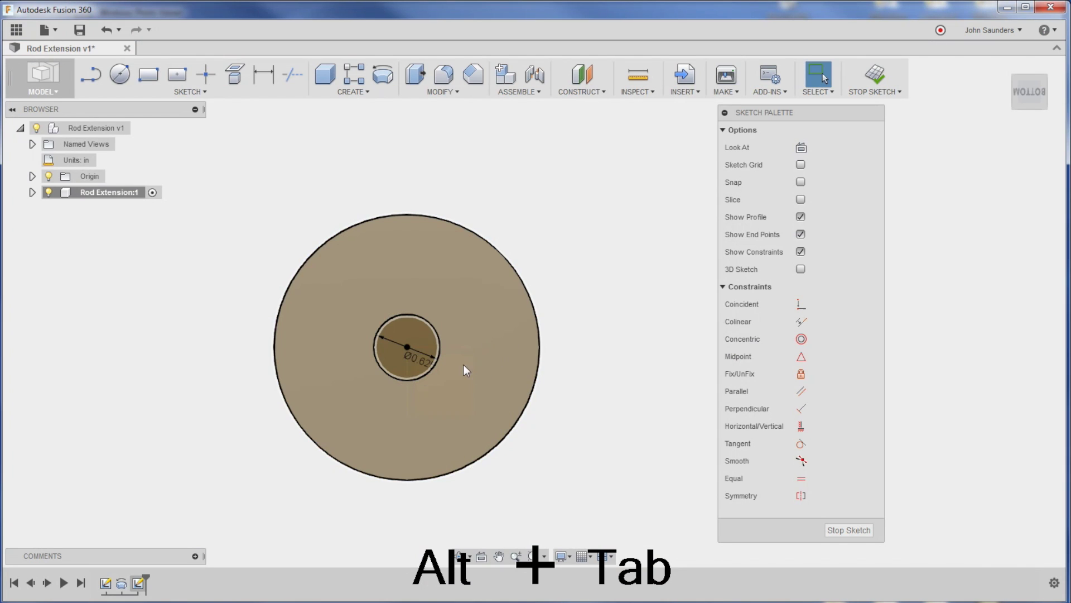
{"action": "left_click", "coordinate": [493, 373]}
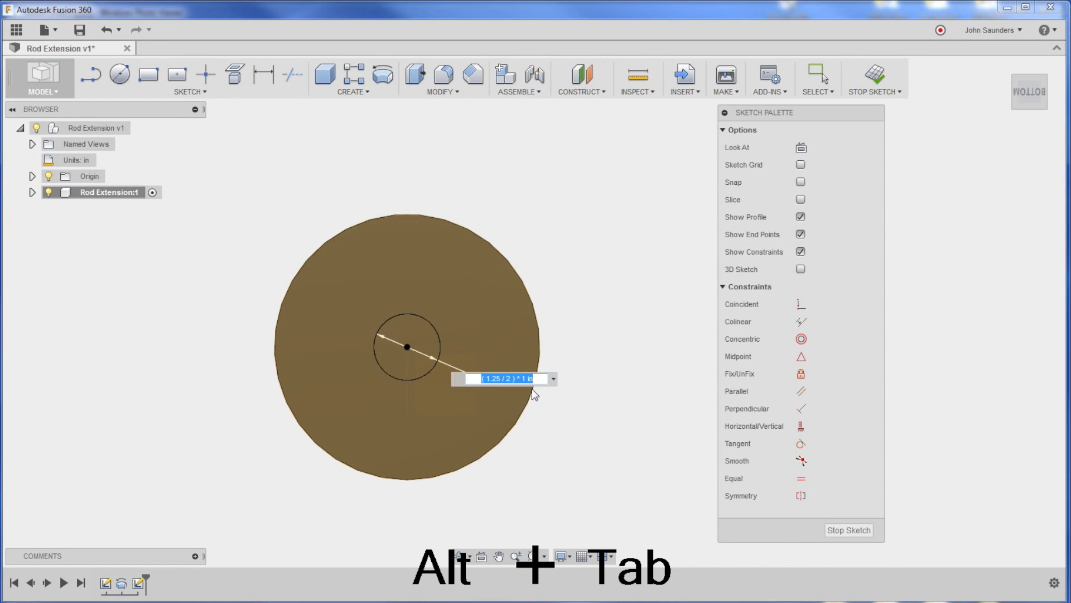
{"action": "type", "text": "1.168/"}
{"action": "key", "text": "Return"}
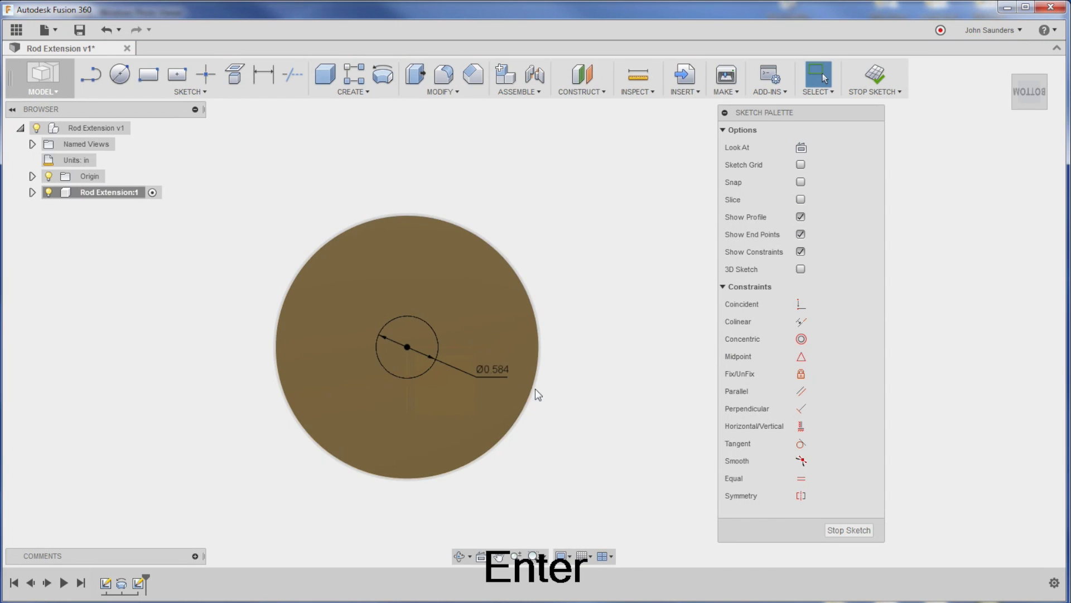
Step: Check the bore depth in the reference drawing and cut the circle 3 in deep into the thick body
{"action": "key", "text": "alt+Tab"}
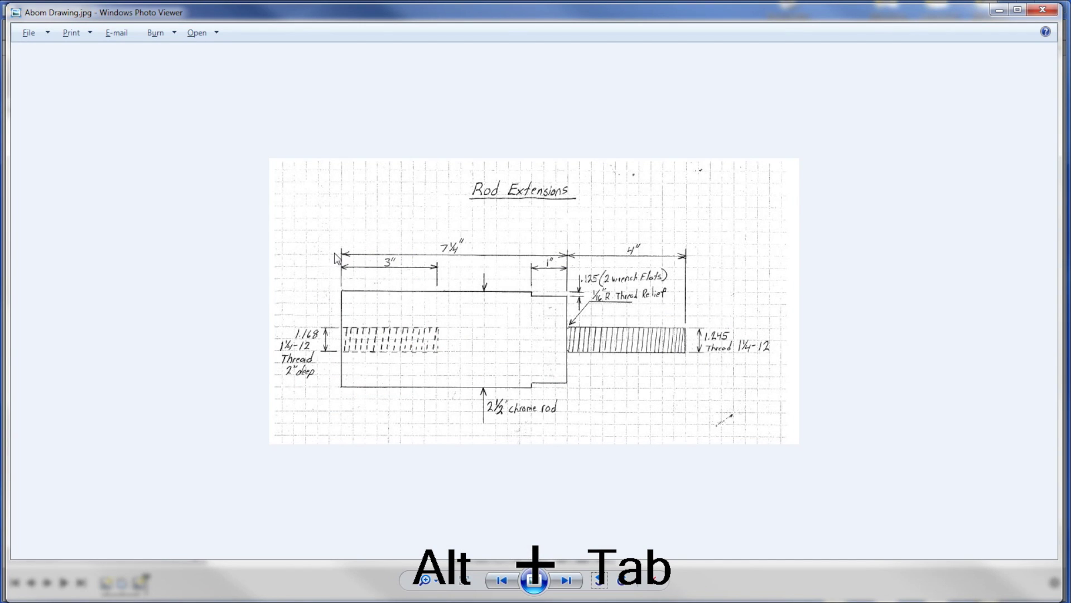
{"action": "key", "text": "alt+Tab"}
{"action": "key", "text": "q"}
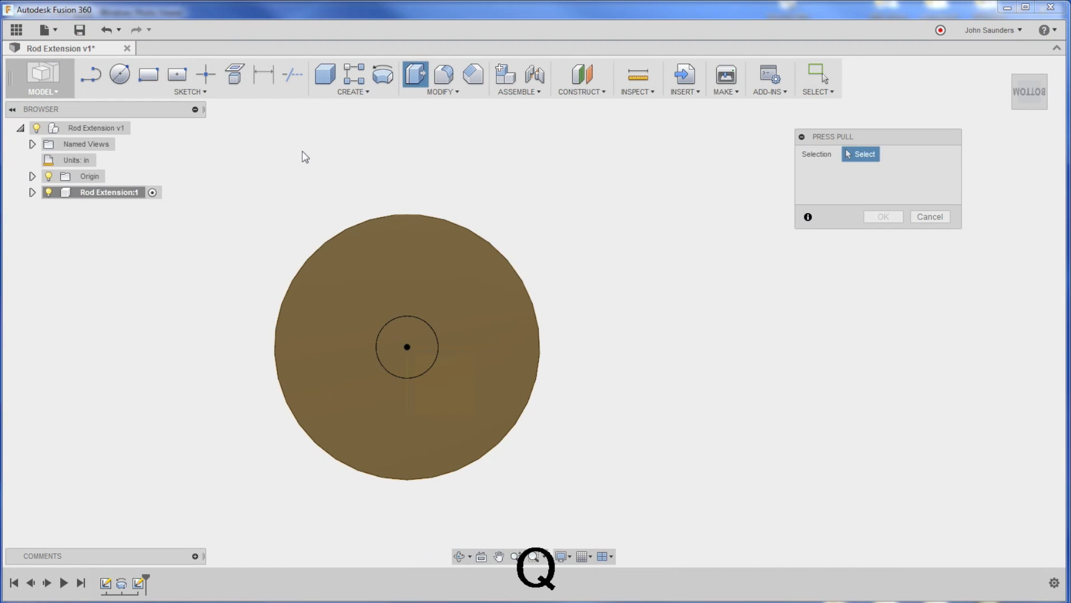
{"action": "mouse_move", "coordinate": [302, 158]}
{"action": "middle_mouse_down", "text": "shift"}
{"action": "mouse_move", "coordinate": [352, 164]}
{"action": "mouse_move", "coordinate": [223, 279]}
{"action": "middle_mouse_up", "text": "shift"}
{"action": "left_click", "coordinate": [172, 365]}
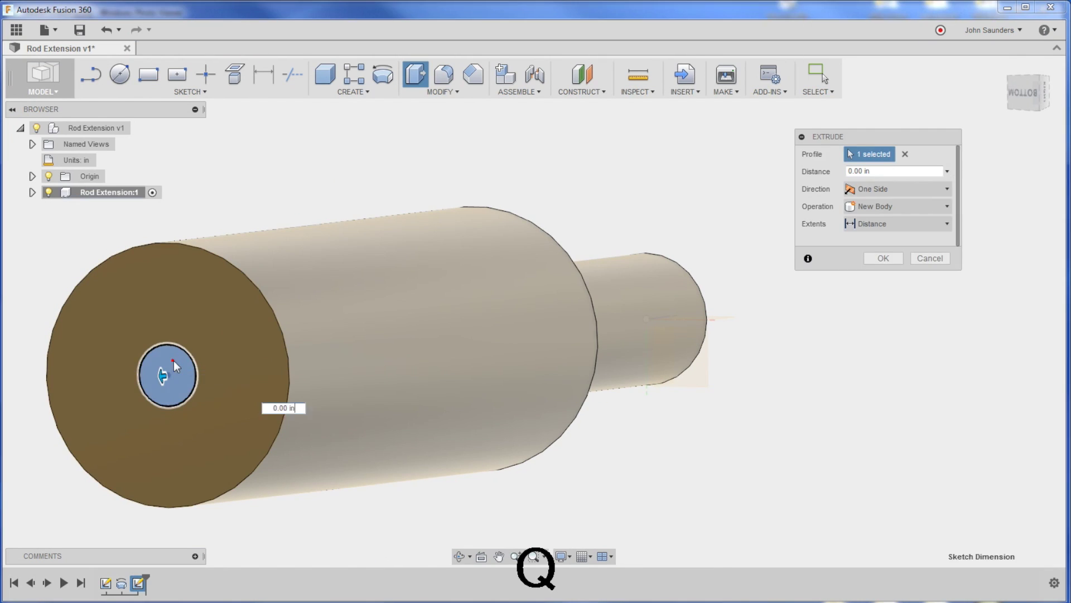
{"action": "middle_click_drag", "start_coordinate": [418, 303], "coordinate": [195, 452], "text": "shift"}
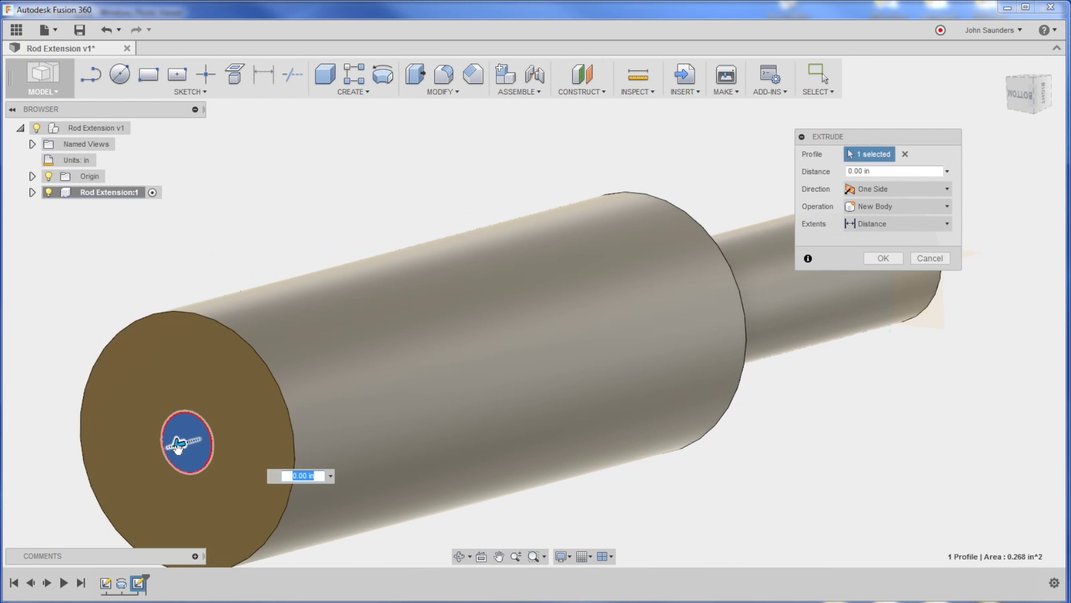
{"action": "type", "text": "-3"}
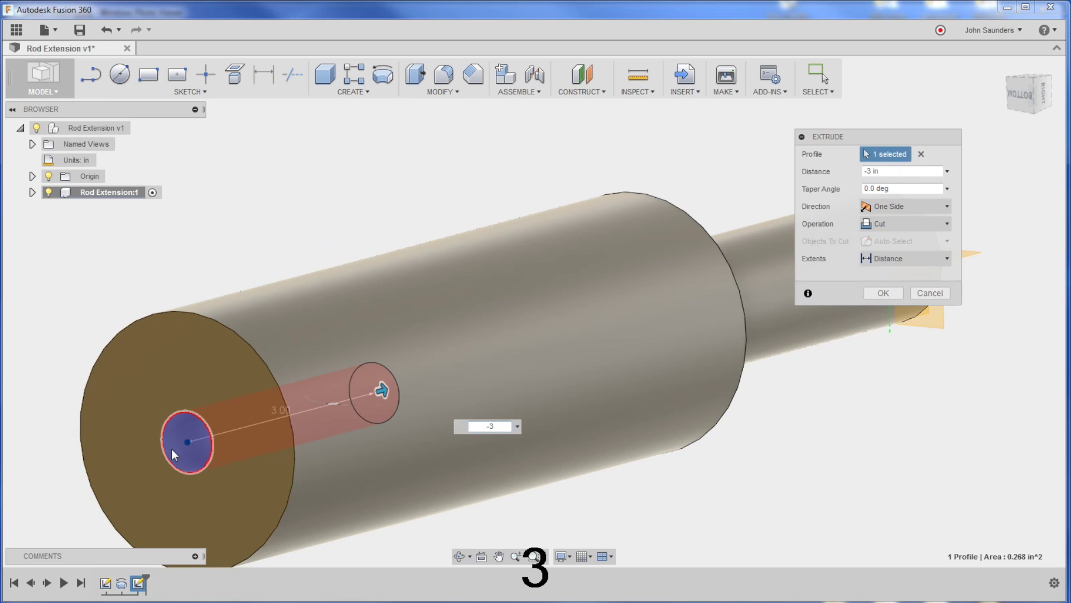
{"action": "left_click", "coordinate": [880, 292]}
{"action": "scroll", "coordinate": [421, 249], "scroll_direction": "down", "scroll_amount": 3}
{"action": "middle_click_drag", "start_coordinate": [421, 249], "coordinate": [385, 207], "text": "shift"}
Step: Check the thread callout in the reference drawing and start a Thread on the bore's inner face with size 1.25 in and designation 1 1/4-12 UNF
{"action": "key", "text": "alt+Tab"}
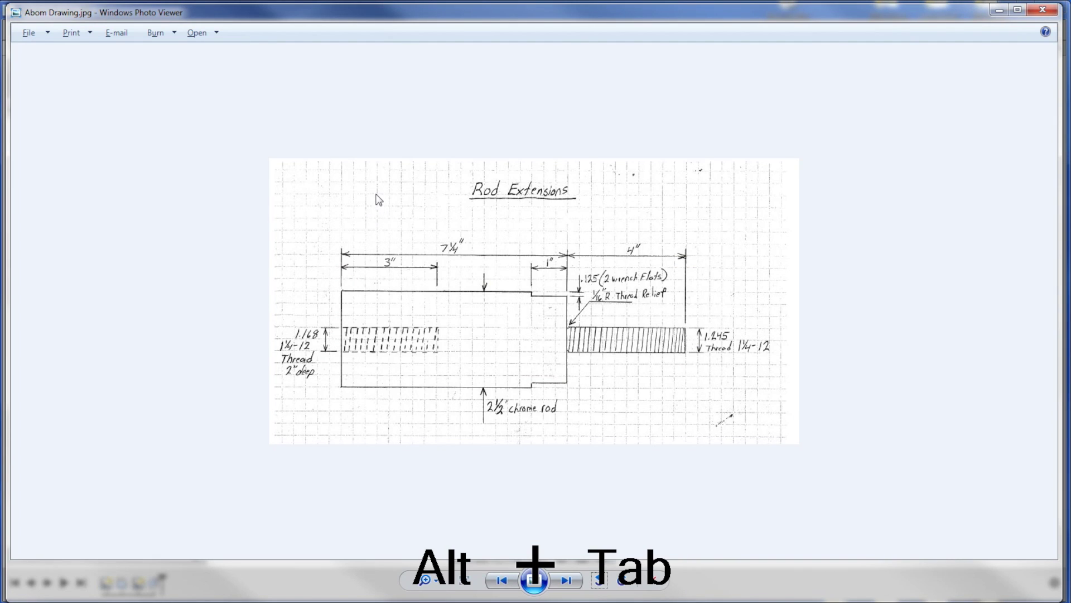
{"action": "key", "text": "alt+Tab"}
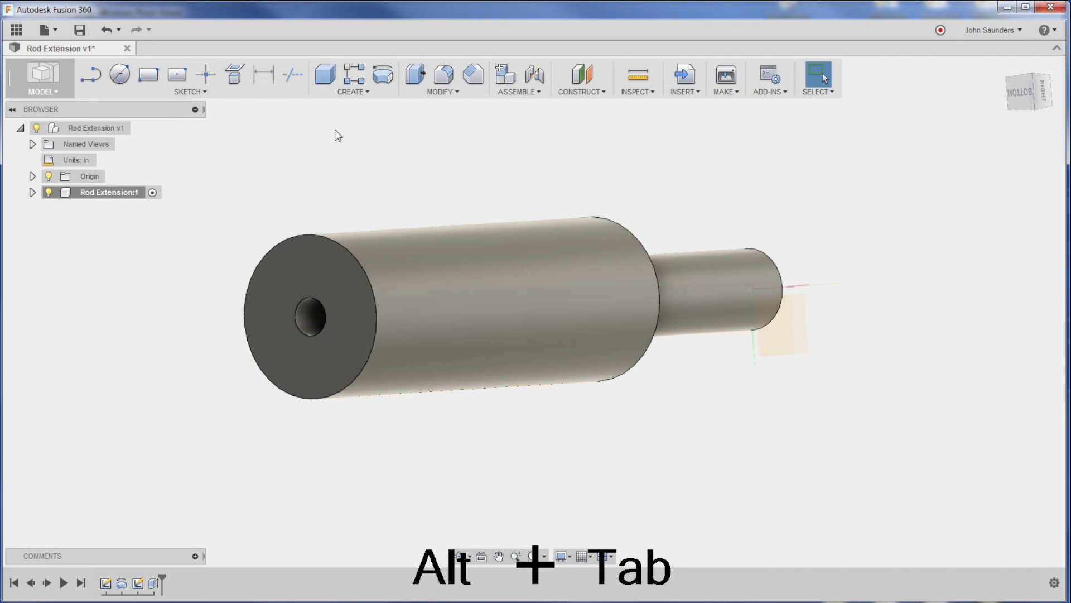
{"action": "left_click", "coordinate": [347, 92]}
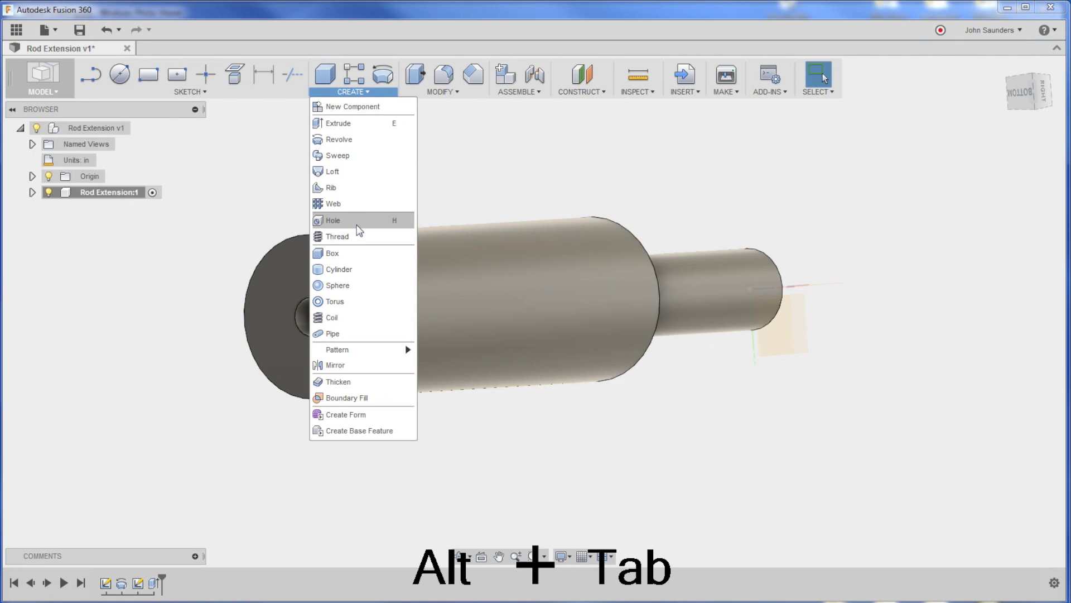
{"action": "left_click", "coordinate": [338, 237]}
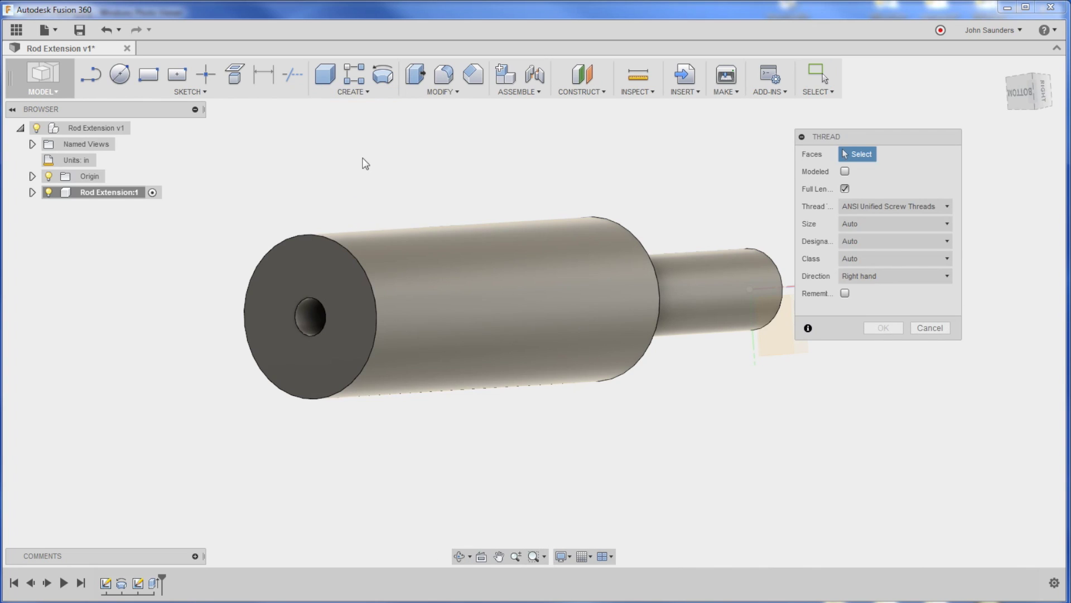
{"action": "scroll", "coordinate": [291, 236], "scroll_direction": "up", "scroll_amount": 2}
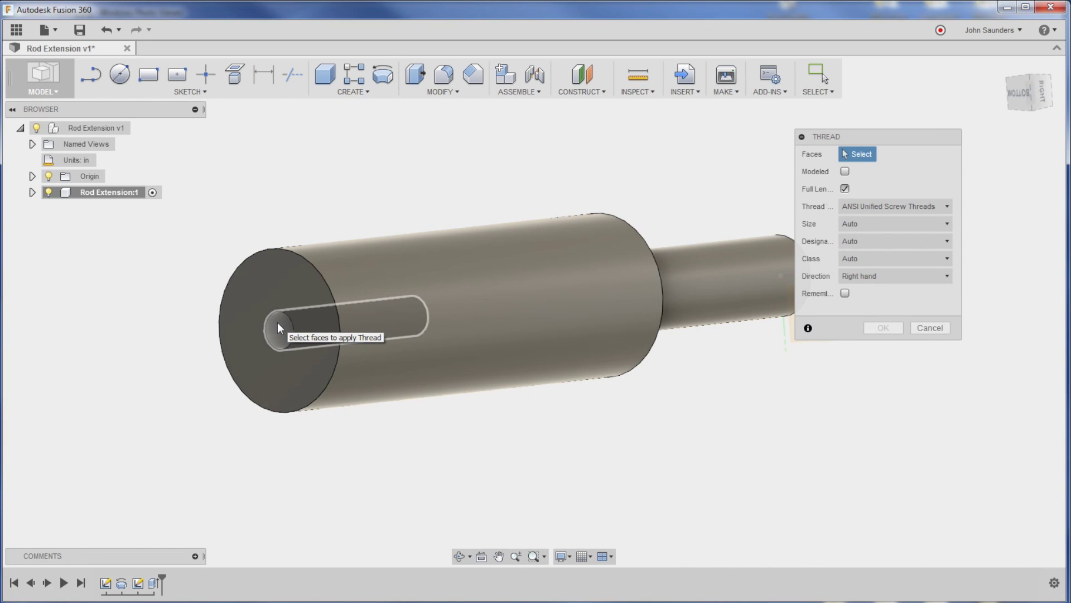
{"action": "left_click", "coordinate": [277, 323]}
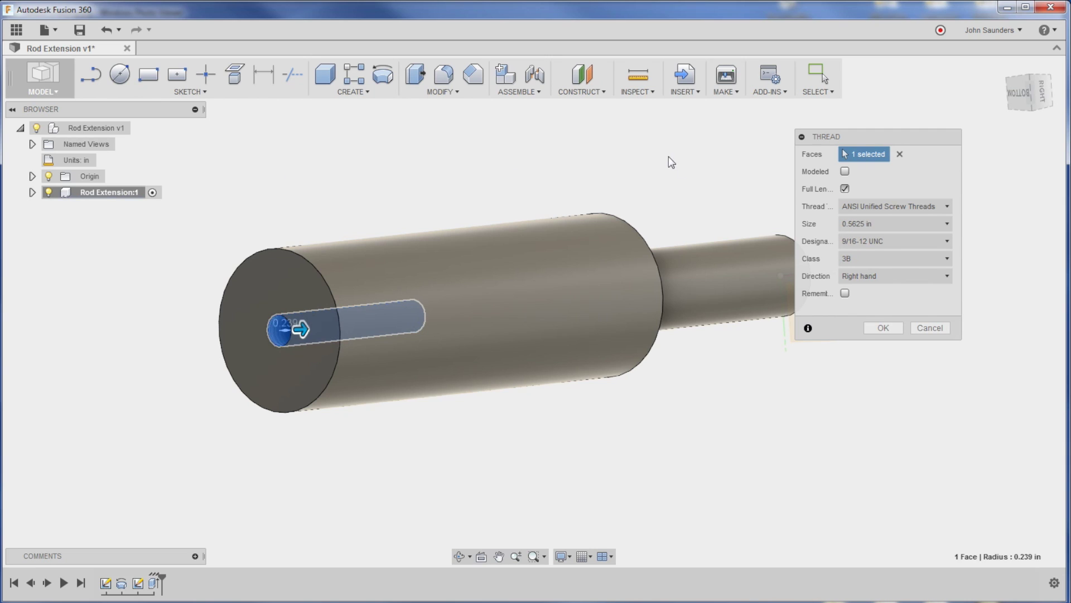
{"action": "left_click", "coordinate": [869, 240]}
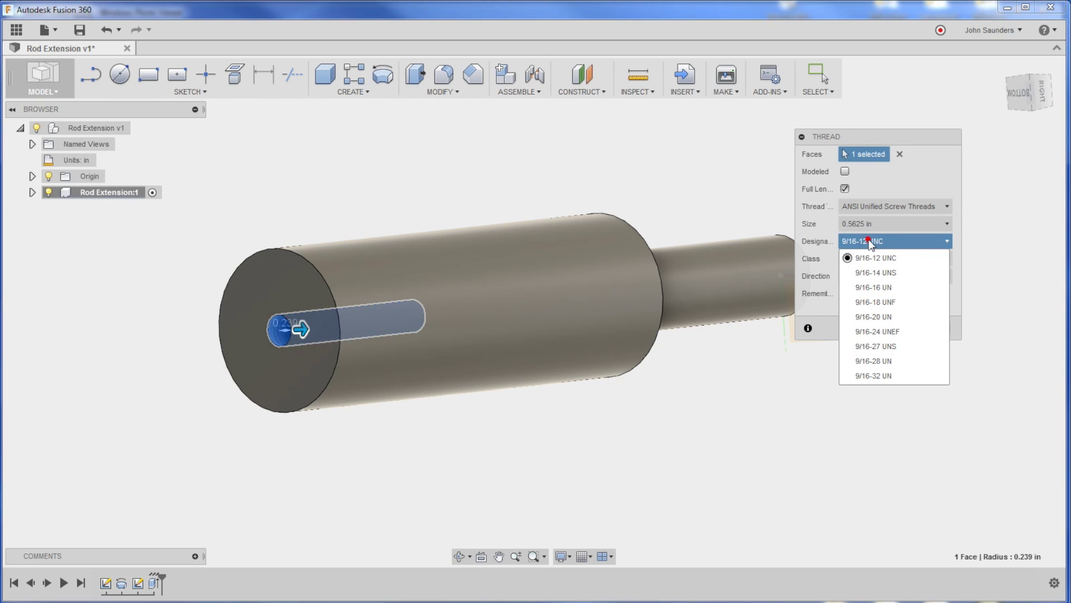
{"action": "left_click", "coordinate": [882, 223]}
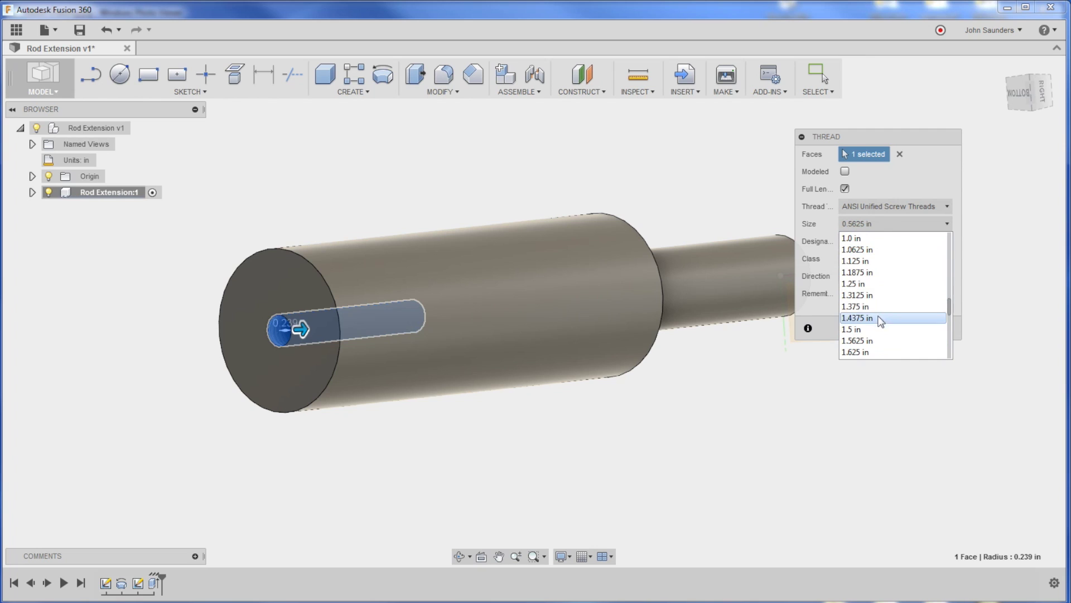
{"action": "left_click", "coordinate": [879, 284]}
{"action": "left_click", "coordinate": [879, 241]}
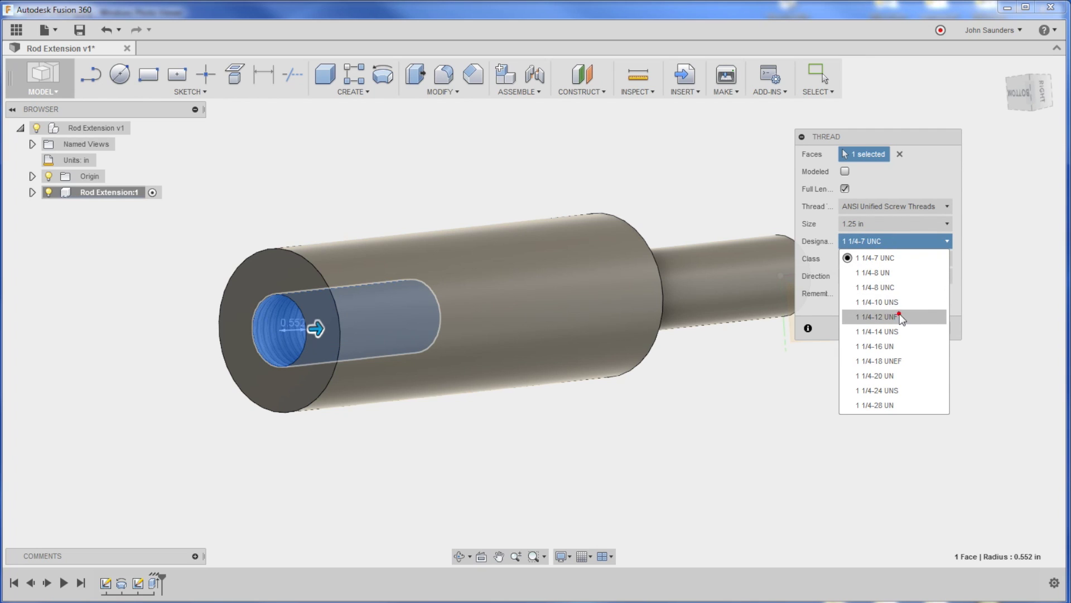
{"action": "left_click", "coordinate": [881, 311]}
Step: Check the thread depth in the reference drawing and replace the thread's full length with a length of 2 in
{"action": "key", "text": "alt+Tab"}
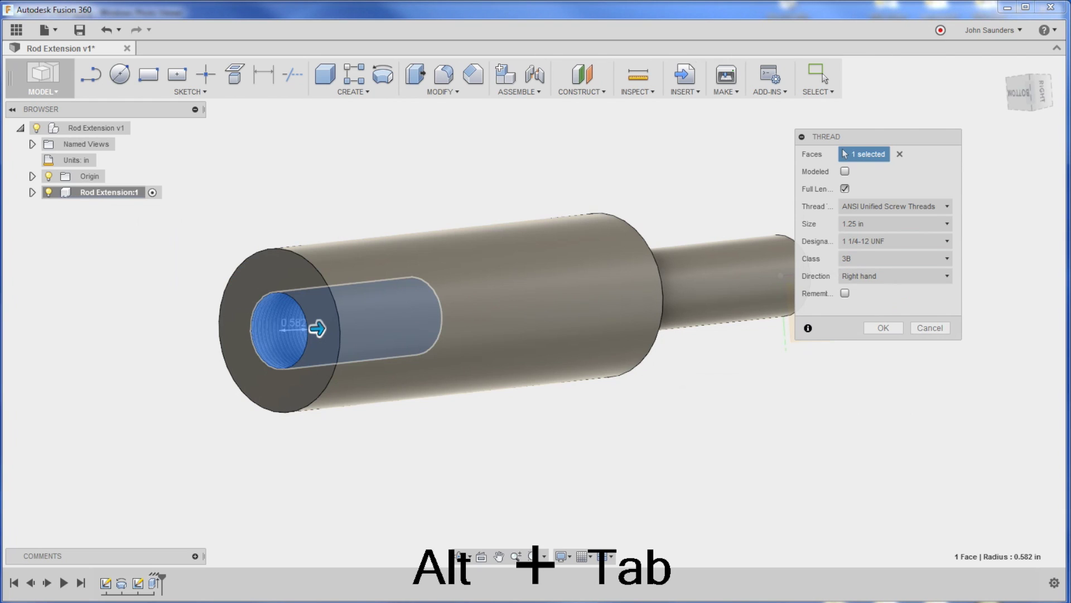
{"action": "key", "text": "alt+Tab"}
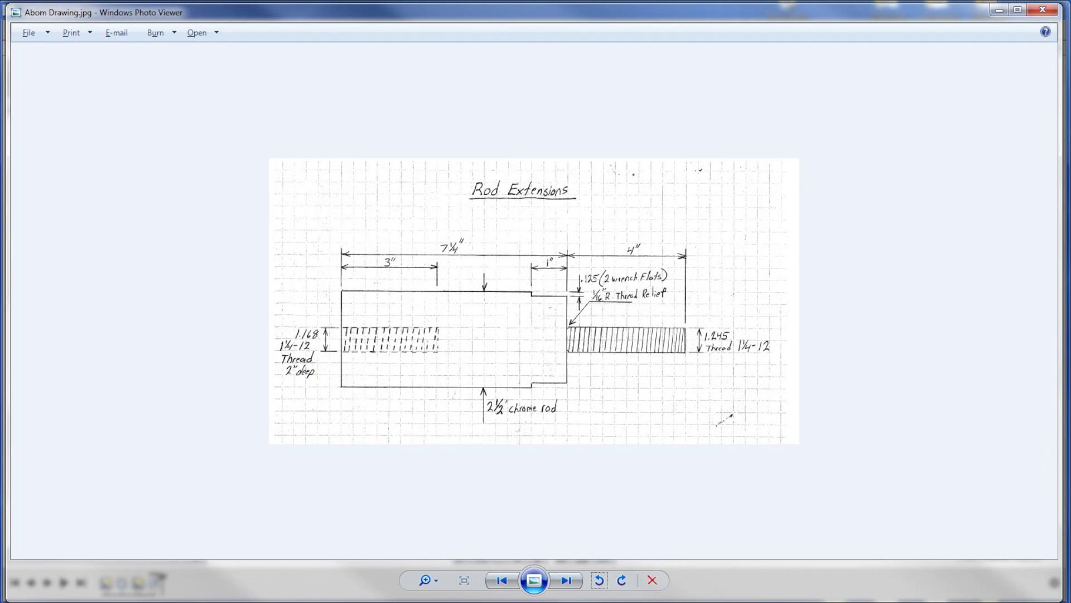
{"action": "key", "text": "alt+F4"}
{"action": "left_click", "coordinate": [845, 189]}
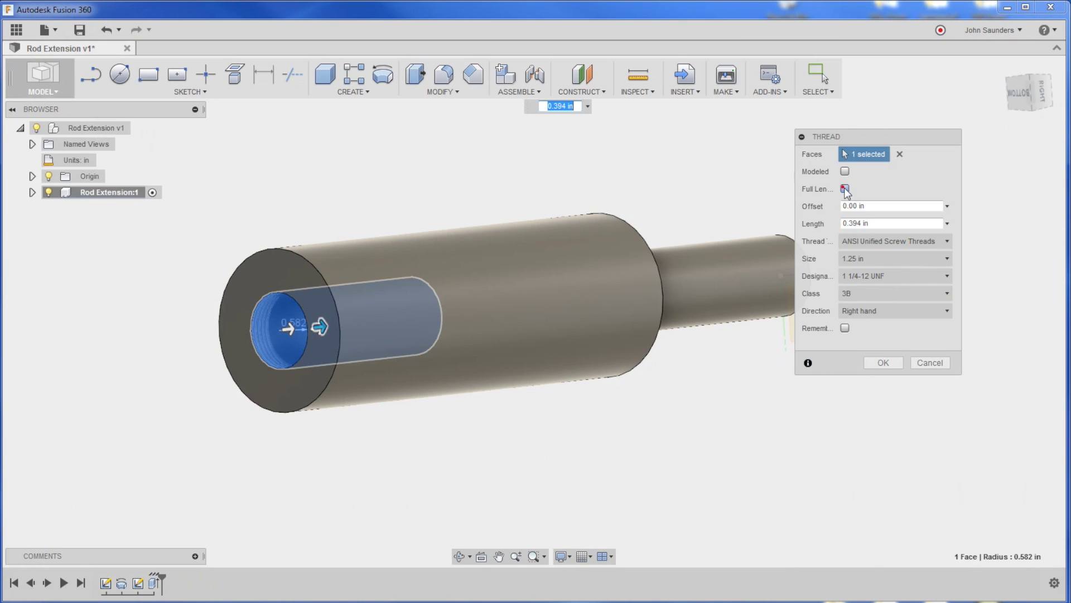
{"action": "type", "text": "2"}
{"action": "key", "text": "Tab"}
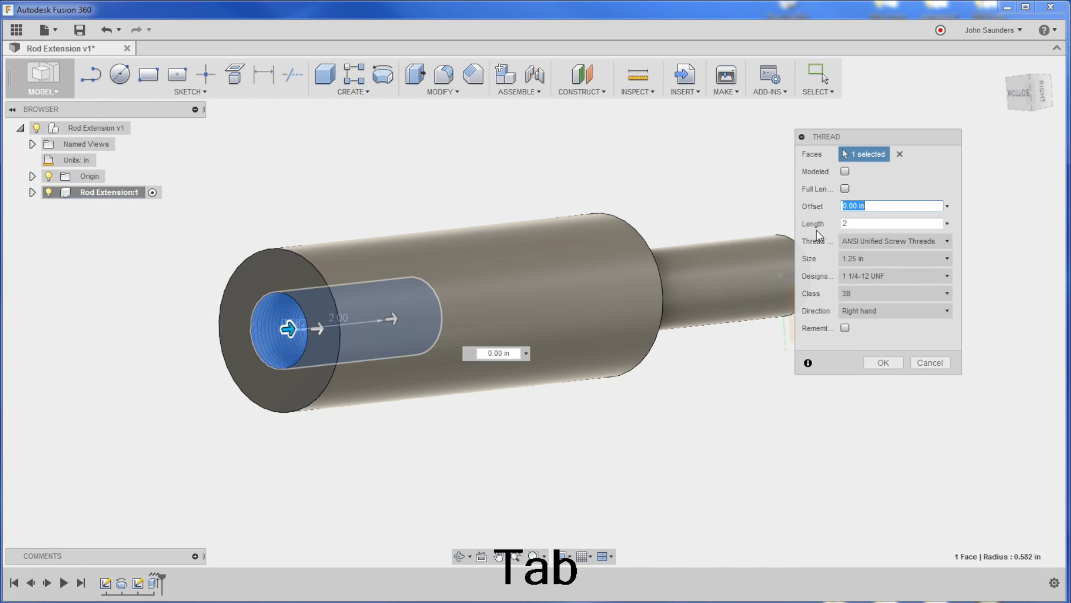
{"action": "middle_click_drag", "start_coordinate": [398, 187], "coordinate": [358, 181], "text": "shift"}
{"action": "middle_click_drag", "start_coordinate": [441, 179], "coordinate": [533, 175]}
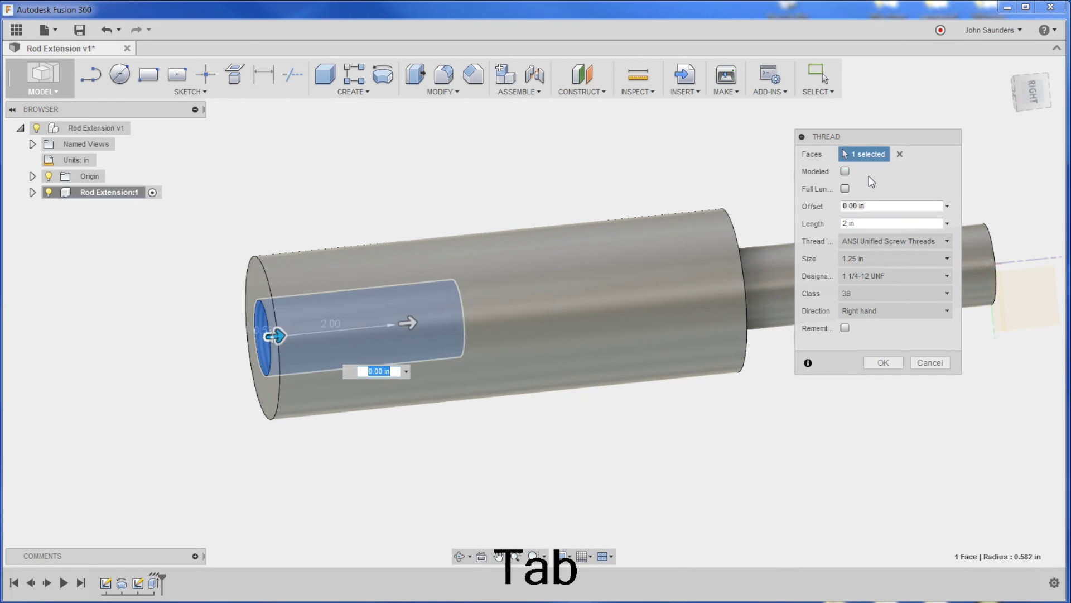
Step: Enable modeled geometry for the bore thread, apply it and inspect the threaded bore from the open end
{"action": "left_click", "coordinate": [846, 172]}
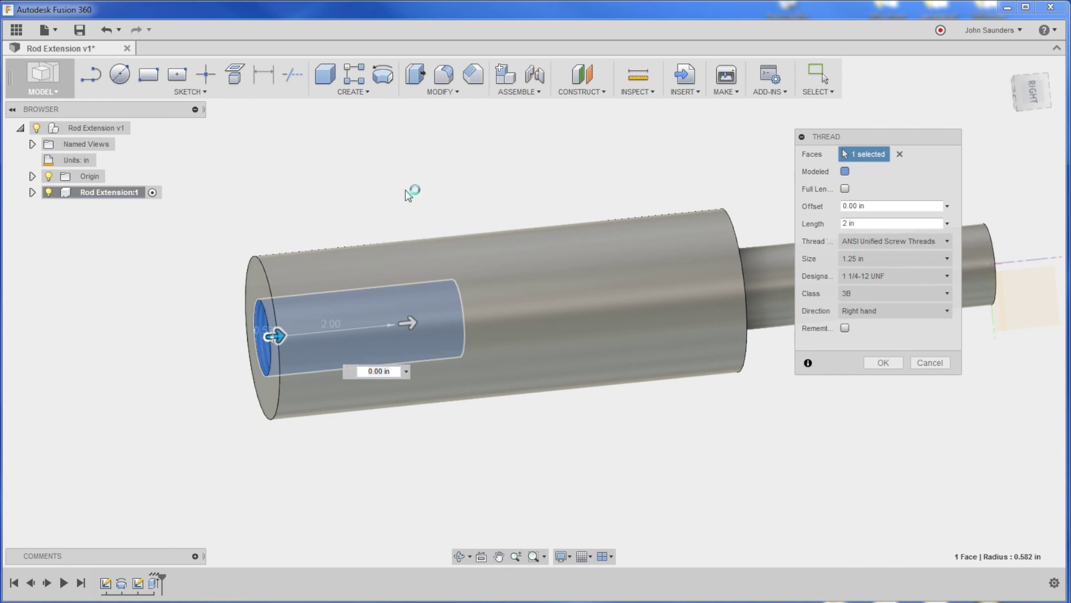
{"action": "middle_click_drag", "start_coordinate": [411, 191], "coordinate": [502, 178], "text": "shift"}
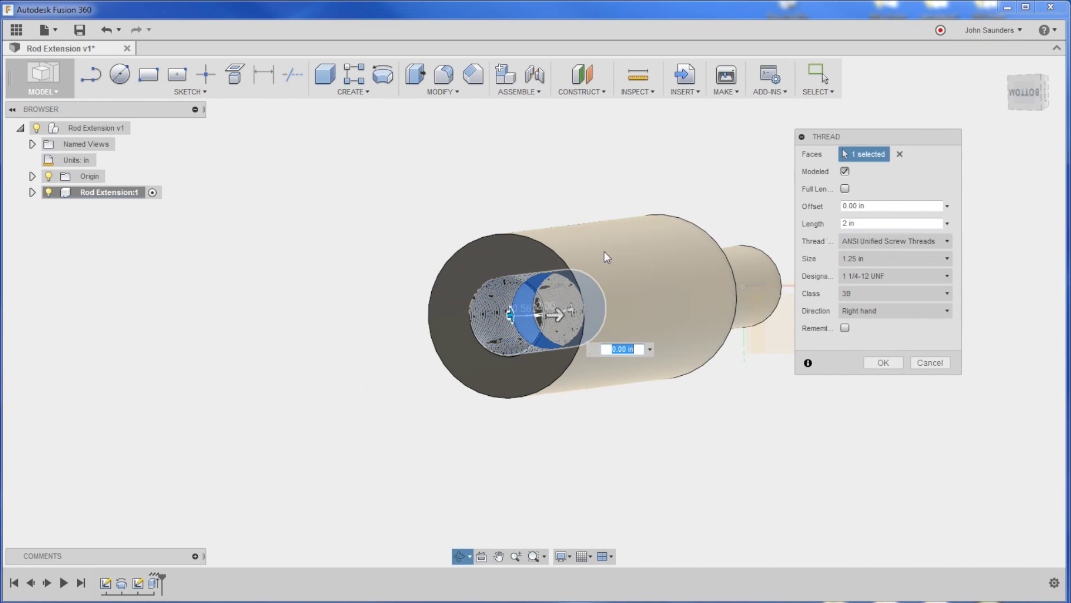
{"action": "left_click", "coordinate": [893, 364]}
{"action": "scroll", "coordinate": [534, 317], "scroll_direction": "up", "scroll_amount": 5}
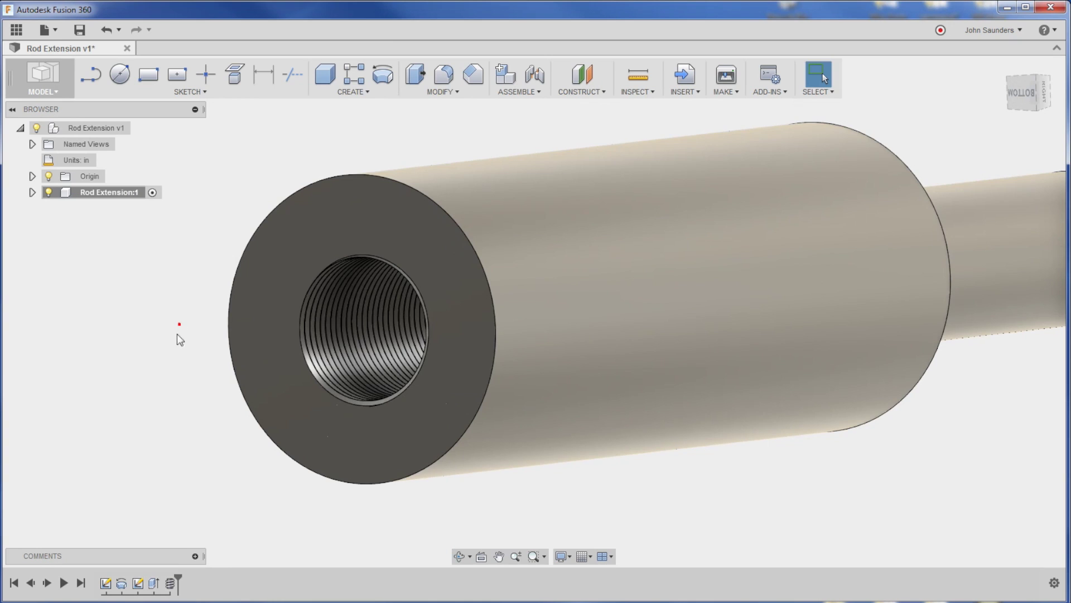
{"action": "middle_click_drag", "start_coordinate": [142, 337], "coordinate": [213, 346], "text": "shift"}
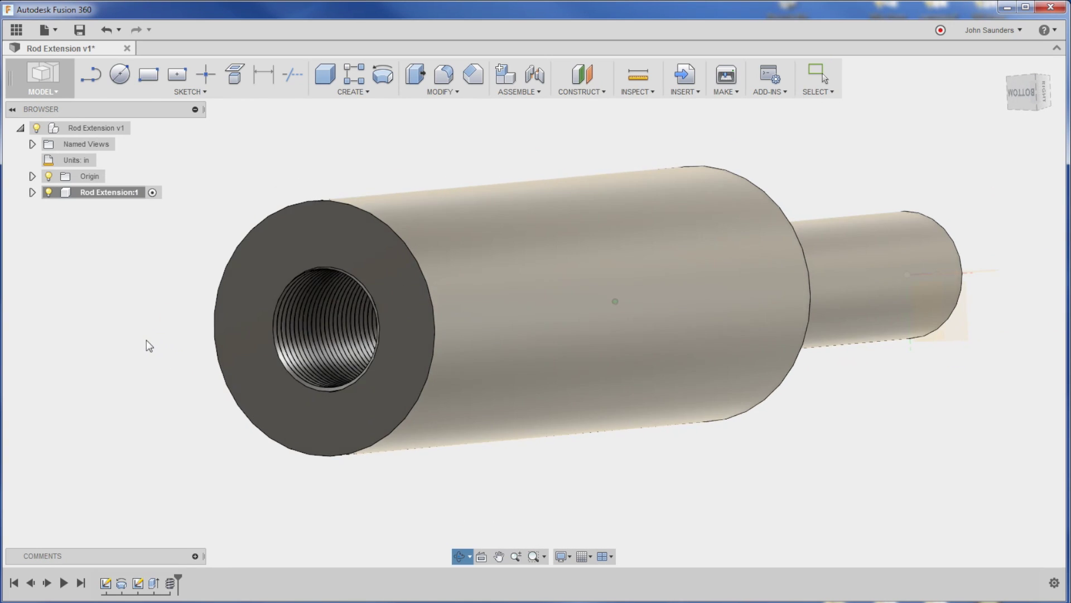
{"action": "scroll", "coordinate": [331, 337], "scroll_direction": "up", "scroll_amount": 5}
{"action": "key", "text": "Escape"}
{"action": "scroll", "coordinate": [312, 311], "scroll_direction": "down", "scroll_amount": 5}
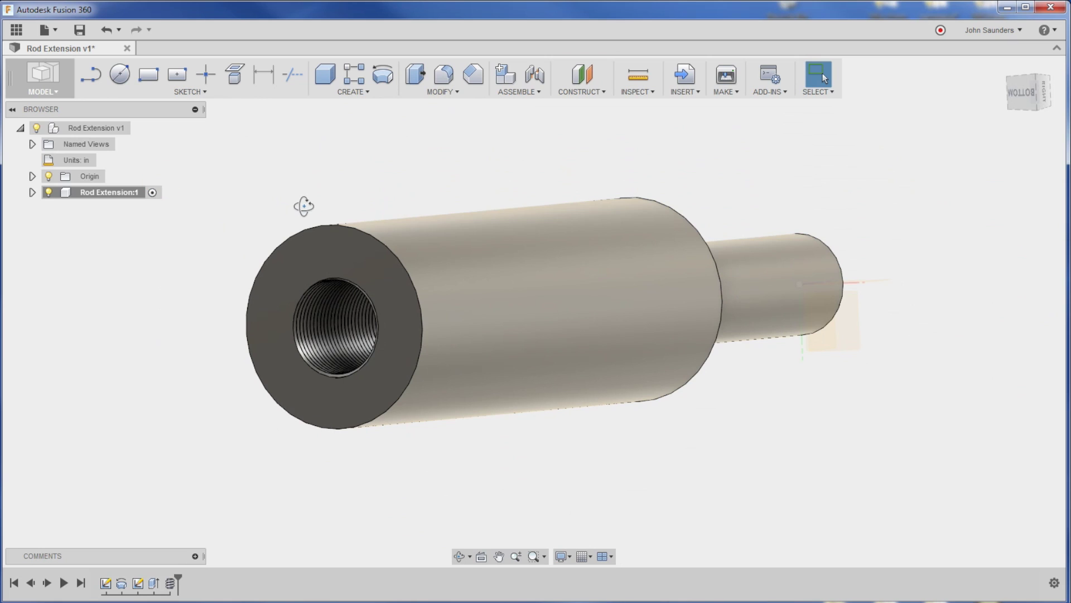
{"action": "middle_click_drag", "start_coordinate": [304, 206], "coordinate": [296, 308], "text": "shift"}
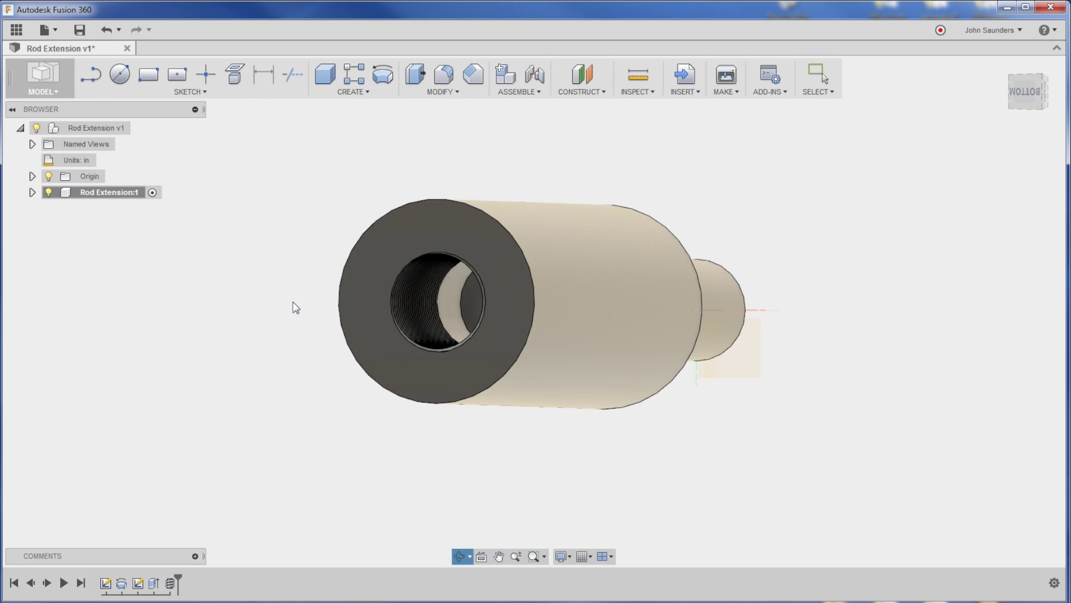
{"action": "key", "text": "Escape"}
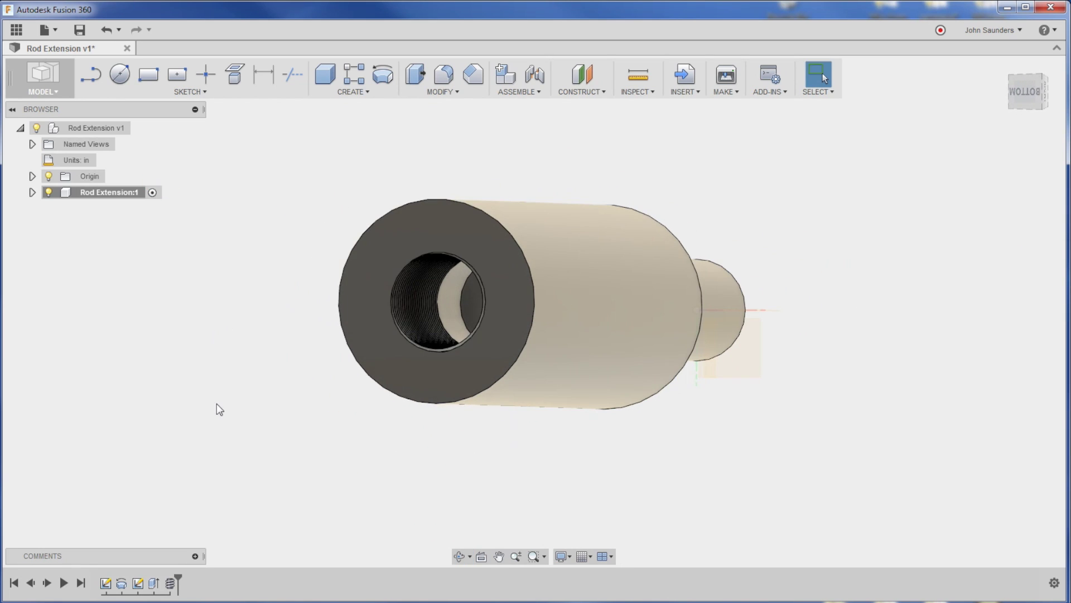
Step: Edit the bore's thread feature to turn off its modeled geometry, leaving a cosmetic thread
{"action": "right_click", "coordinate": [172, 585]}
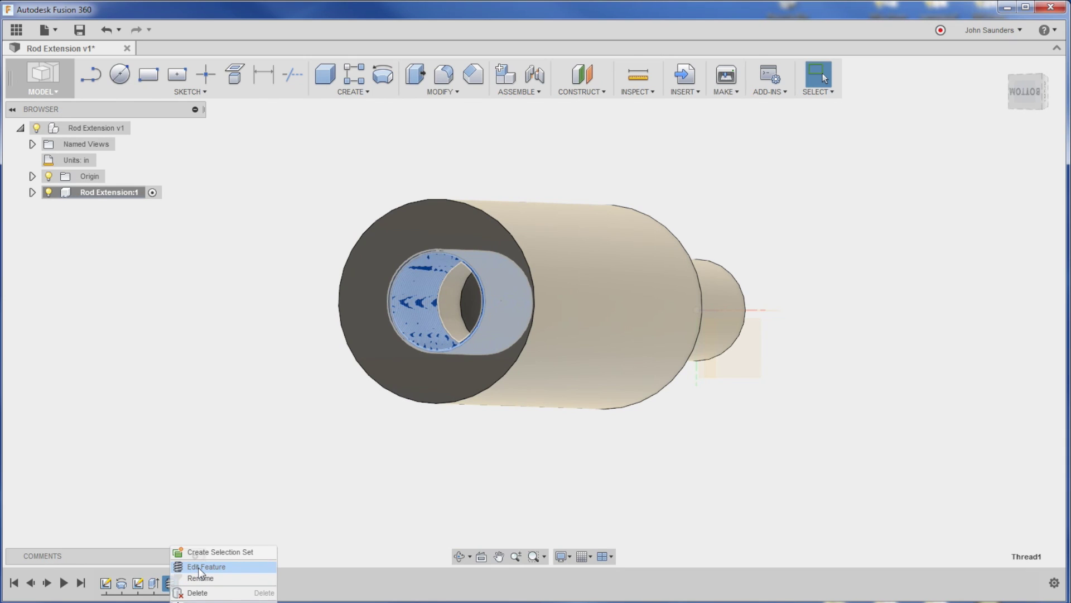
{"action": "left_click", "coordinate": [200, 567]}
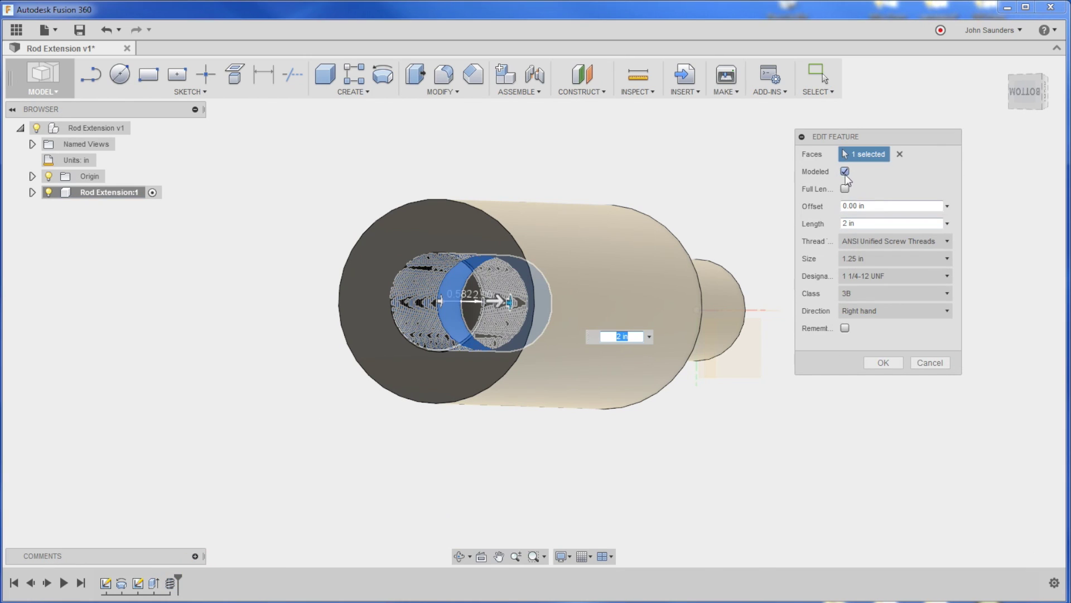
{"action": "left_click", "coordinate": [844, 171]}
{"action": "left_click", "coordinate": [883, 362]}
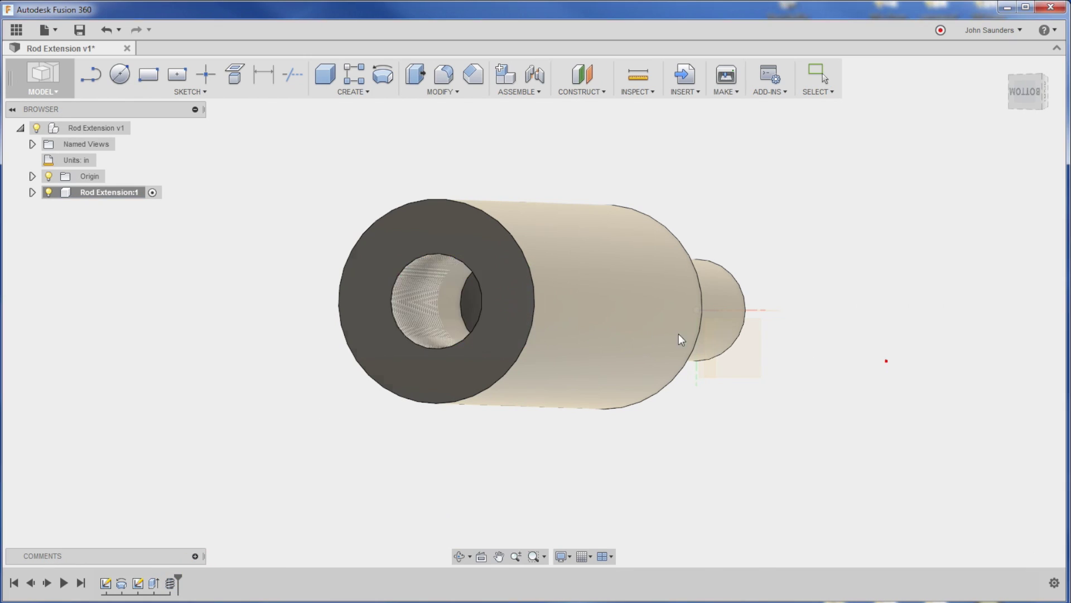
{"action": "mouse_move", "coordinate": [678, 334]}
{"action": "middle_mouse_down", "text": "shift"}
{"action": "mouse_move", "coordinate": [375, 223]}
{"action": "mouse_move", "coordinate": [320, 374]}
{"action": "middle_mouse_up", "text": "shift"}
{"action": "scroll", "coordinate": [347, 321], "scroll_direction": "up", "scroll_amount": 3}
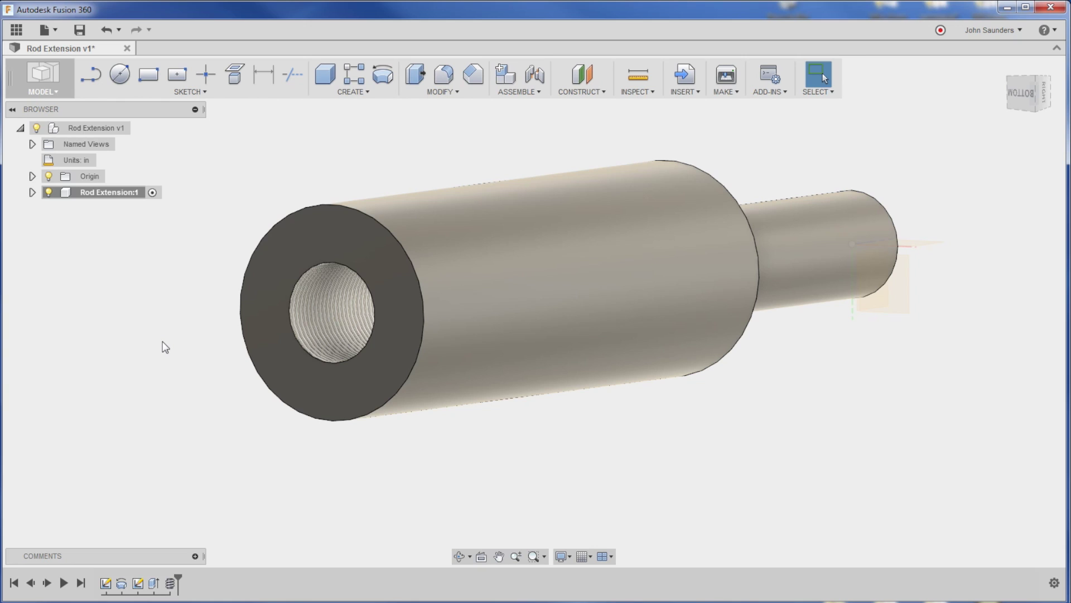
{"action": "scroll", "coordinate": [165, 347], "scroll_direction": "down", "scroll_amount": 2}
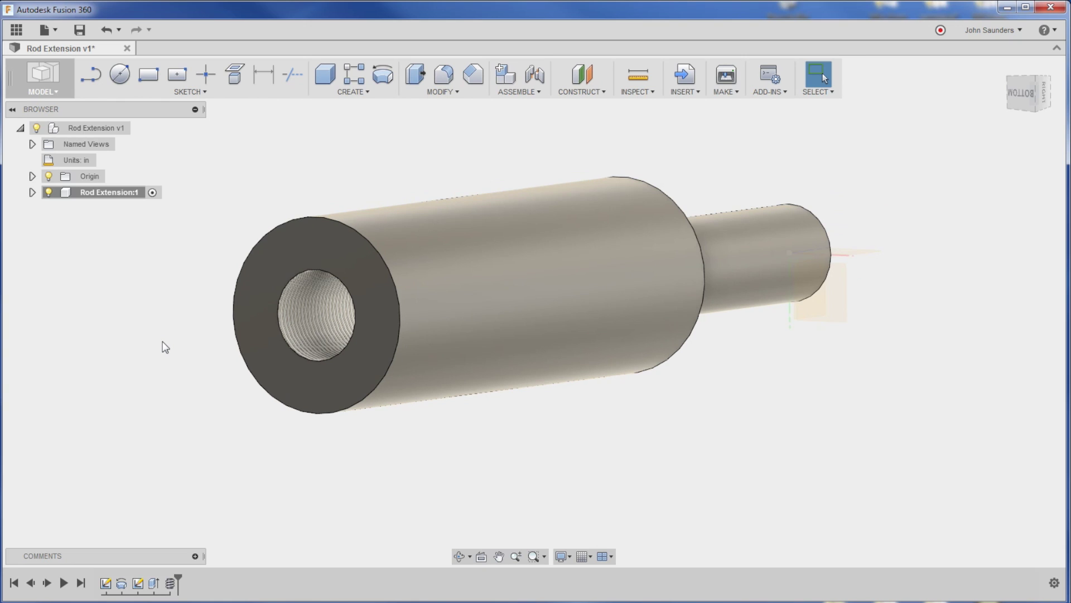
Step: Switch to Windows Photo Viewer, examine the thread relief and wrench flat callouts in the reference drawing, and return to the Fusion 360 model
{"action": "middle_click_drag", "start_coordinate": [165, 347], "coordinate": [165, 450], "text": "shift"}
{"action": "key", "text": "alt+Tab"}
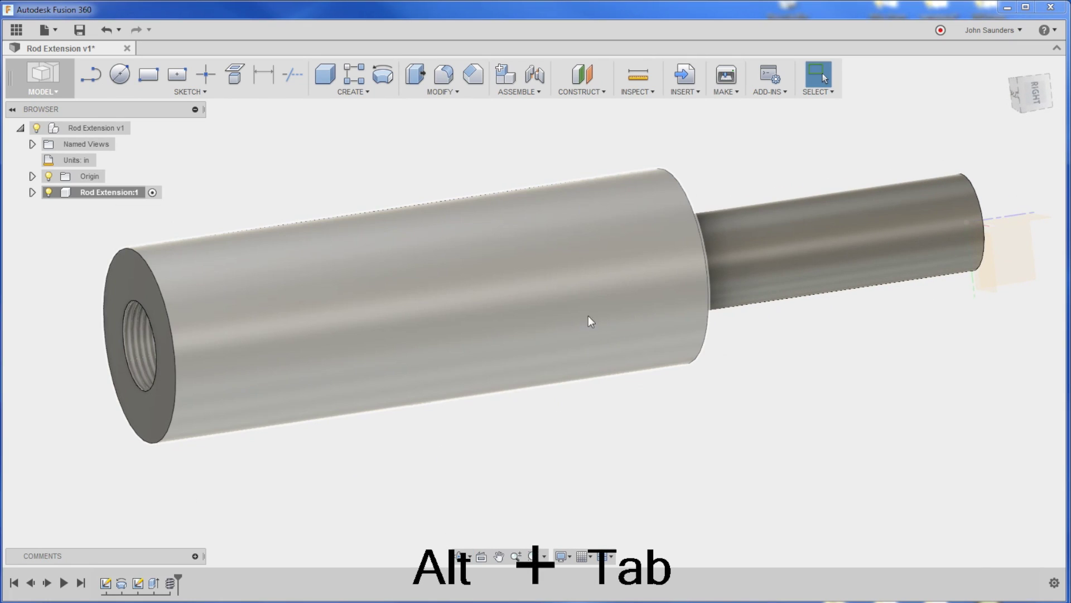
{"action": "key", "text": "alt+Tab"}
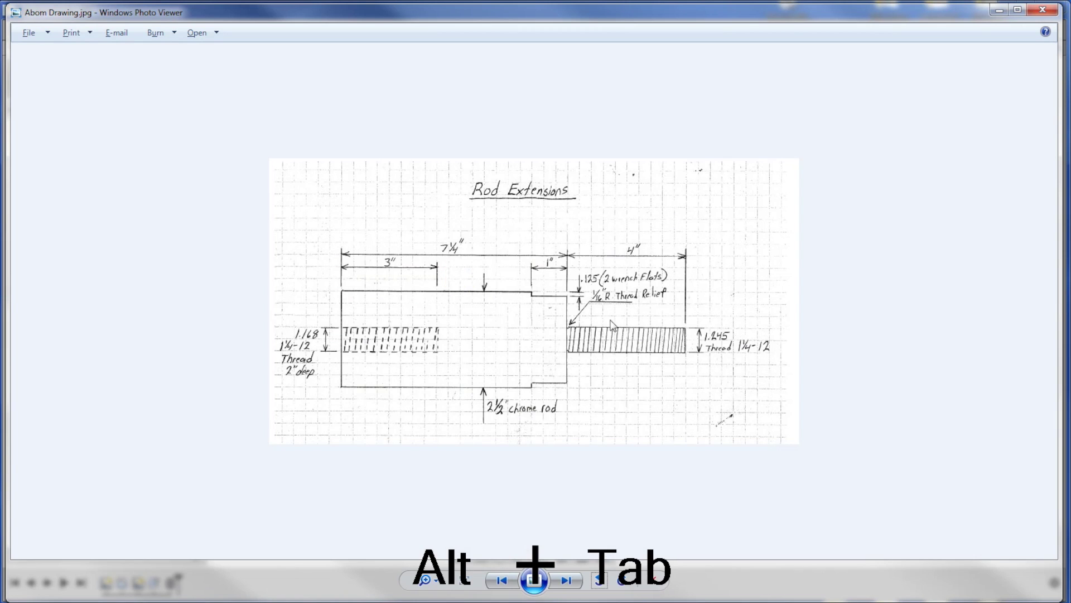
{"action": "scroll", "coordinate": [600, 320], "scroll_direction": "up", "scroll_amount": 5}
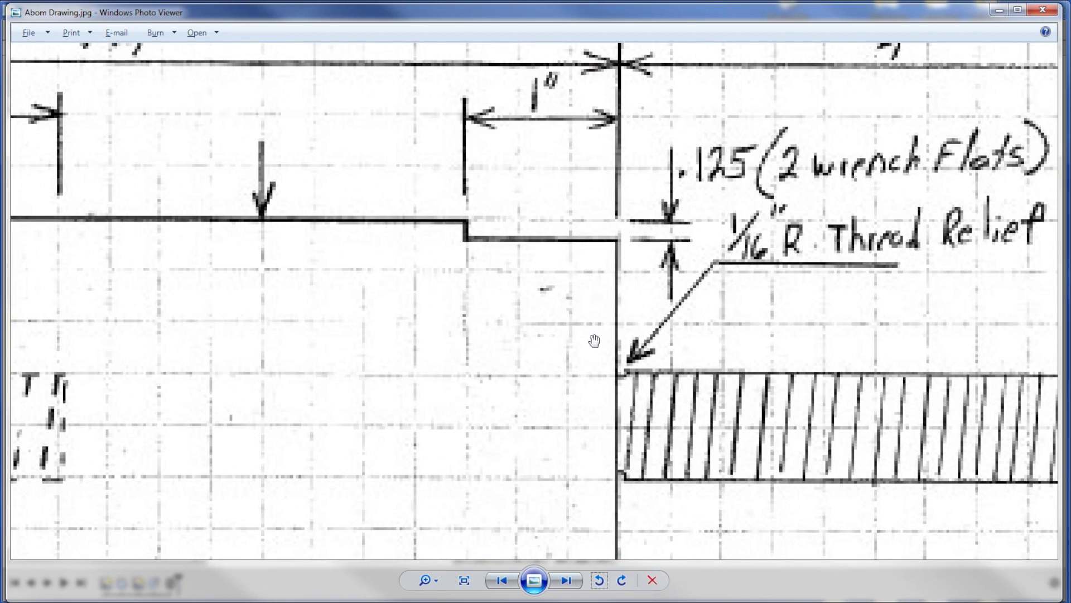
{"action": "scroll", "coordinate": [663, 374], "scroll_direction": "down", "scroll_amount": 3}
{"action": "scroll", "coordinate": [661, 363], "scroll_direction": "up", "scroll_amount": 2}
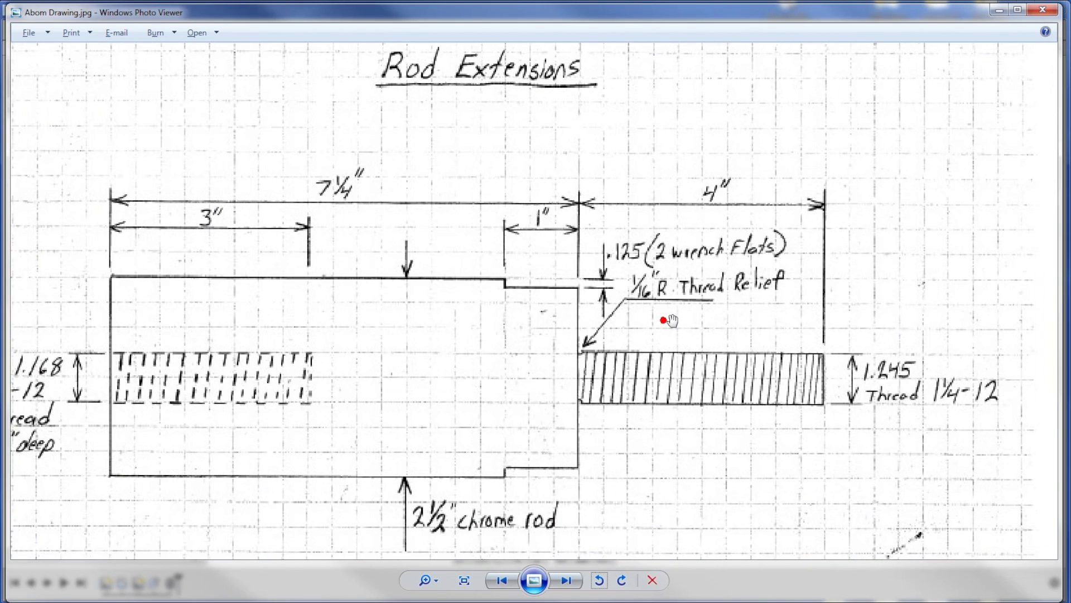
{"action": "scroll", "coordinate": [683, 316], "scroll_direction": "down", "scroll_amount": 4}
{"action": "scroll", "coordinate": [614, 314], "scroll_direction": "down", "scroll_amount": 1}
{"action": "scroll", "coordinate": [617, 311], "scroll_direction": "up", "scroll_amount": 1}
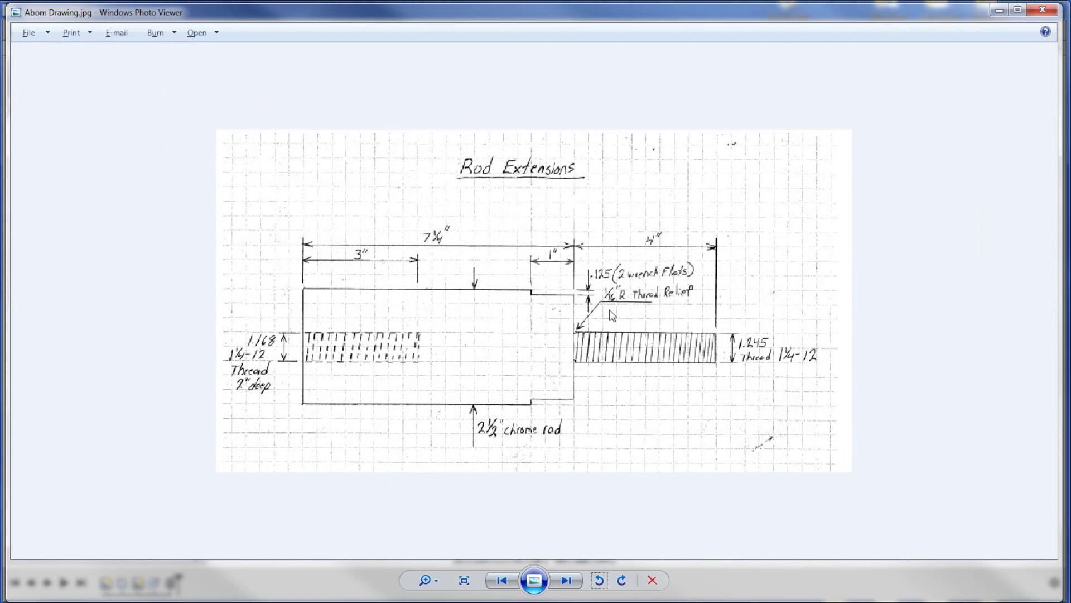
{"action": "scroll", "coordinate": [624, 315], "scroll_direction": "down", "scroll_amount": 1}
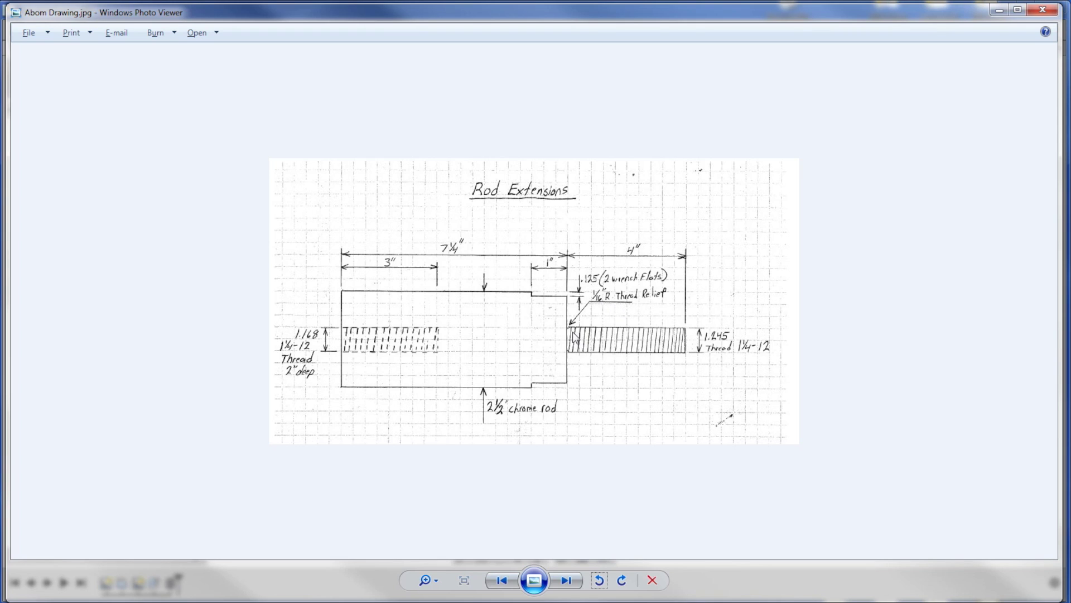
{"action": "key", "text": "alt+Tab"}
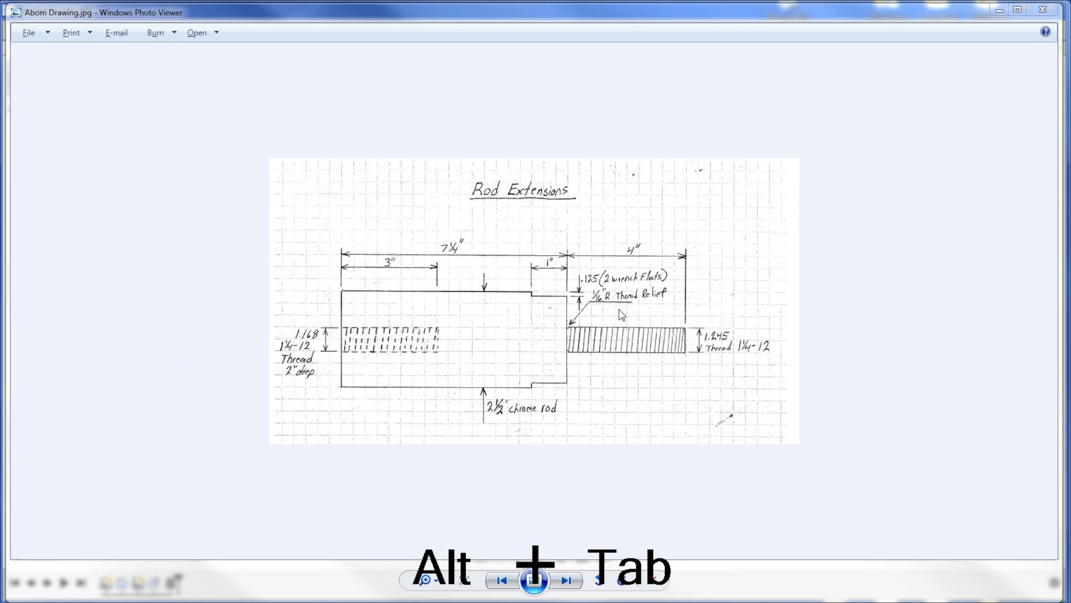
{"action": "key", "text": "alt+Tab"}
{"action": "key", "text": "alt+Tab"}
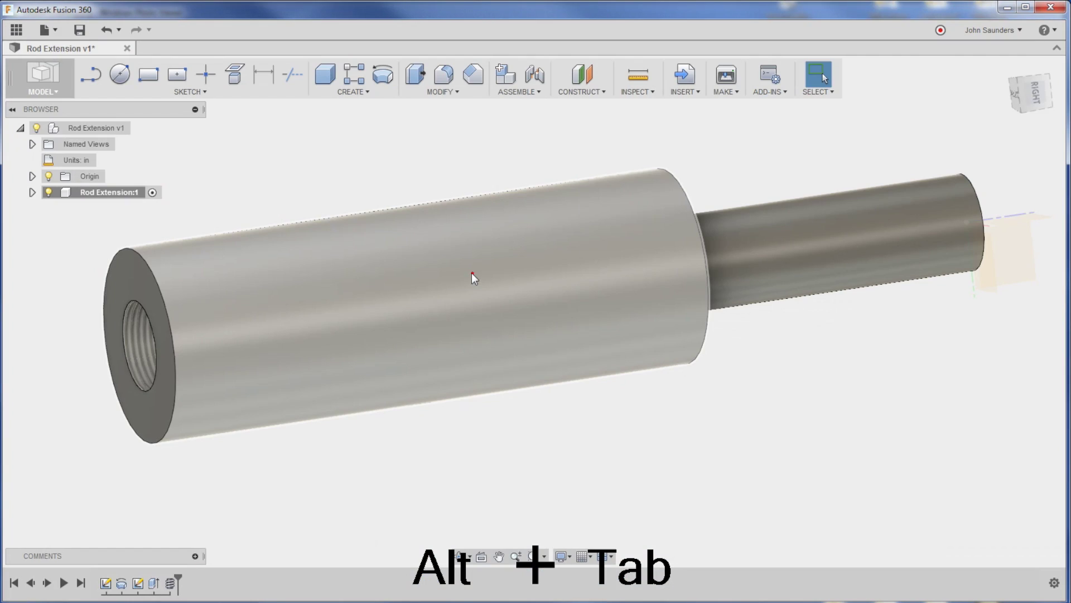
Step: Open the revolved body's original profile sketch for editing and rotate the view so the profile lies horizontally
{"action": "middle_click_drag", "start_coordinate": [410, 183], "coordinate": [395, 191], "text": "shift"}
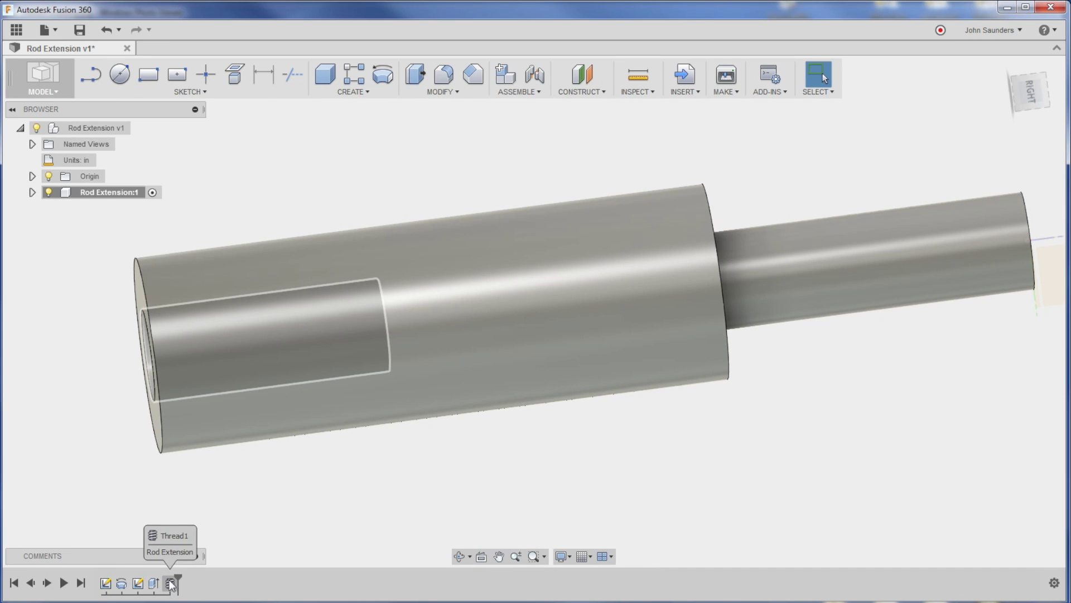
{"action": "right_click", "coordinate": [105, 586]}
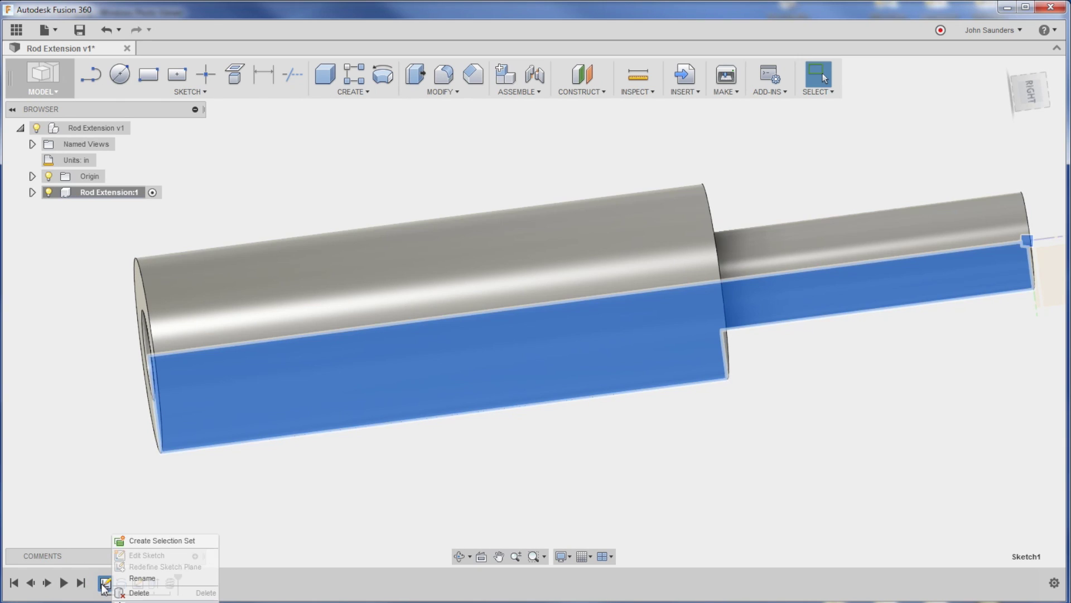
{"action": "left_click", "coordinate": [92, 505]}
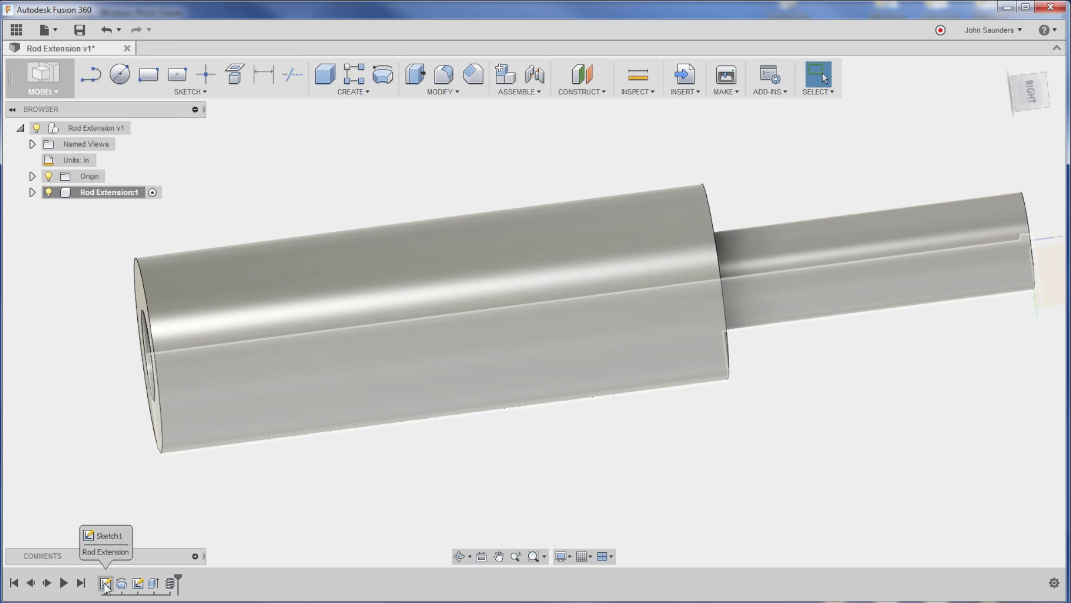
{"action": "right_click", "coordinate": [105, 583]}
{"action": "left_click", "coordinate": [134, 555]}
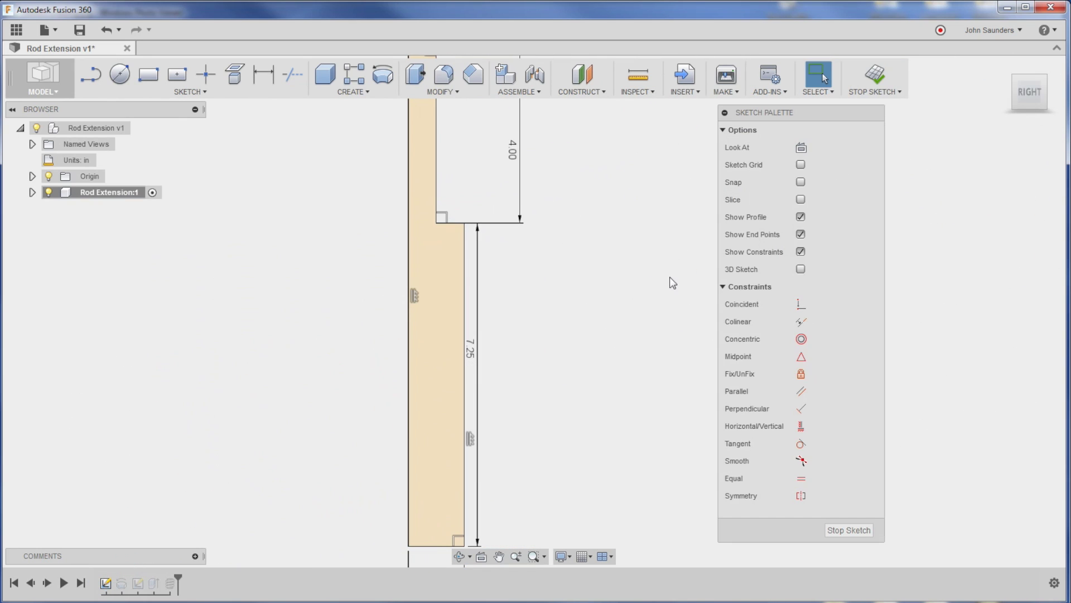
{"action": "scroll", "coordinate": [641, 268], "scroll_direction": "down", "scroll_amount": 2}
{"action": "left_click", "coordinate": [1045, 66]}
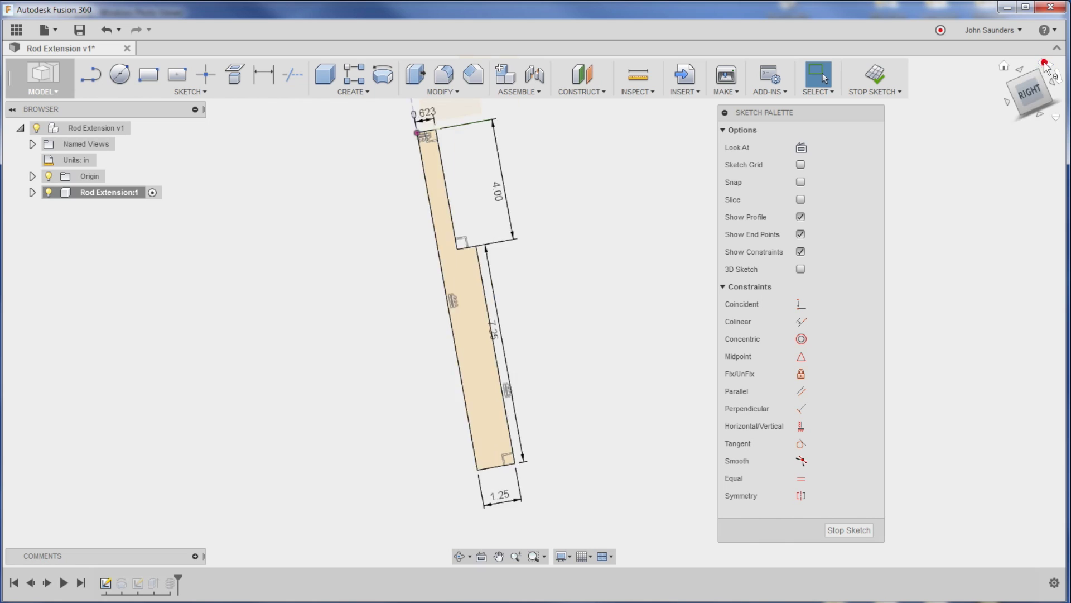
{"action": "left_click", "coordinate": [1048, 67]}
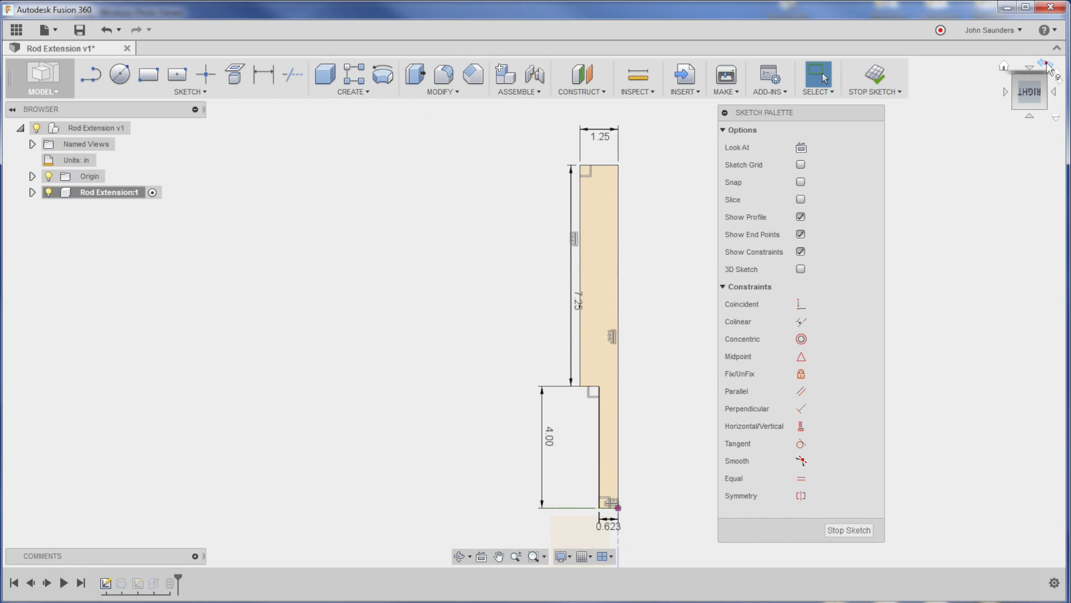
{"action": "left_click", "coordinate": [1048, 67]}
Step: Sketch a rectangular relief notch with lines, about 0.47 in long, into the thin shaft at the inside corner with the large shoulder
{"action": "scroll", "coordinate": [437, 216], "scroll_direction": "up", "scroll_amount": 5}
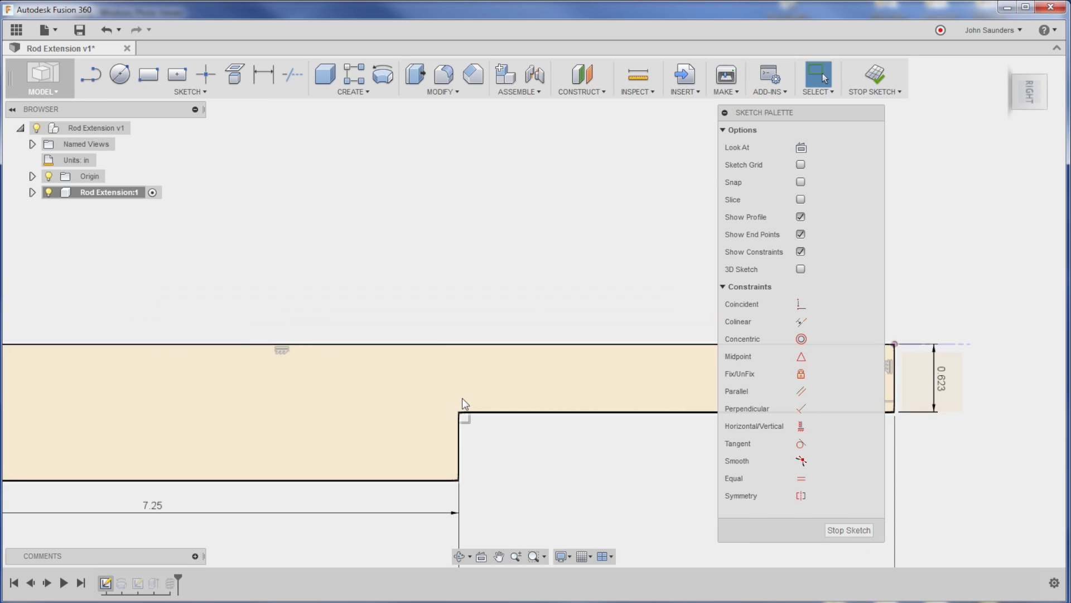
{"action": "key", "text": "l"}
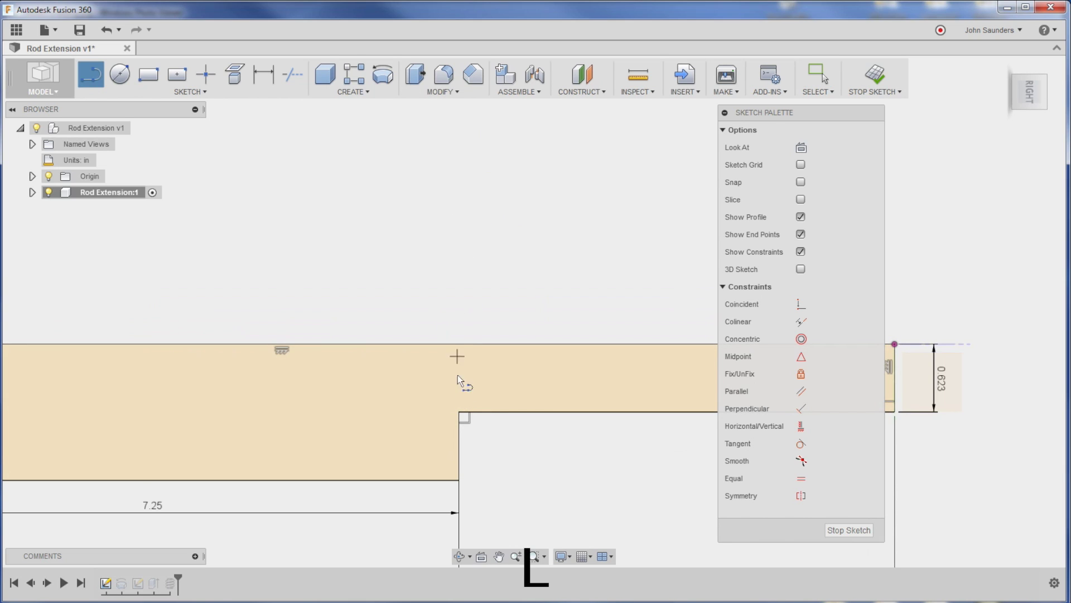
{"action": "left_click", "coordinate": [458, 412]}
{"action": "left_click", "coordinate": [458, 381]}
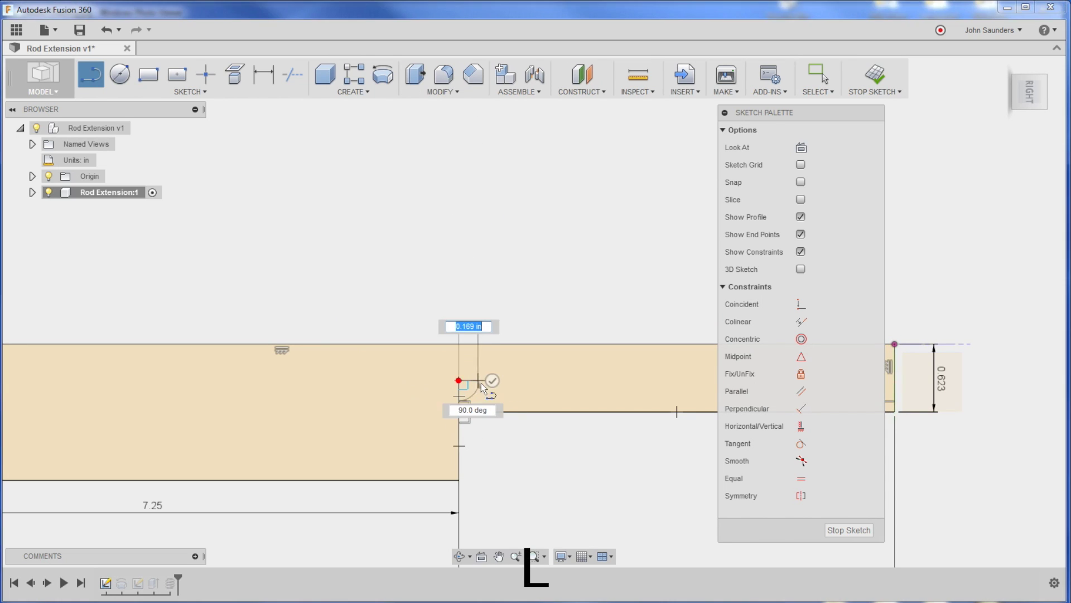
{"action": "left_click", "coordinate": [510, 381]}
{"action": "key", "text": "Escape"}
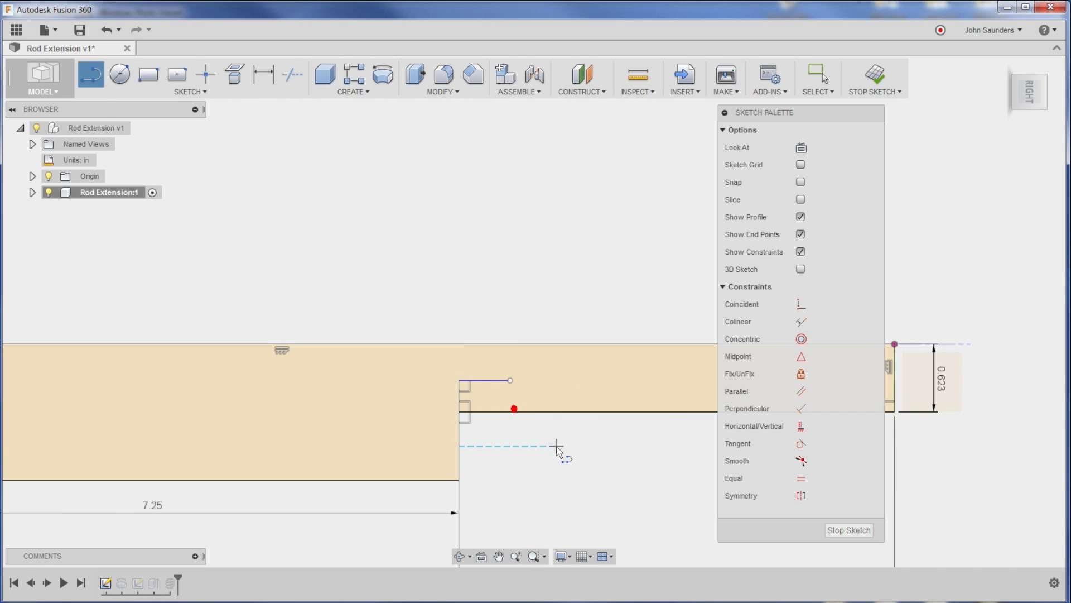
{"action": "left_click", "coordinate": [510, 381]}
{"action": "left_click", "coordinate": [510, 411]}
{"action": "key", "text": "Escape"}
Step: Dimension the relief notch's depth into the thin shaft as 1/16 in
{"action": "key", "text": "d"}
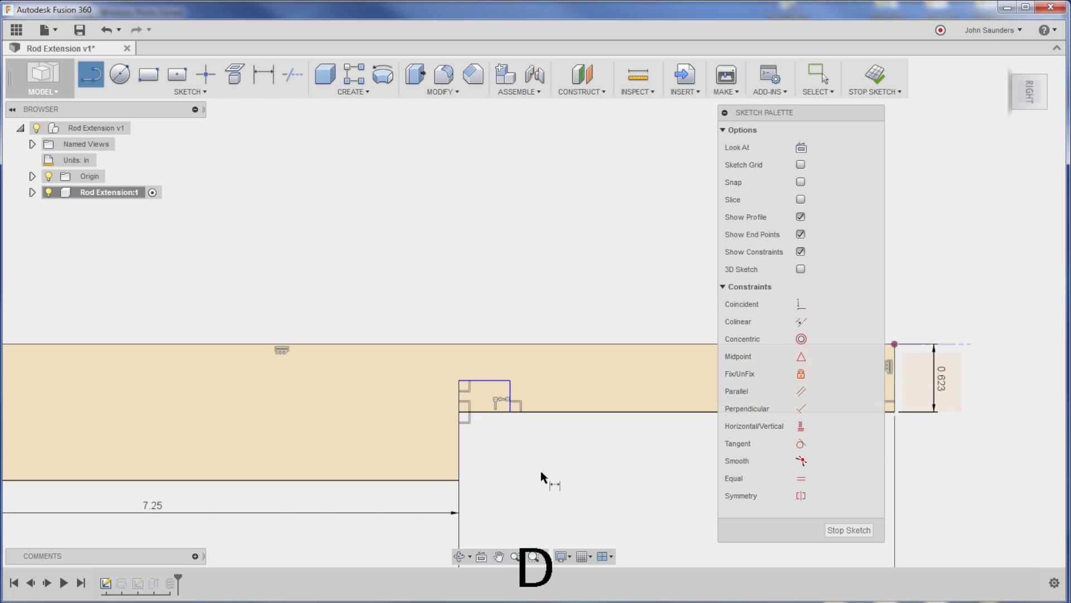
{"action": "scroll", "coordinate": [537, 385], "scroll_direction": "up", "scroll_amount": 3}
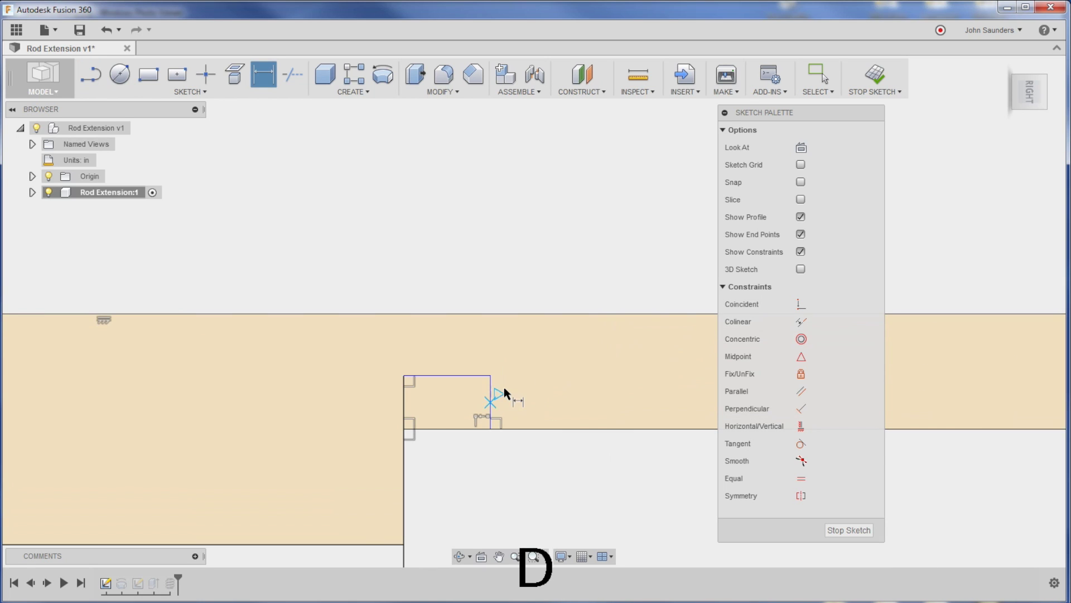
{"action": "left_click", "coordinate": [490, 381]}
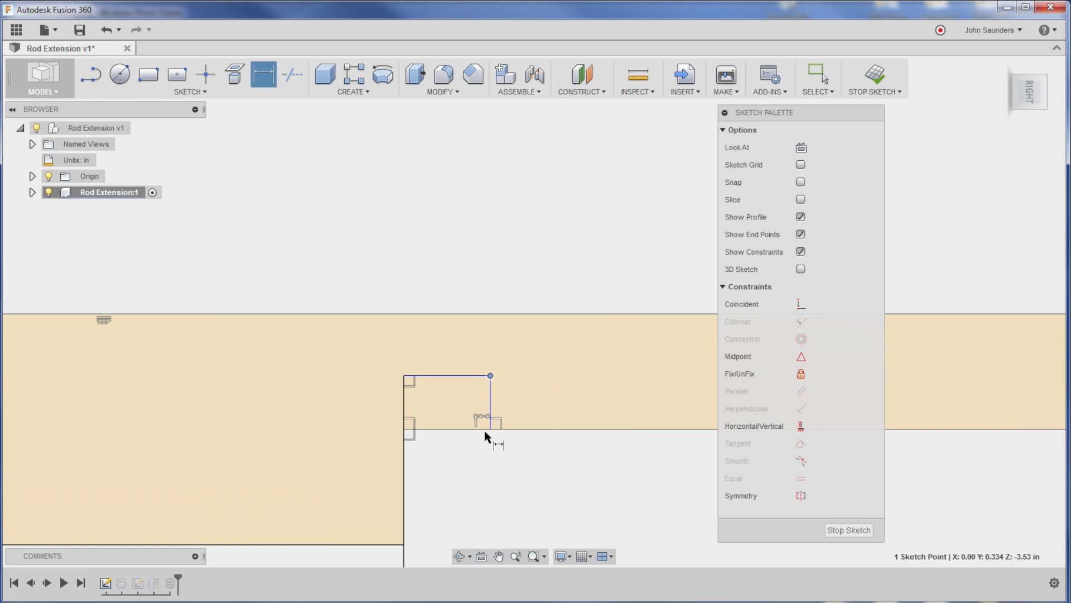
{"action": "key", "text": "Escape"}
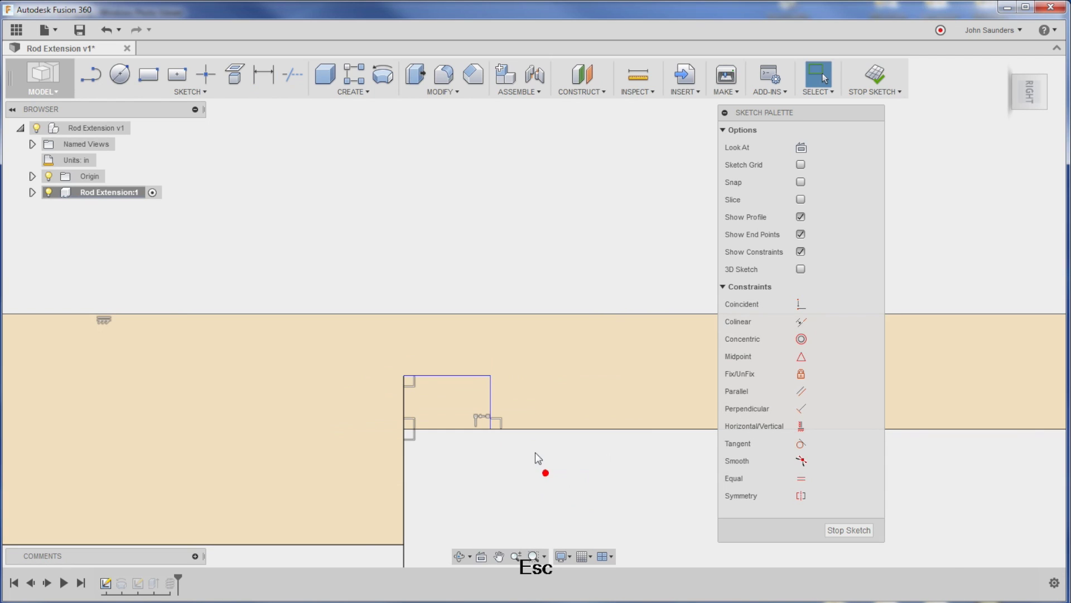
{"action": "key", "text": "d"}
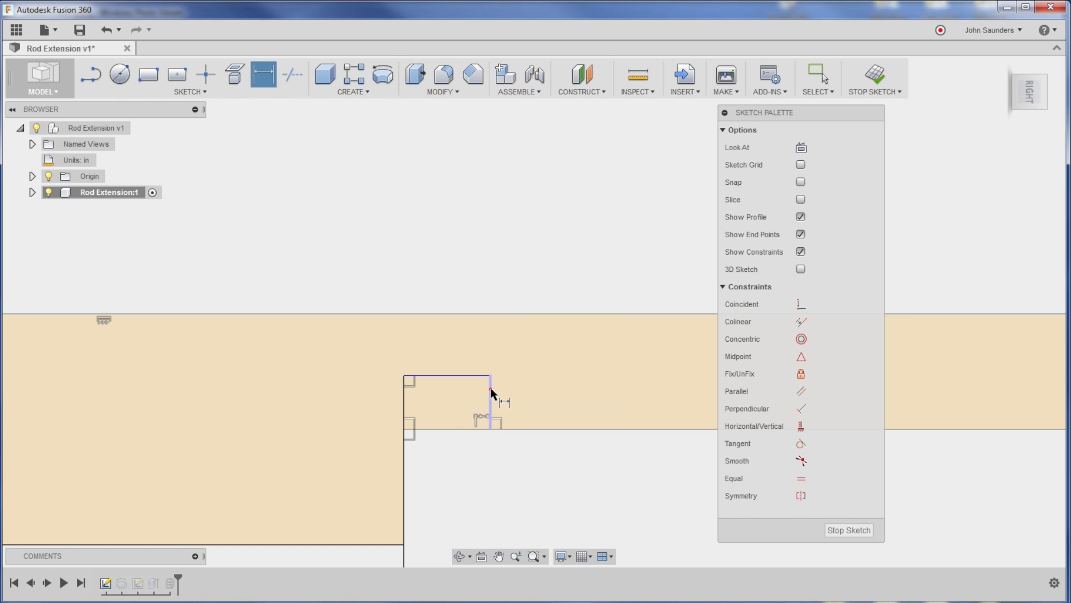
{"action": "left_click", "coordinate": [490, 390]}
{"action": "left_click", "coordinate": [527, 400]}
{"action": "type", "text": "1/16"}
{"action": "key", "text": "Return"}
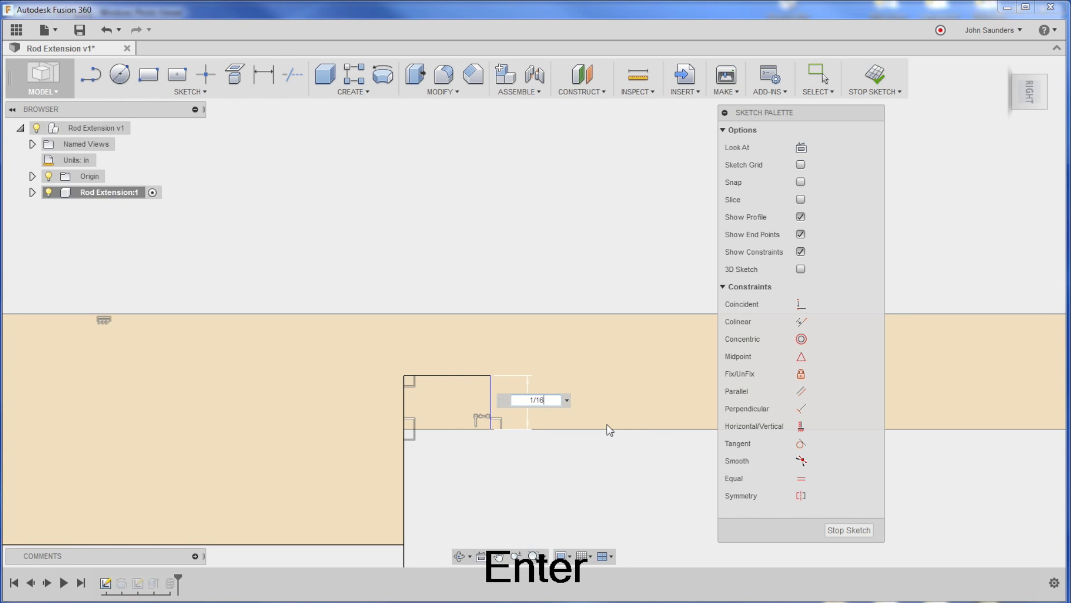
Step: Dimension the relief notch's length along the shaft as 1/16 in
{"action": "scroll", "coordinate": [406, 484], "scroll_direction": "up", "scroll_amount": 2}
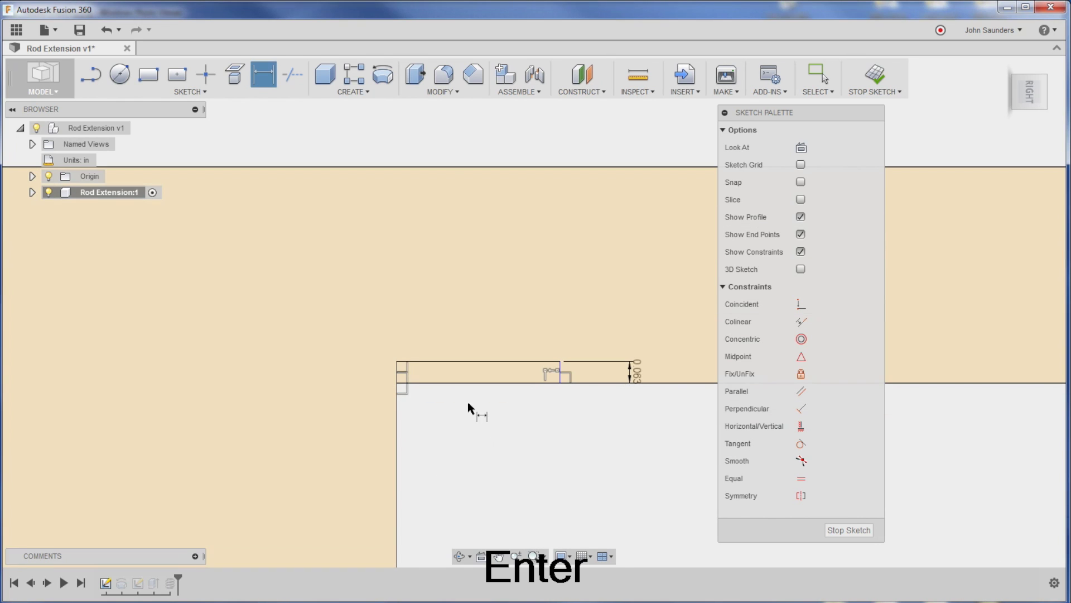
{"action": "left_click", "coordinate": [451, 361]}
{"action": "left_click", "coordinate": [437, 322]}
{"action": "type", "text": "1/16"}
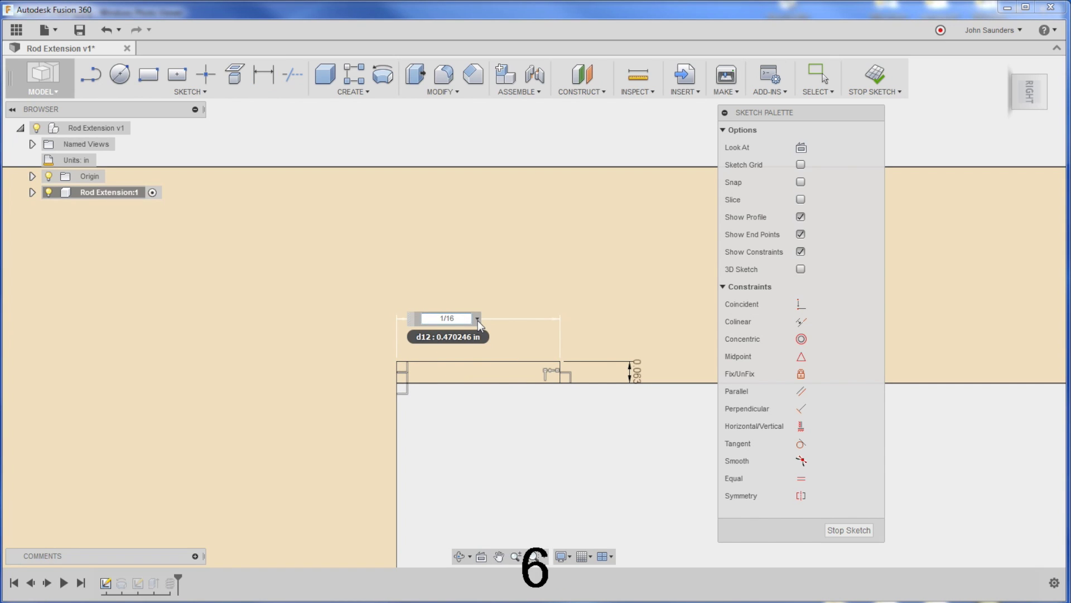
{"action": "key", "text": "Return"}
{"action": "scroll", "coordinate": [477, 319], "scroll_direction": "down", "scroll_amount": 5}
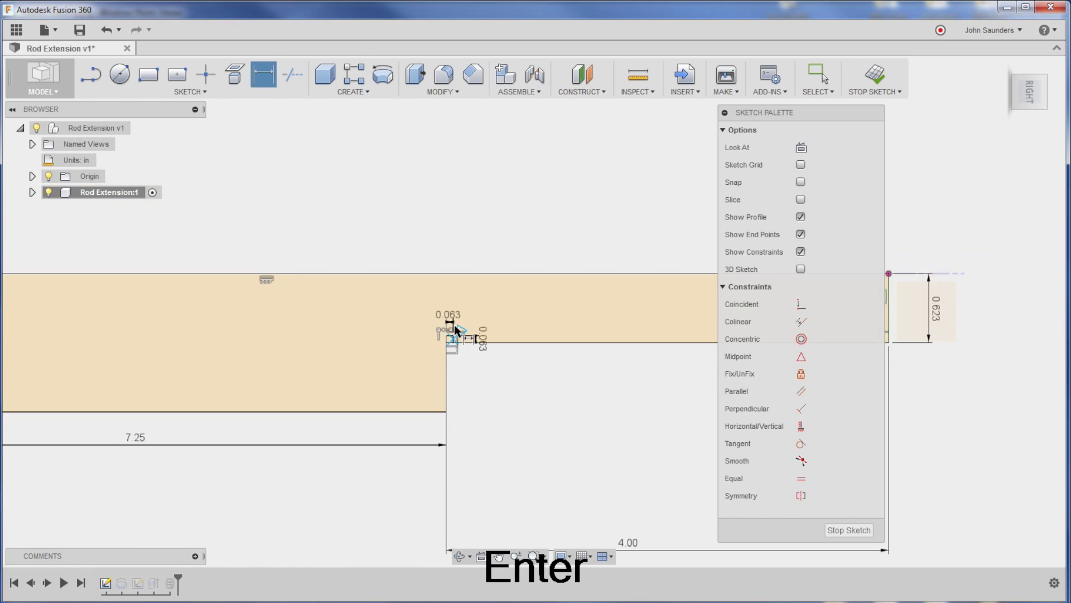
{"action": "scroll", "coordinate": [383, 259], "scroll_direction": "down", "scroll_amount": 2}
{"action": "scroll", "coordinate": [516, 257], "scroll_direction": "up", "scroll_amount": 1}
{"action": "scroll", "coordinate": [530, 270], "scroll_direction": "down", "scroll_amount": 1}
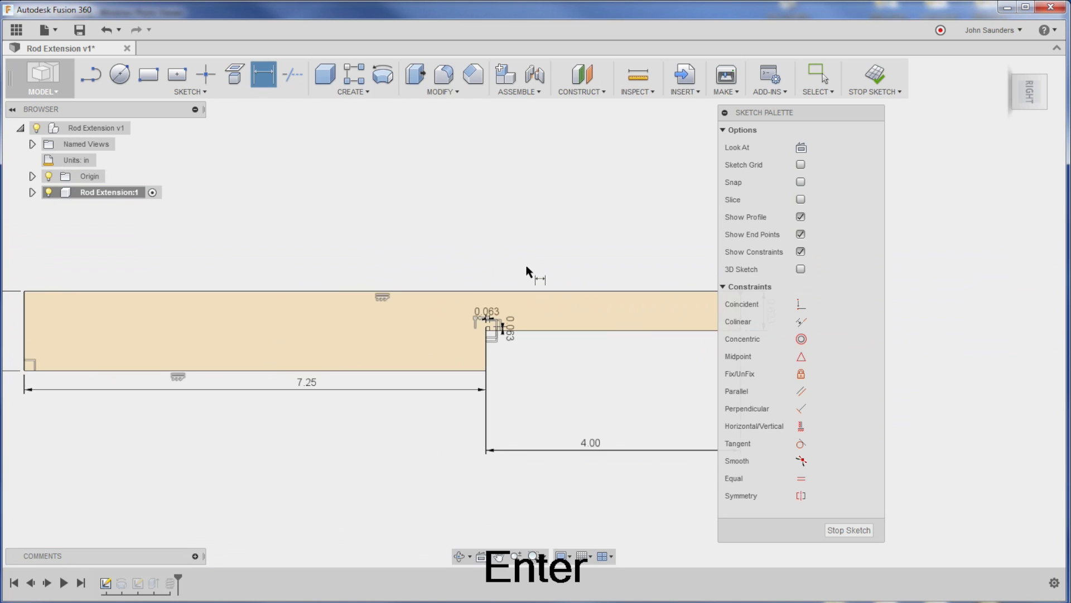
{"action": "scroll", "coordinate": [510, 283], "scroll_direction": "up", "scroll_amount": 2}
{"action": "scroll", "coordinate": [513, 286], "scroll_direction": "down", "scroll_amount": 1}
Step: Switch to Windows Photo Viewer and examine the relief callout in the drawing and the thread relief in the finished part photos
{"action": "key", "text": "alt+Tab"}
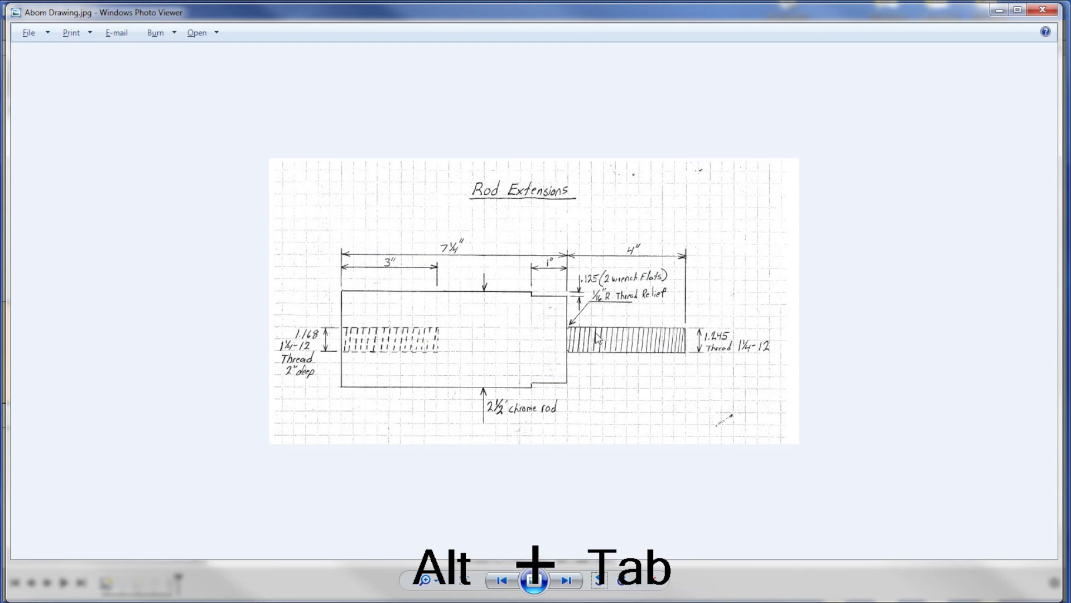
{"action": "left_click", "coordinate": [594, 332]}
{"action": "key", "text": "Right"}
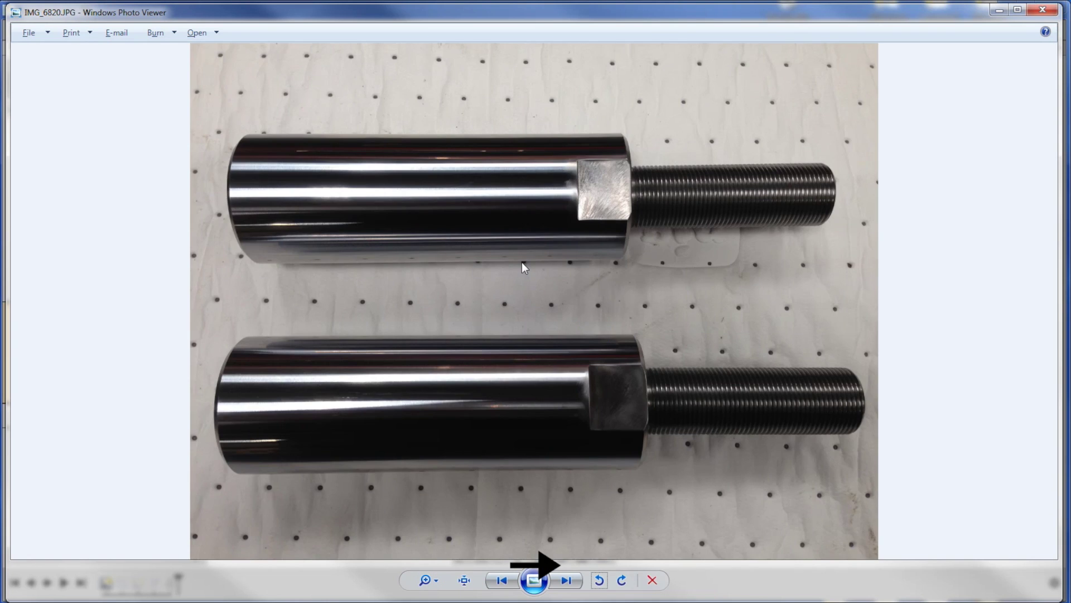
{"action": "key", "text": "Right"}
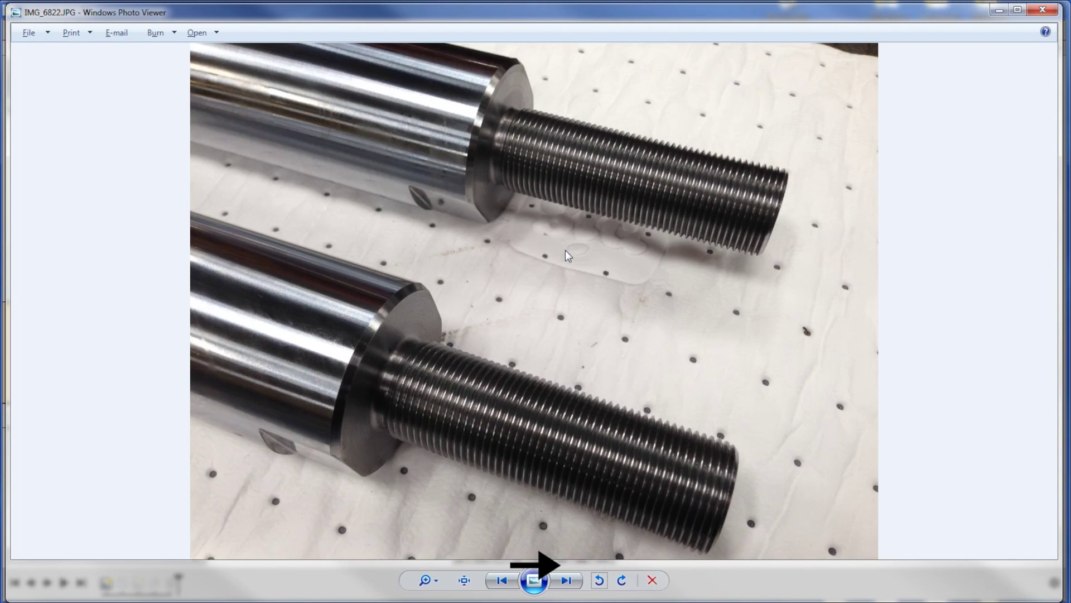
{"action": "key", "text": "Right"}
{"action": "key", "text": "Right"}
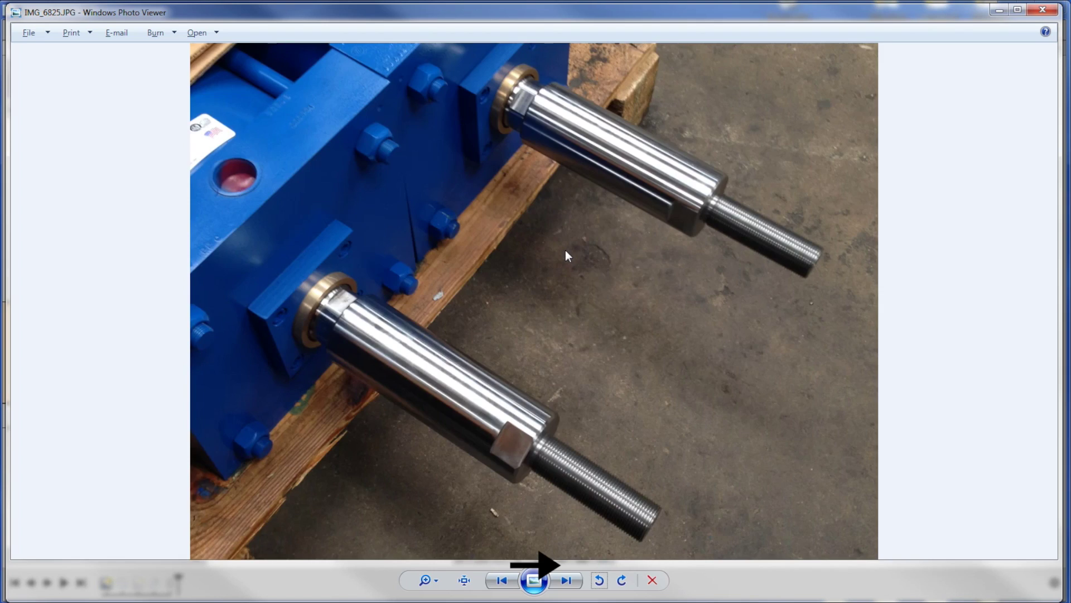
{"action": "key", "text": "Right"}
{"action": "key", "text": "Right"}
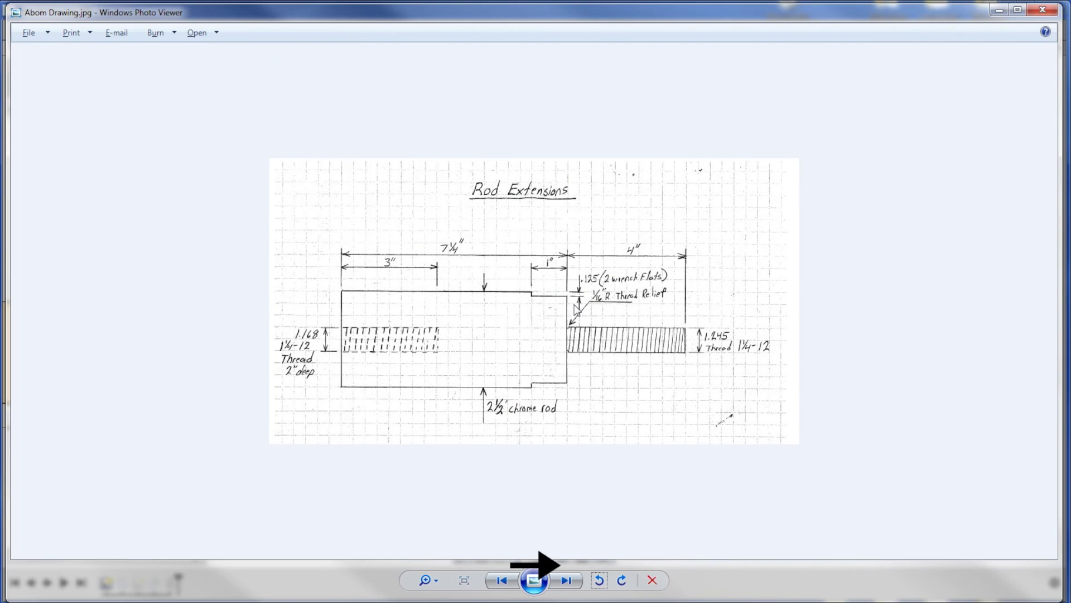
Step: Return to the Fusion 360 sketch and set the relief notch's length along the shaft to 0.125 in
{"action": "key", "text": "alt+Tab"}
{"action": "scroll", "coordinate": [480, 343], "scroll_direction": "up", "scroll_amount": 2}
{"action": "double_click", "coordinate": [482, 332]}
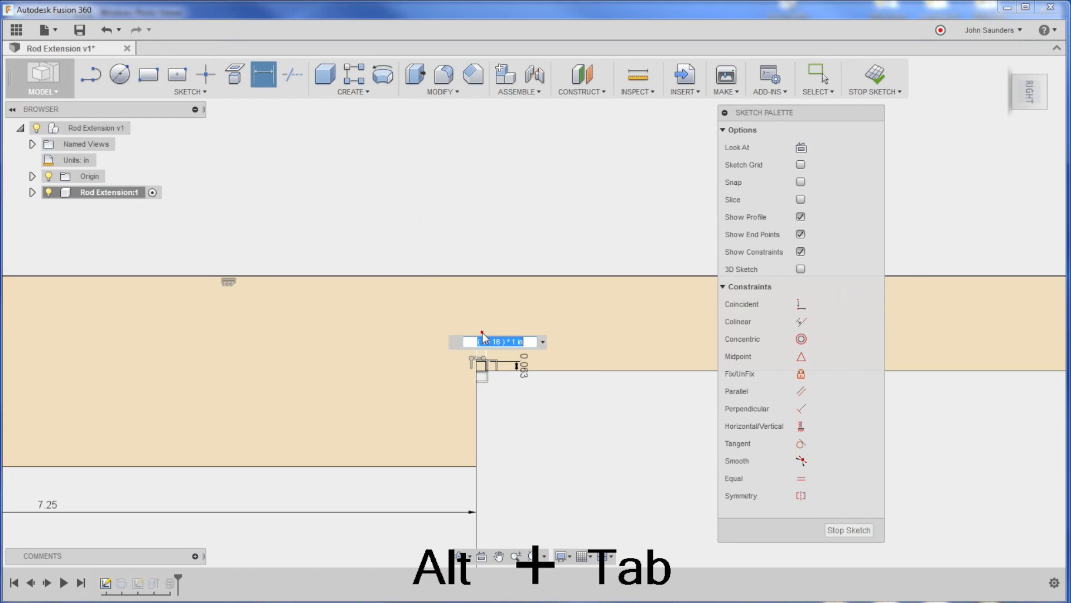
{"action": "key", "text": "Delete"}
{"action": "type", "text": ".125"}
{"action": "key", "text": "Return"}
{"action": "scroll", "coordinate": [505, 391], "scroll_direction": "up", "scroll_amount": 3}
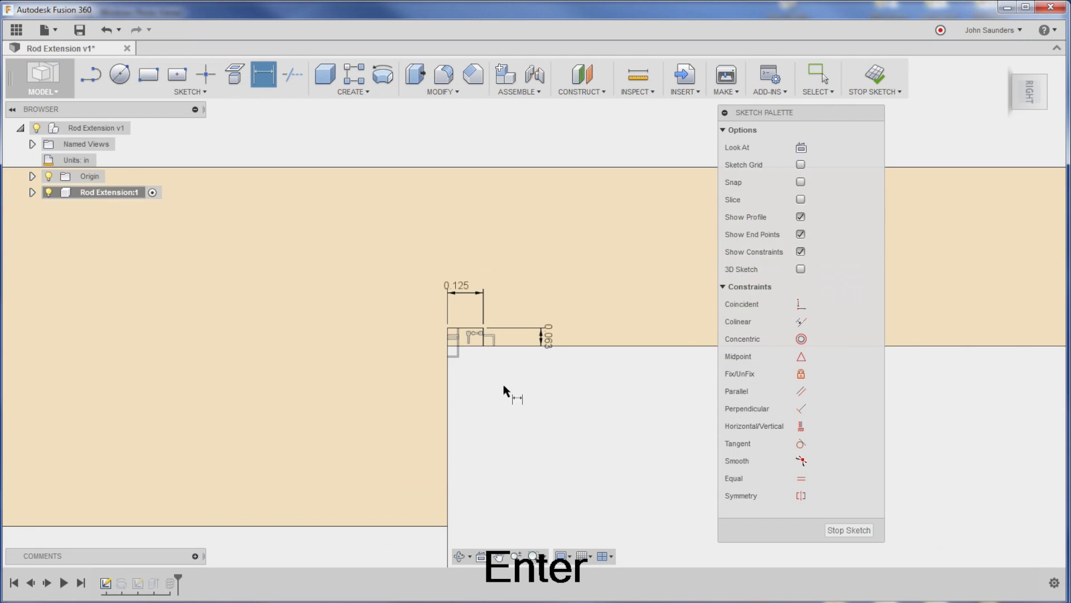
Step: Finish the profile sketch that contains the dimensioned thread relief notch
{"action": "scroll", "coordinate": [505, 390], "scroll_direction": "up", "scroll_amount": 2}
{"action": "scroll", "coordinate": [491, 360], "scroll_direction": "down", "scroll_amount": 5}
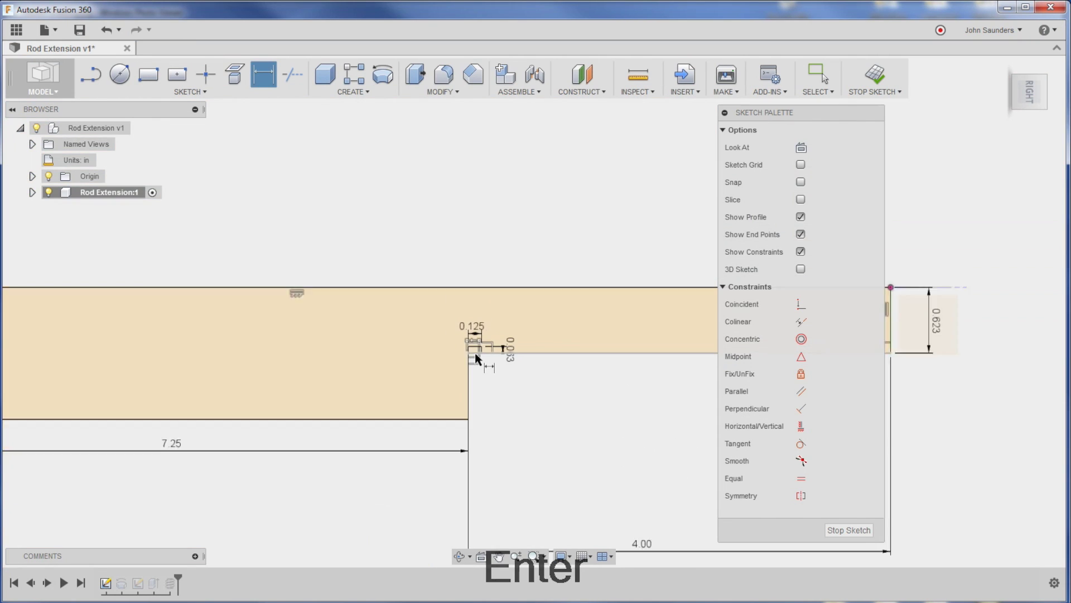
{"action": "left_click", "coordinate": [876, 75]}
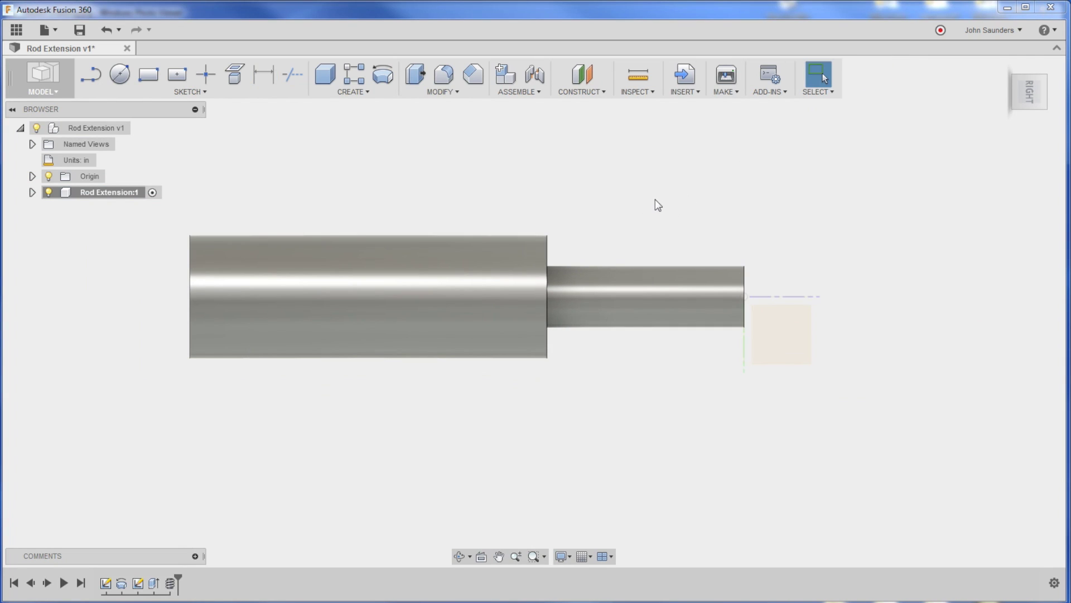
{"action": "right_click", "coordinate": [122, 584]}
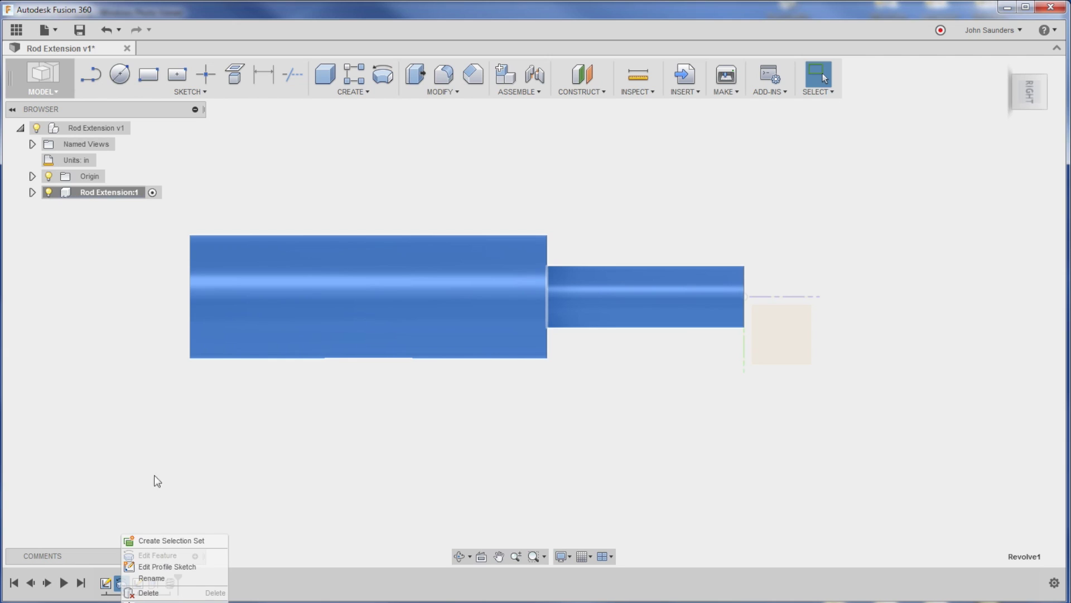
{"action": "left_click", "coordinate": [143, 407]}
{"action": "left_click", "coordinate": [119, 391]}
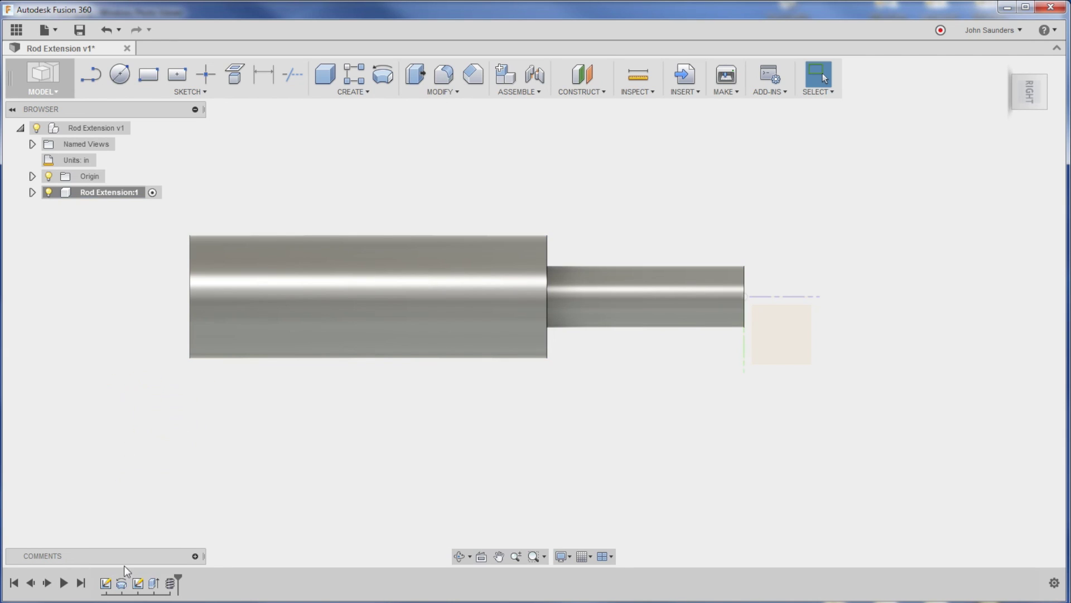
Step: Edit the revolve feature, clearing its profiles and reselecting only the main rod profile so the relief notch is left out
{"action": "right_click", "coordinate": [122, 584]}
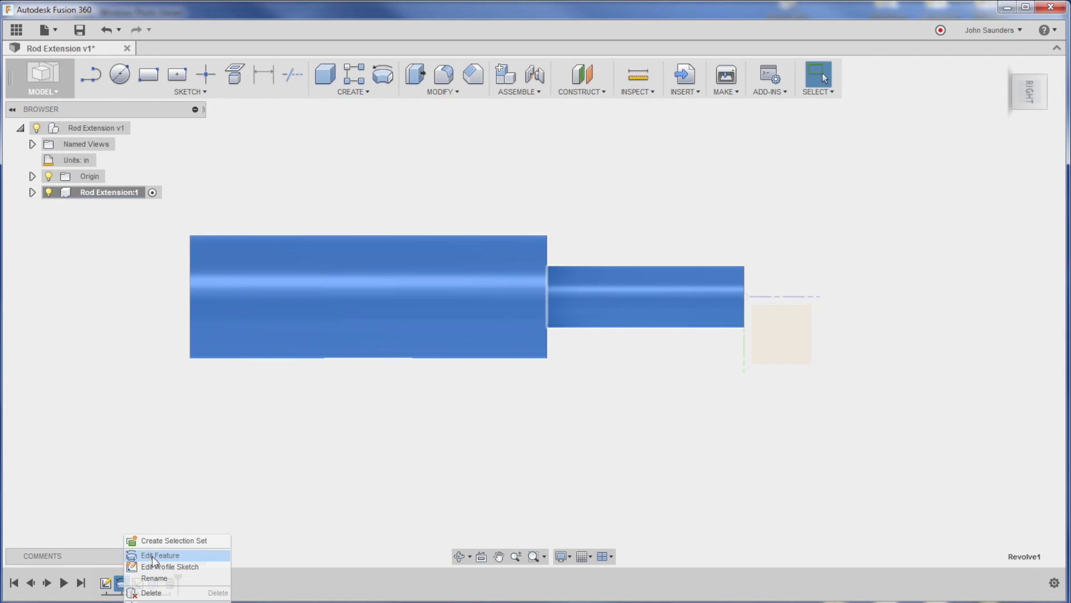
{"action": "left_click", "coordinate": [160, 556]}
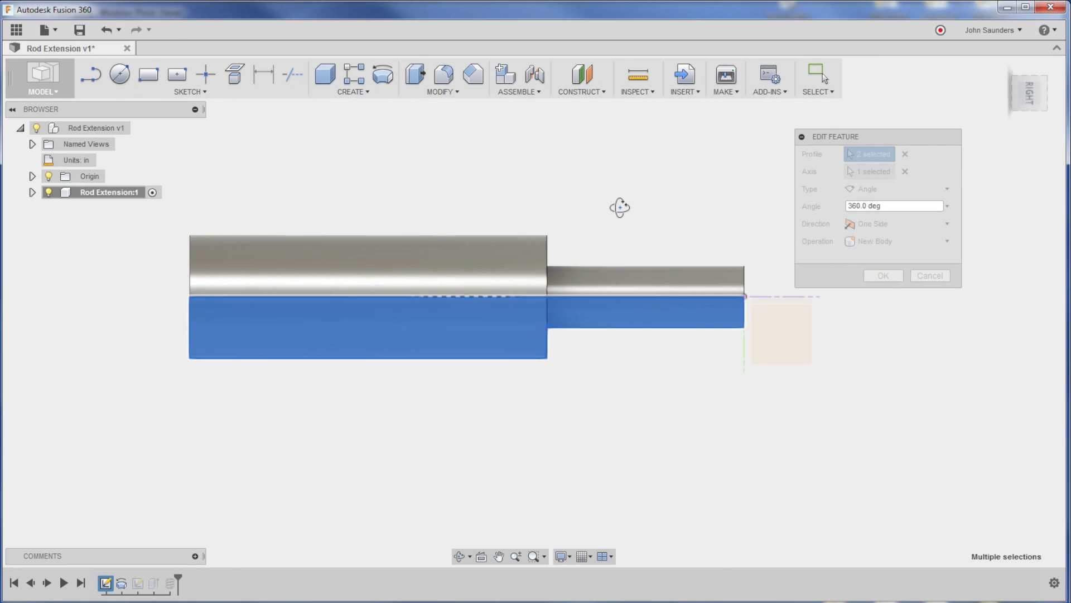
{"action": "mouse_move", "coordinate": [619, 206]}
{"action": "middle_mouse_down", "text": "shift"}
{"action": "mouse_move", "coordinate": [610, 266]}
{"action": "mouse_move", "coordinate": [625, 224]}
{"action": "middle_mouse_up", "text": "shift"}
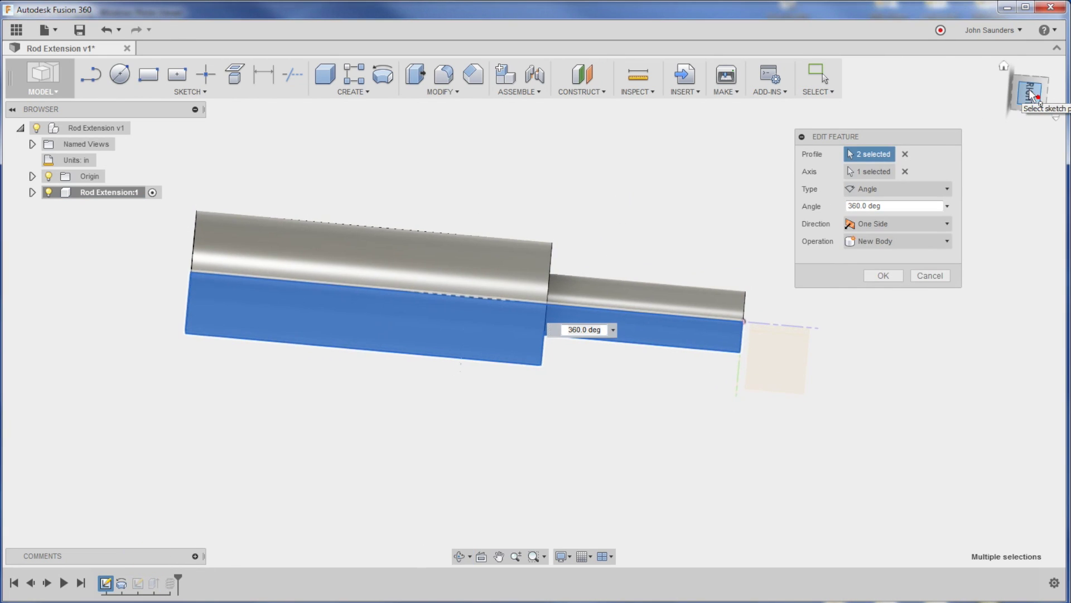
{"action": "left_click", "coordinate": [1016, 98]}
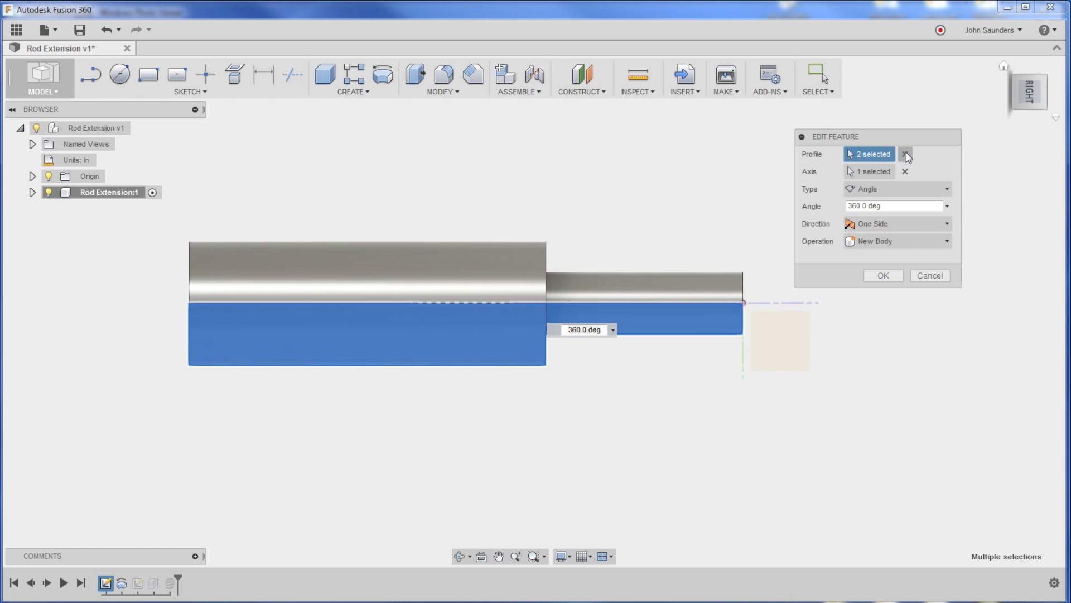
{"action": "left_click", "coordinate": [905, 155]}
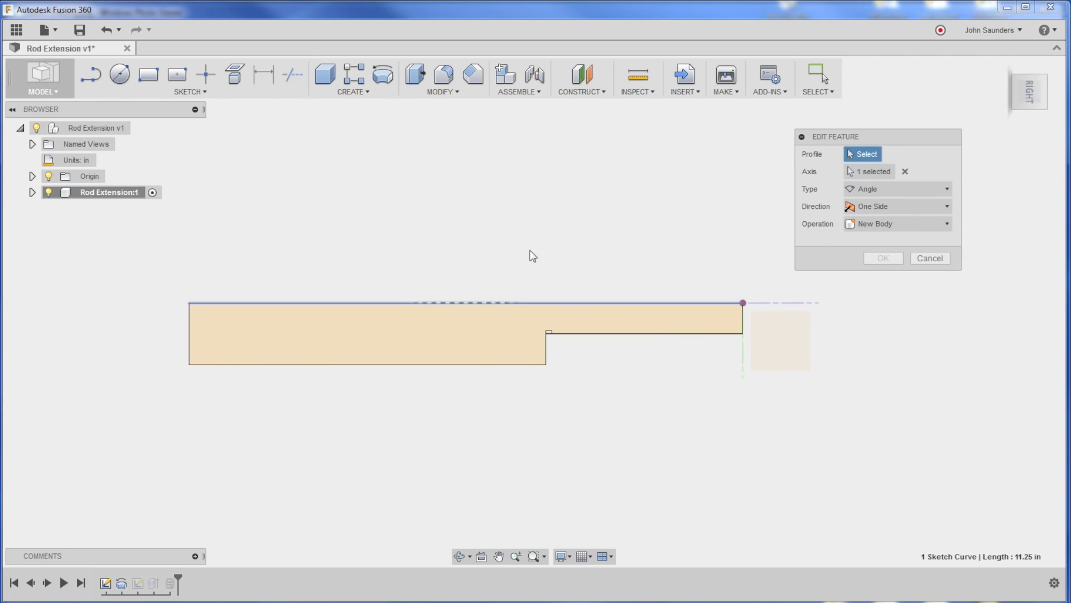
{"action": "scroll", "coordinate": [533, 254], "scroll_direction": "up", "scroll_amount": 3}
{"action": "left_click", "coordinate": [584, 398]}
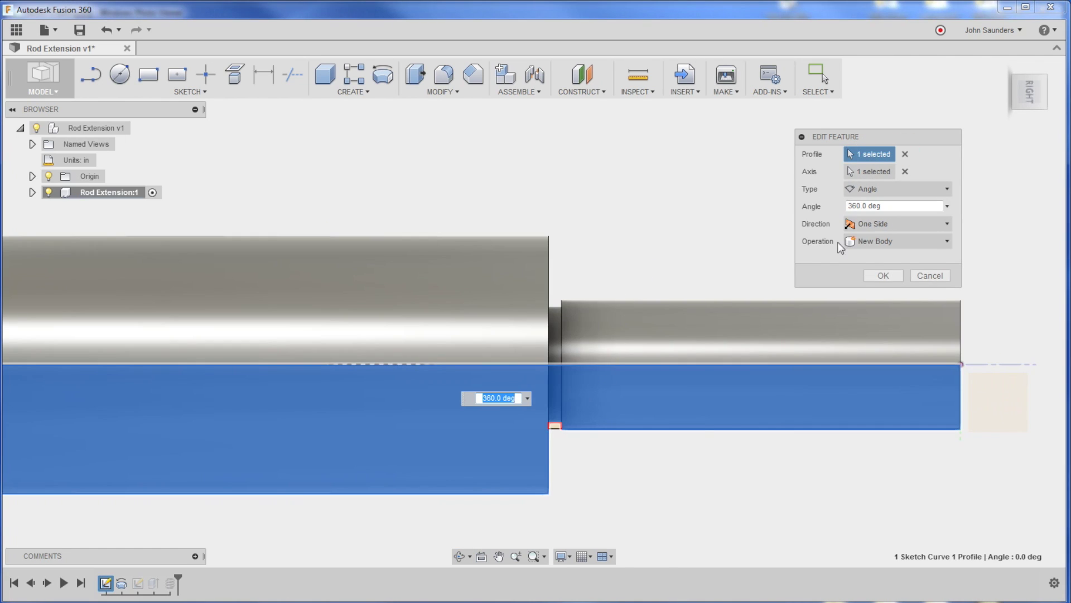
{"action": "left_click", "coordinate": [883, 276]}
{"action": "scroll", "coordinate": [669, 232], "scroll_direction": "down", "scroll_amount": 4}
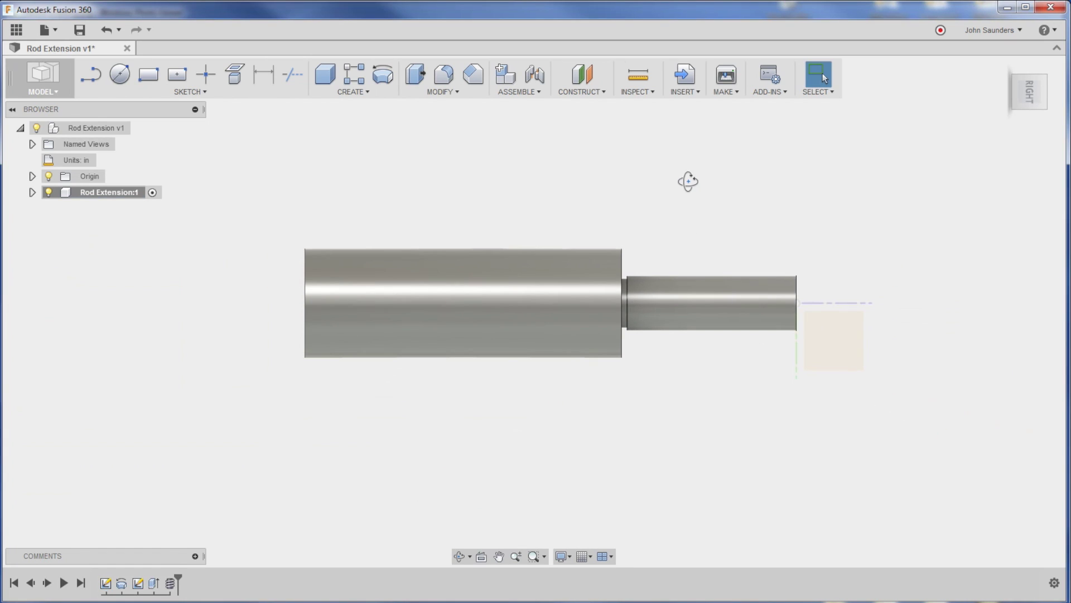
Step: Check the shaft's thread callout in Windows Photo Viewer, and add a full-length modeled 1 1/4-12 UNF thread to the thin shaft in Fusion 360
{"action": "middle_click_drag", "start_coordinate": [686, 182], "coordinate": [605, 210], "text": "shift"}
{"action": "key", "text": "alt+Tab"}
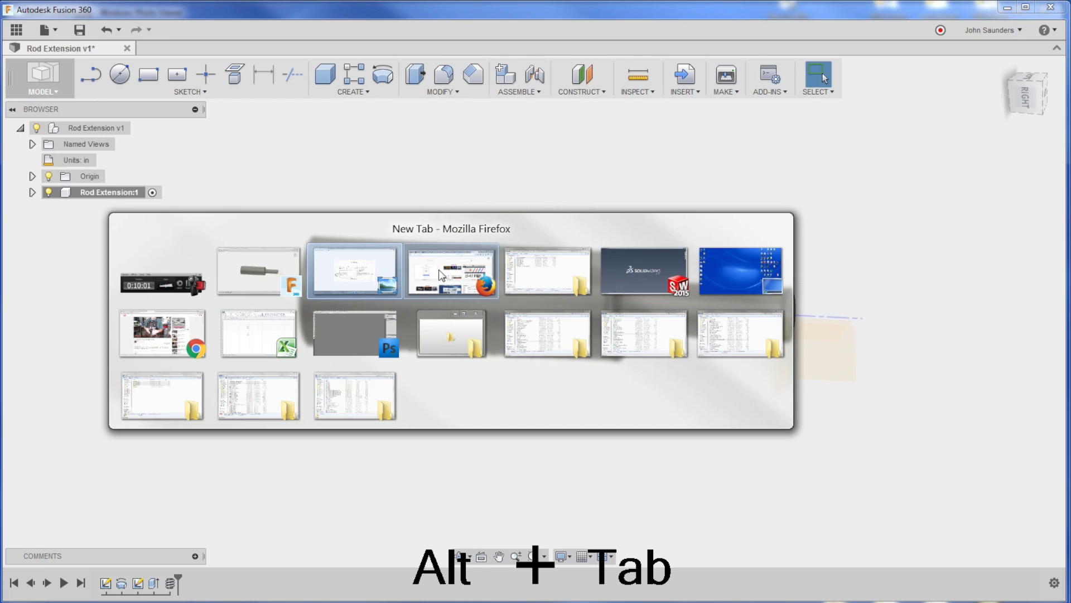
{"action": "left_click", "coordinate": [375, 274]}
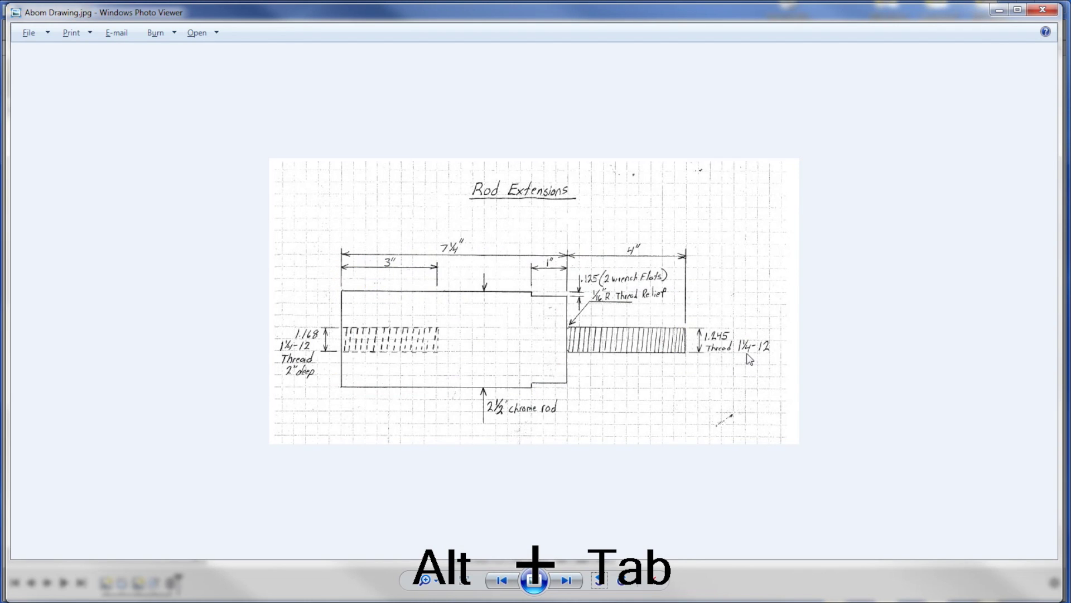
{"action": "key", "text": "alt+Tab"}
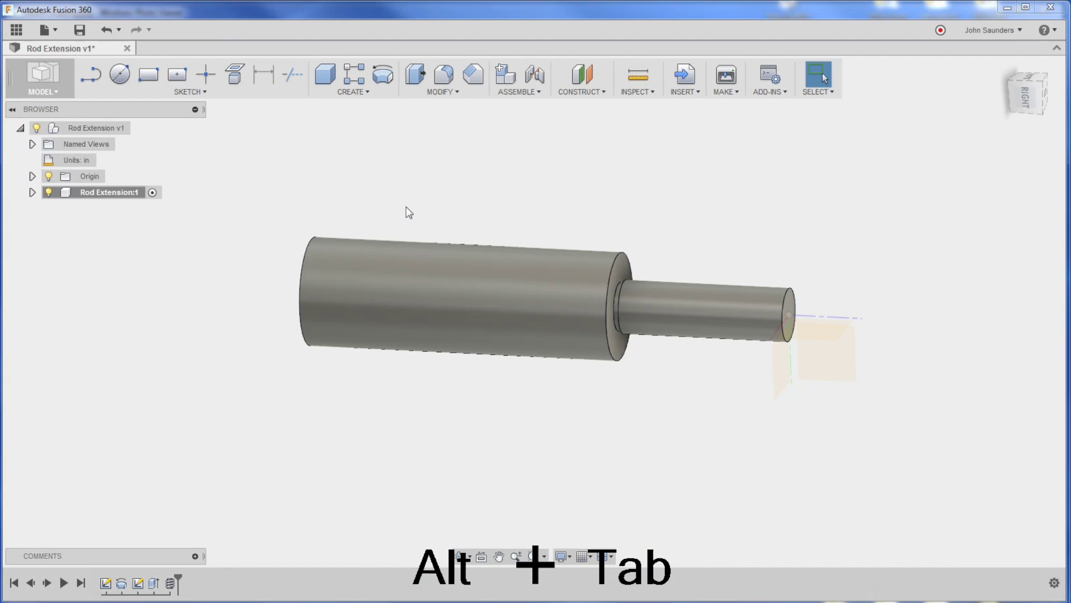
{"action": "left_click", "coordinate": [330, 93]}
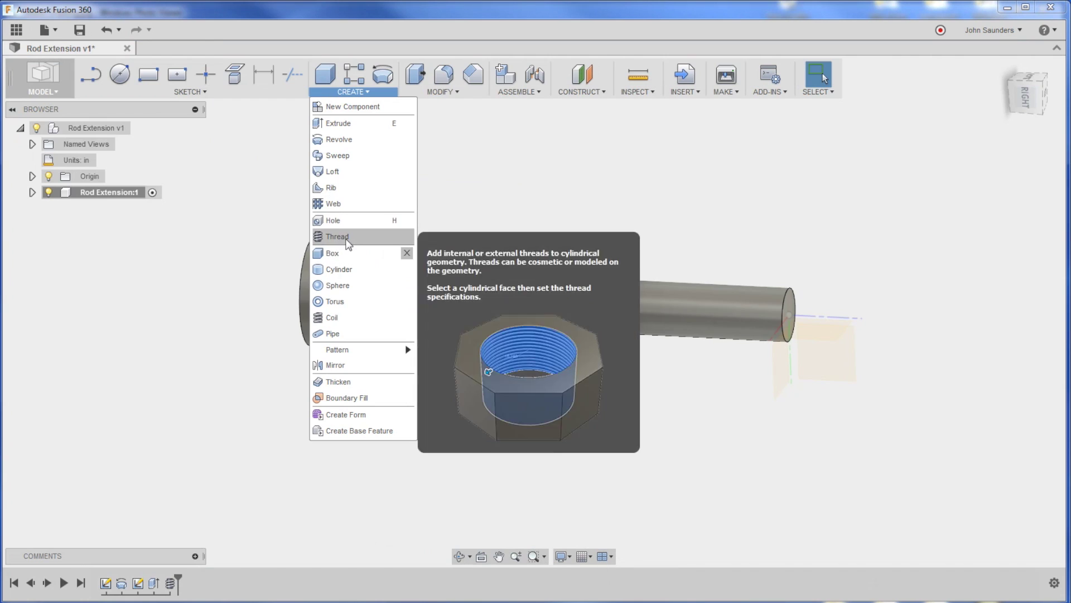
{"action": "left_click", "coordinate": [337, 236]}
{"action": "left_click", "coordinate": [721, 309]}
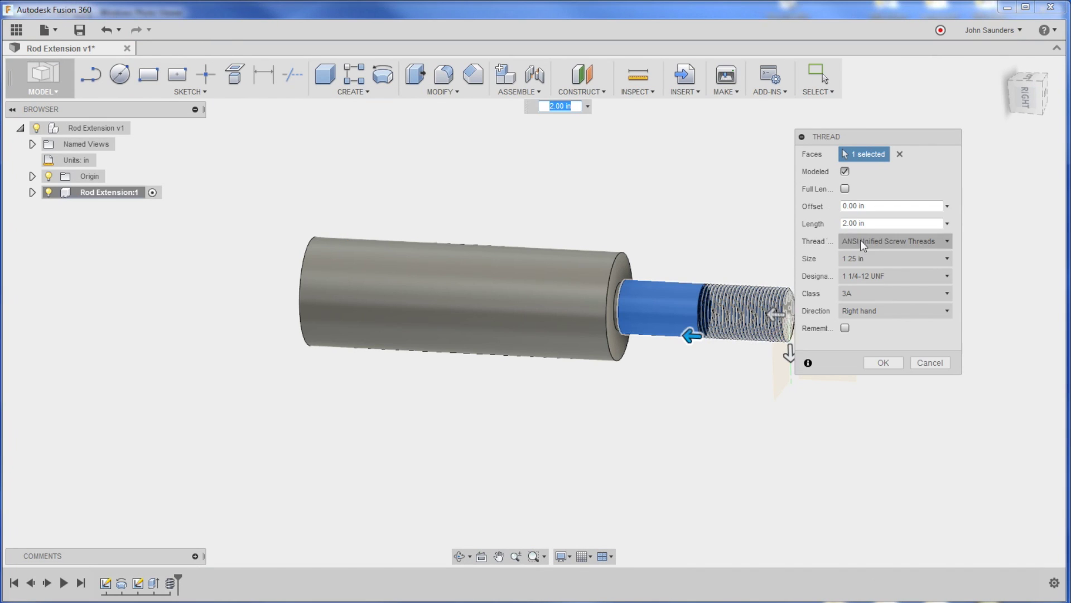
{"action": "left_click", "coordinate": [844, 189]}
{"action": "left_click", "coordinate": [883, 328]}
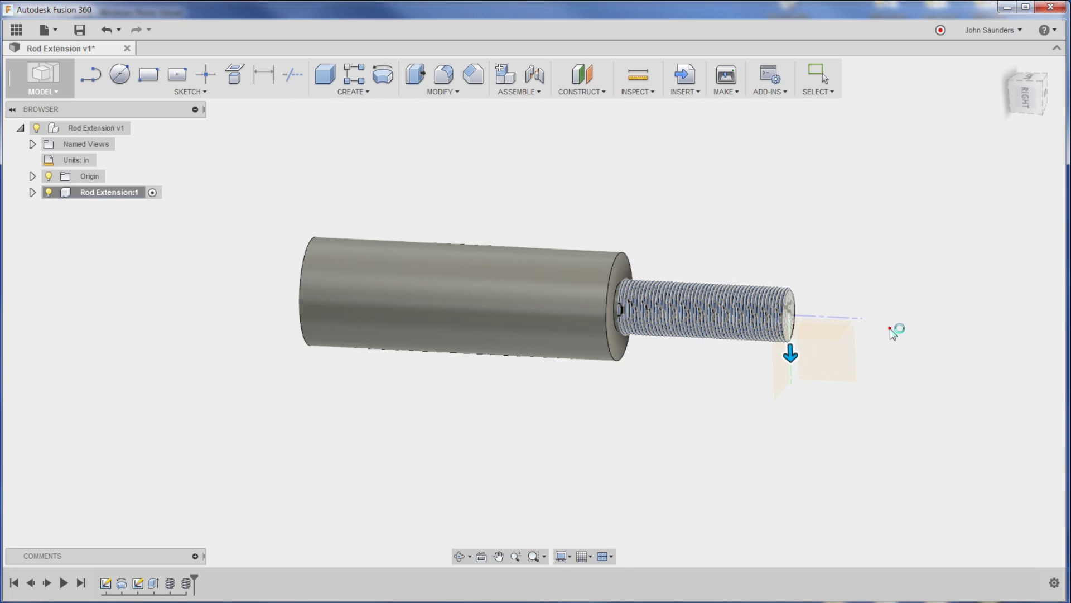
Step: Review the drawing in Windows Photo Viewer, and in Fusion 360 chamfer both outer end edges of the large cylinder with an equal distance of 0.02 in
{"action": "left_click", "coordinate": [1020, 95]}
{"action": "key", "text": "alt+Tab"}
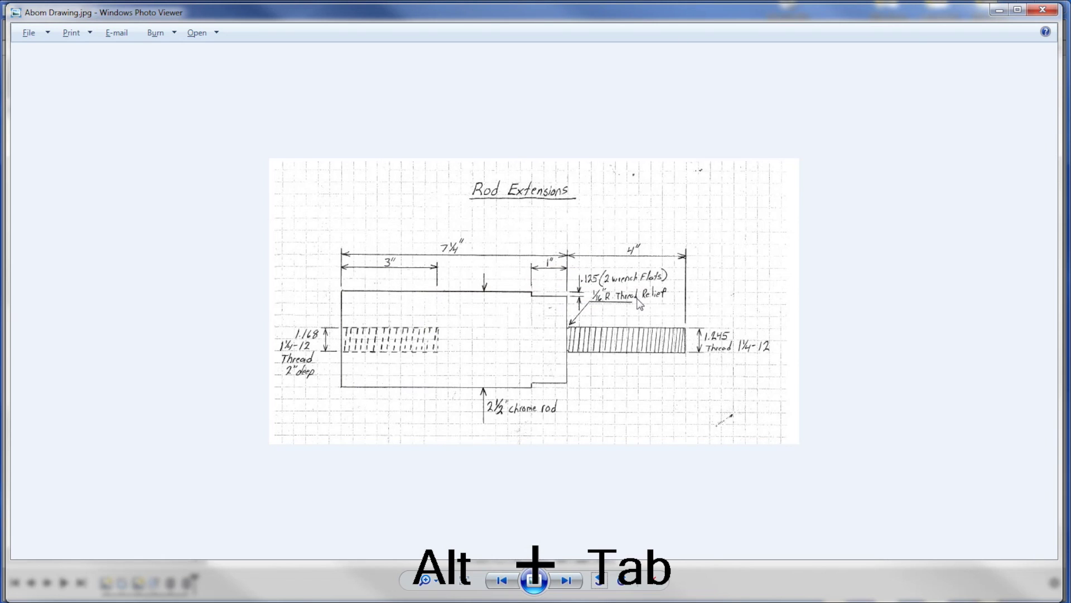
{"action": "key", "text": "alt+Tab"}
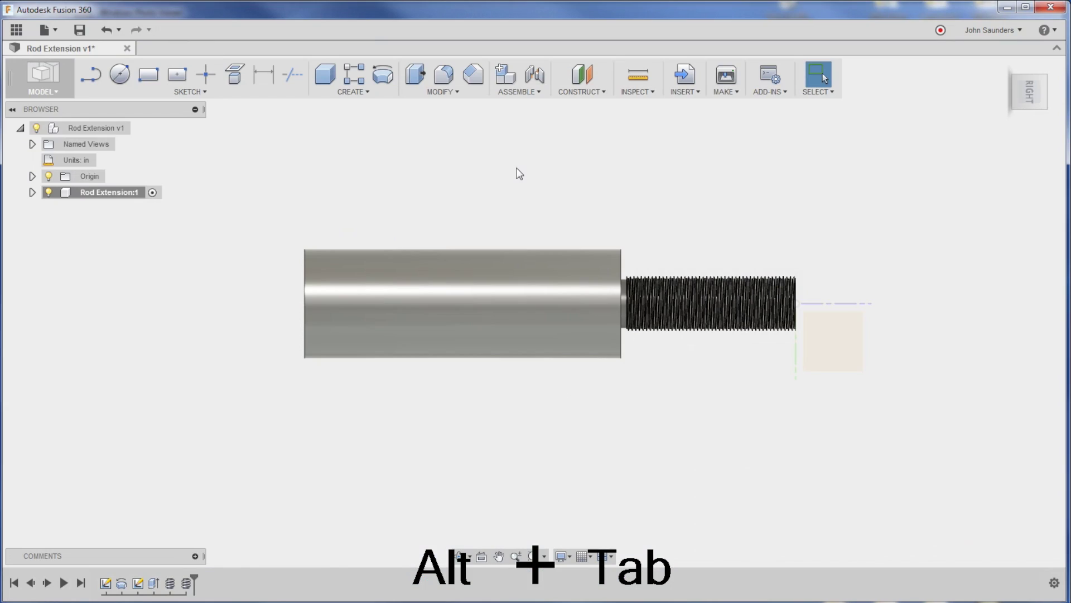
{"action": "left_click", "coordinate": [371, 92]}
{"action": "left_click", "coordinate": [440, 92]}
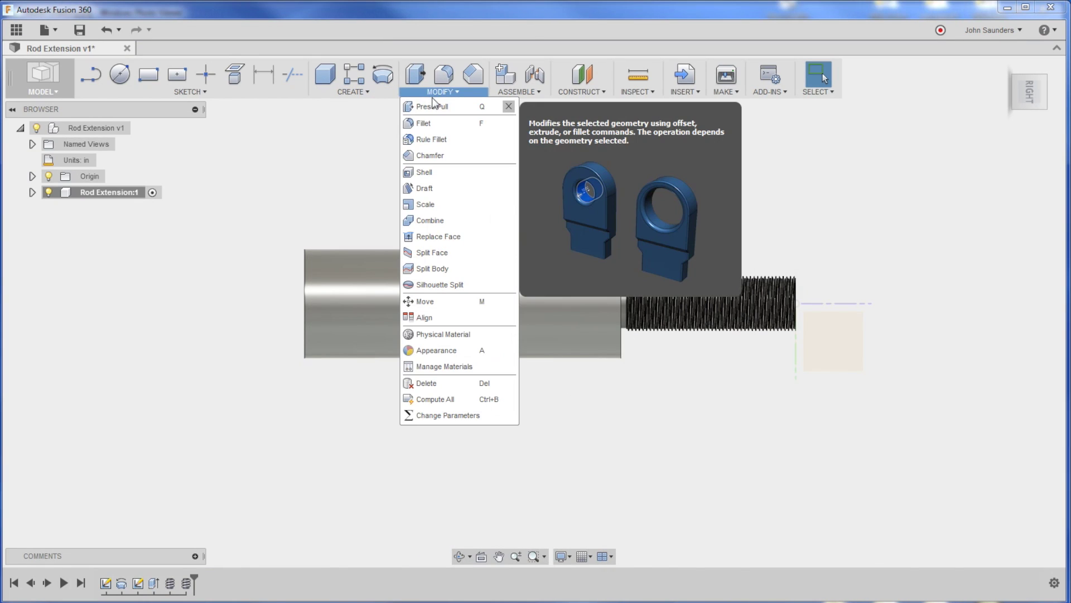
{"action": "left_click", "coordinate": [468, 168]}
{"action": "left_click", "coordinate": [621, 262]}
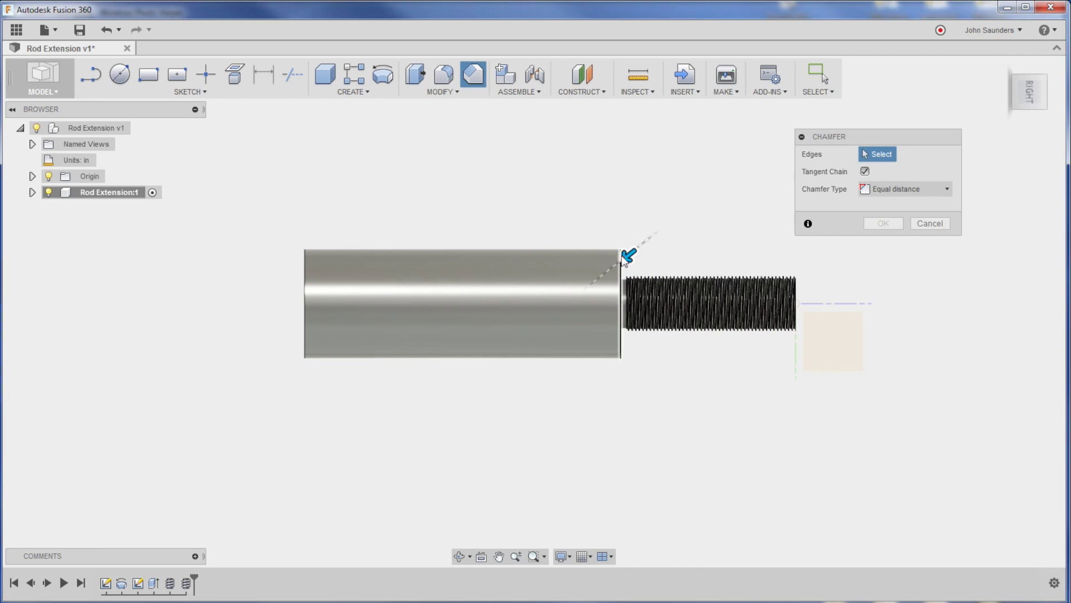
{"action": "left_click", "coordinate": [305, 255]}
{"action": "type", "text": ".02"}
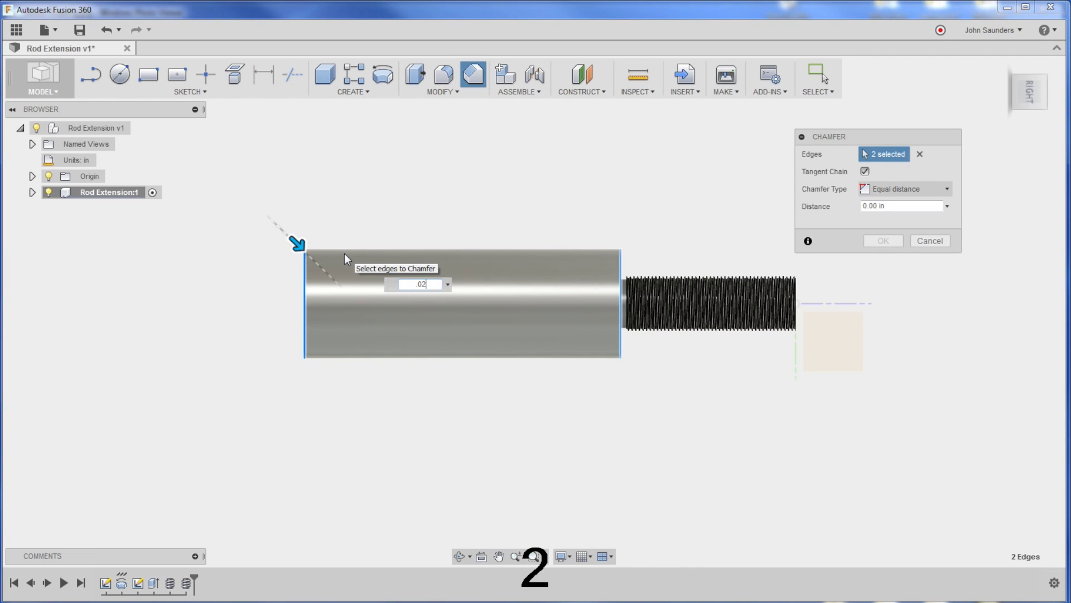
{"action": "key", "text": "Return"}
{"action": "scroll", "coordinate": [340, 250], "scroll_direction": "up", "scroll_amount": 5}
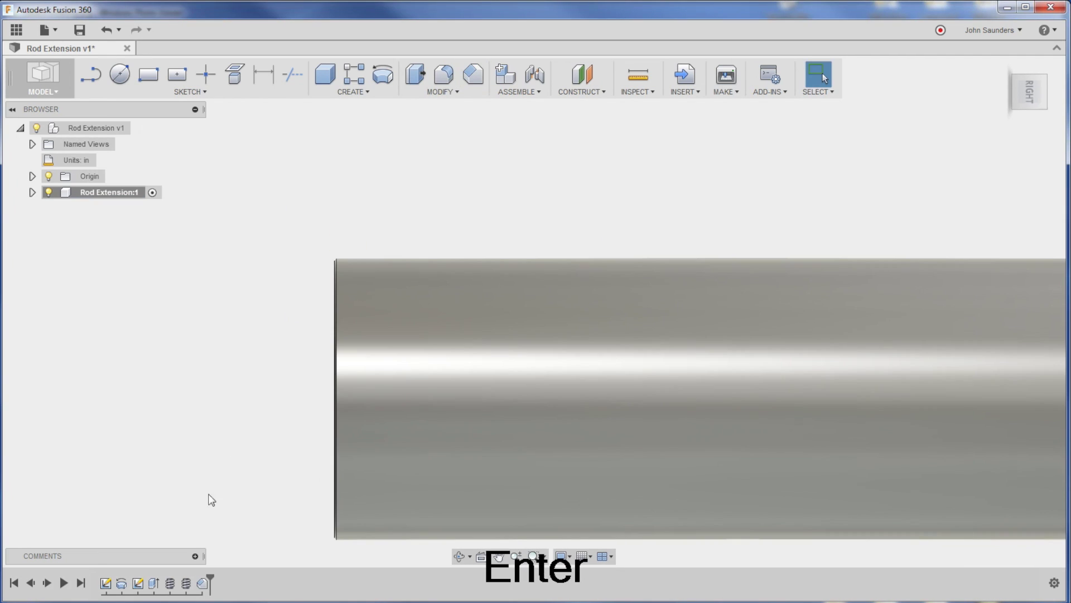
Step: Edit the chamfer on the large cylinder's end edges and set its distance to 0.05 in
{"action": "right_click", "coordinate": [203, 583]}
{"action": "left_click", "coordinate": [186, 494]}
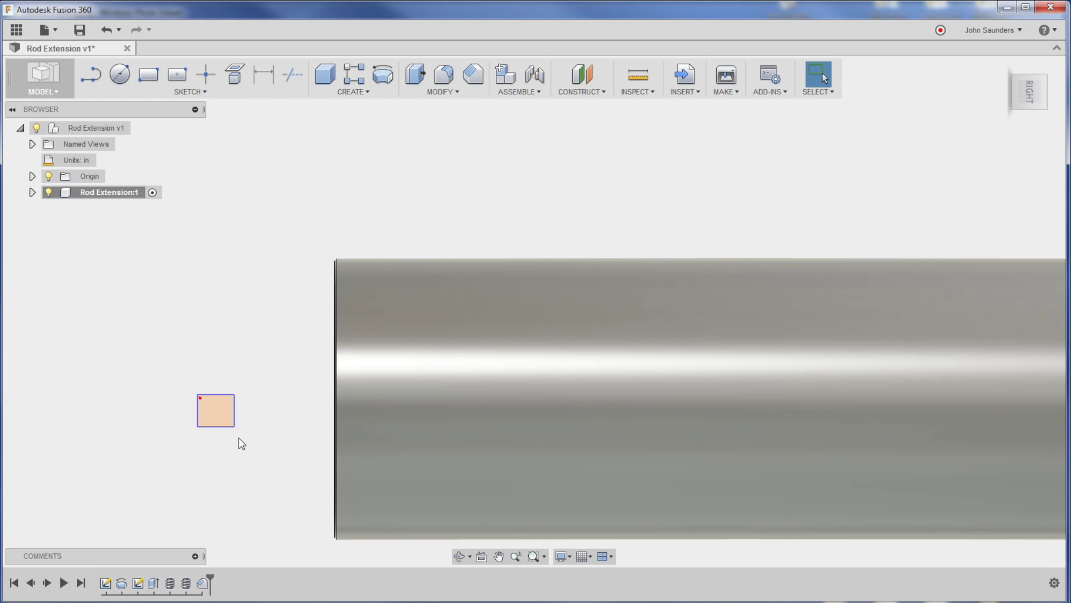
{"action": "left_click", "coordinate": [202, 584]}
{"action": "right_click", "coordinate": [202, 583]}
{"action": "left_click", "coordinate": [223, 562]}
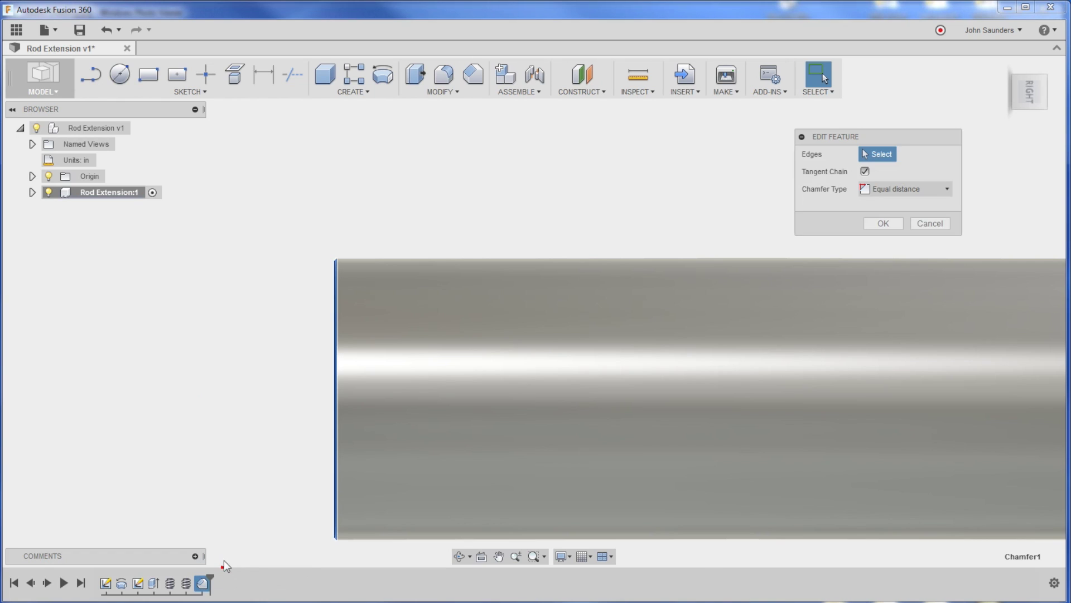
{"action": "type", "text": "0.05"}
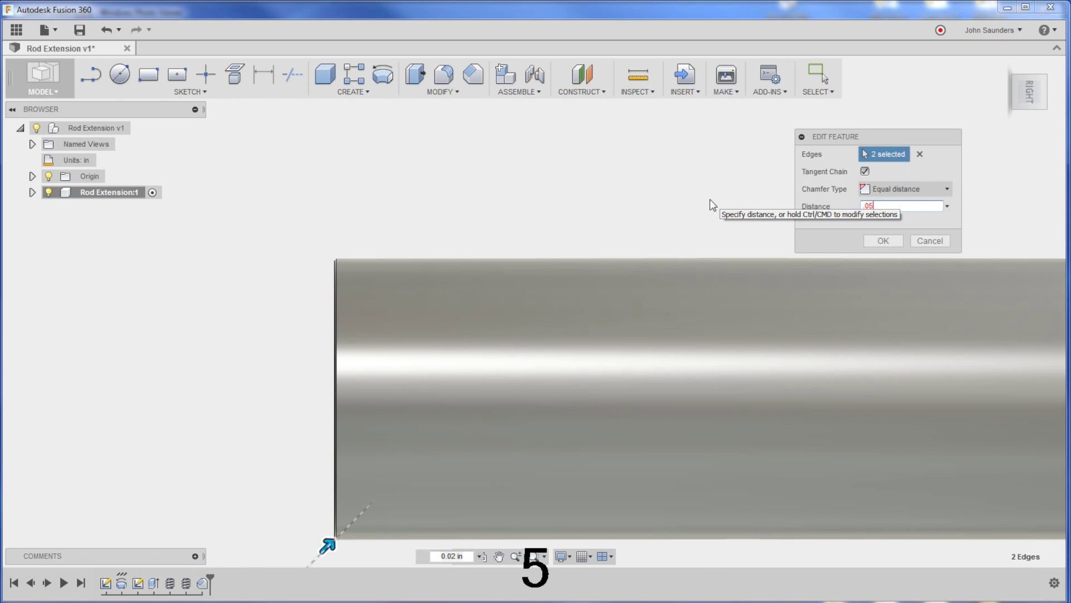
{"action": "key", "text": "ctrl+a"}
{"action": "type", "text": ".05"}
{"action": "key", "text": "ctrl+a"}
{"action": "key", "text": "Delete"}
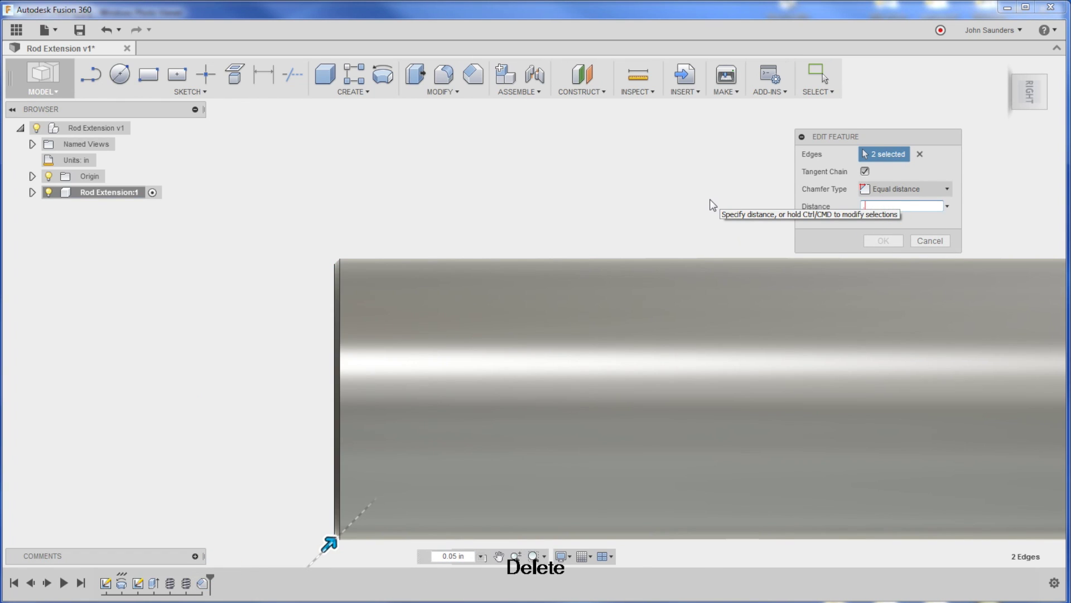
{"action": "key", "text": "Return"}
{"action": "scroll", "coordinate": [697, 209], "scroll_direction": "down", "scroll_amount": 5}
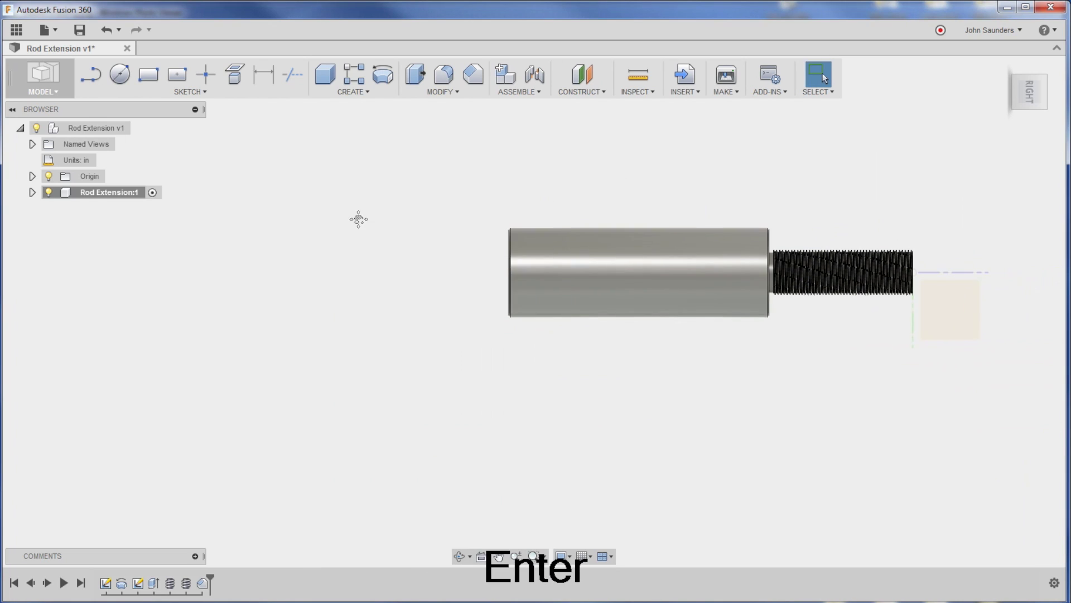
Step: Check the wrench flats in Windows Photo Viewer, and in Fusion 360 sketch a rectangle on the shoulder face, wider than the rod and overlapping its upper edge
{"action": "key", "text": "alt+Tab"}
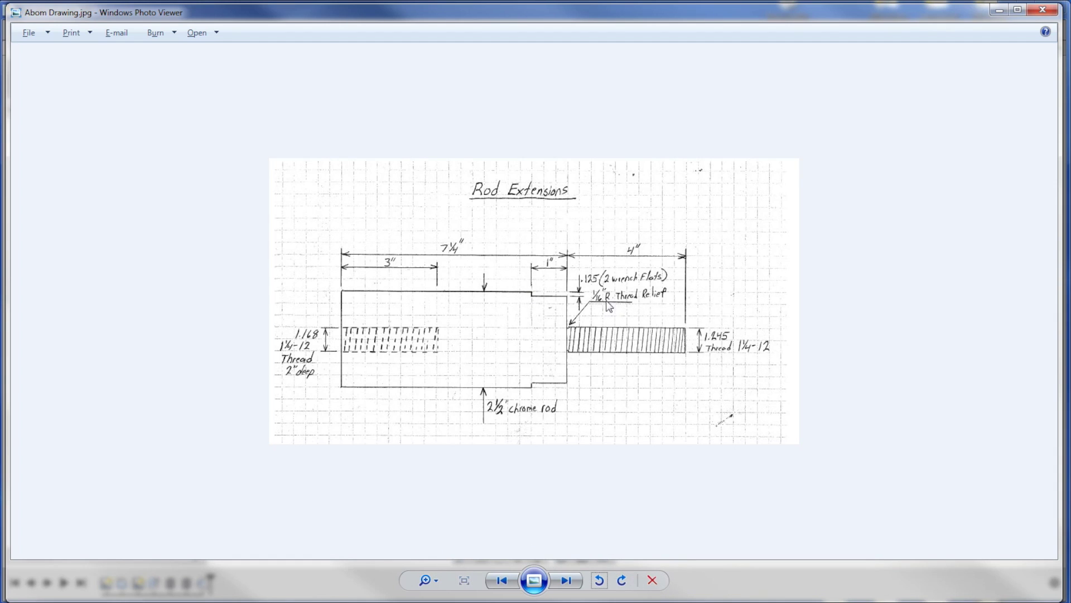
{"action": "key", "text": "alt+Tab"}
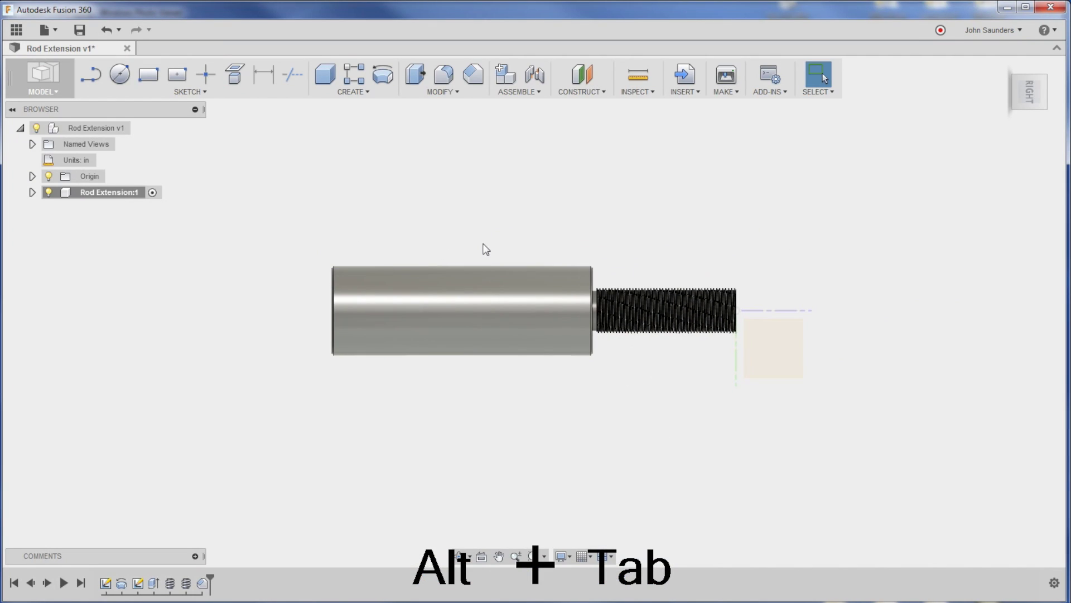
{"action": "middle_click_drag", "start_coordinate": [522, 220], "coordinate": [461, 227], "text": "shift"}
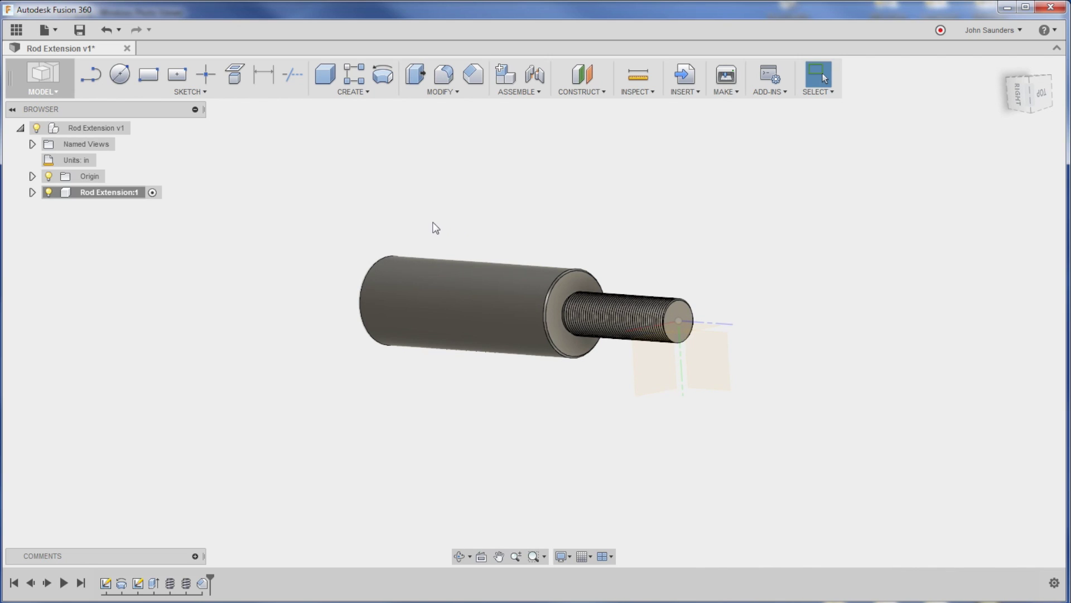
{"action": "left_click", "coordinate": [580, 278]}
{"action": "left_click", "coordinate": [612, 210]}
{"action": "key", "text": "r"}
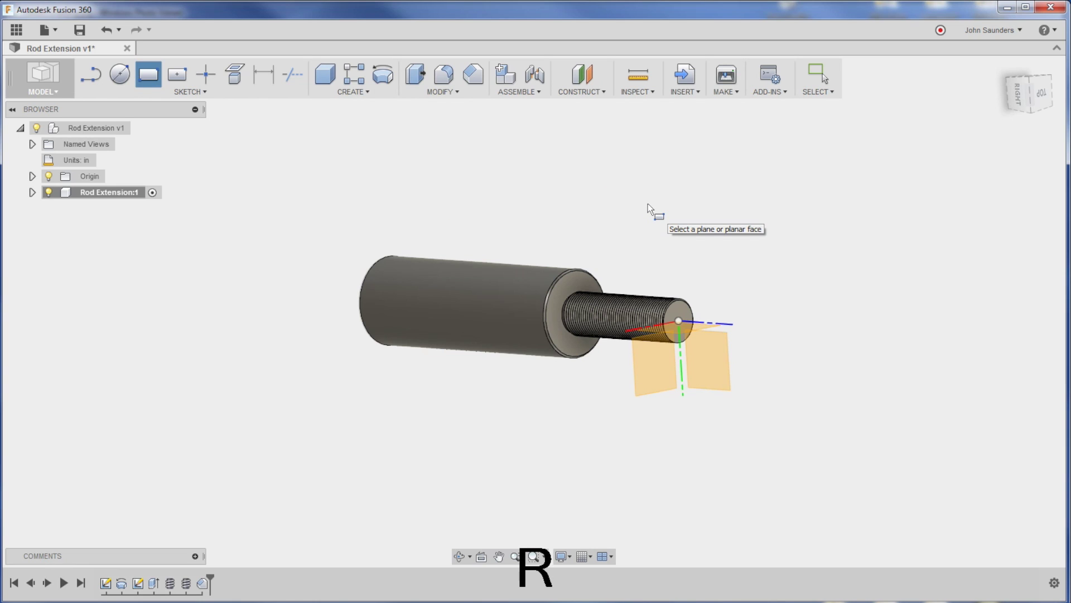
{"action": "left_click", "coordinate": [578, 282]}
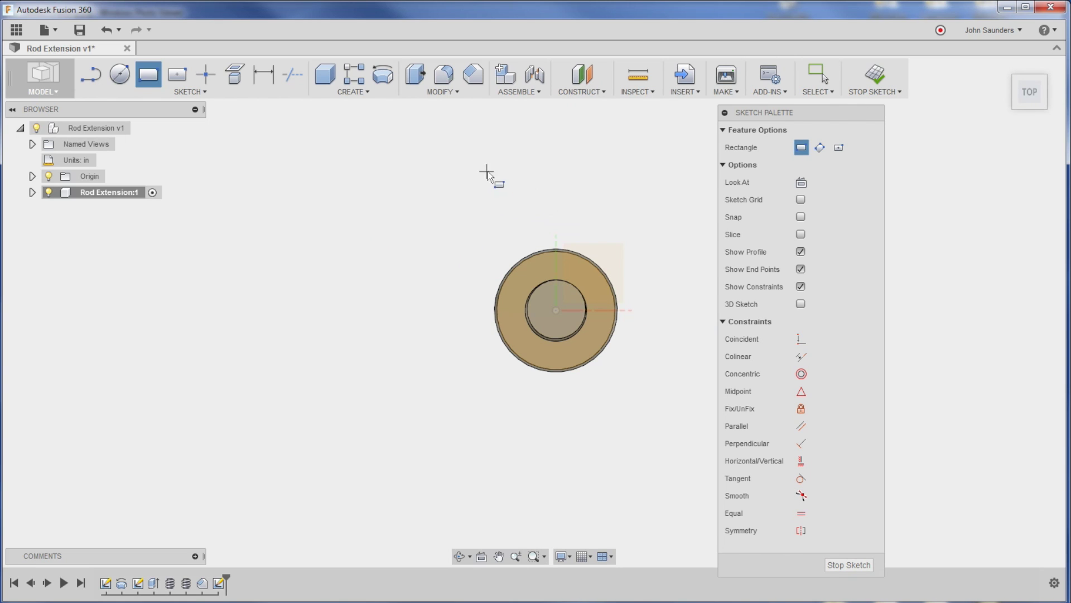
{"action": "left_click", "coordinate": [461, 163]}
{"action": "left_click", "coordinate": [662, 256]}
{"action": "scroll", "coordinate": [662, 273], "scroll_direction": "up", "scroll_amount": 2}
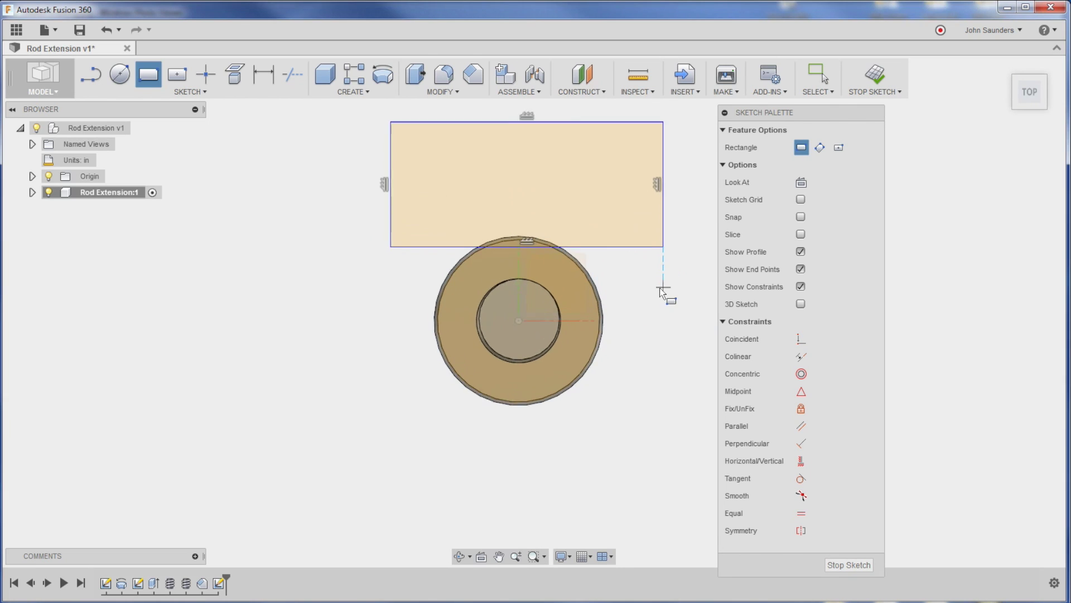
{"action": "scroll", "coordinate": [662, 293], "scroll_direction": "up", "scroll_amount": 1}
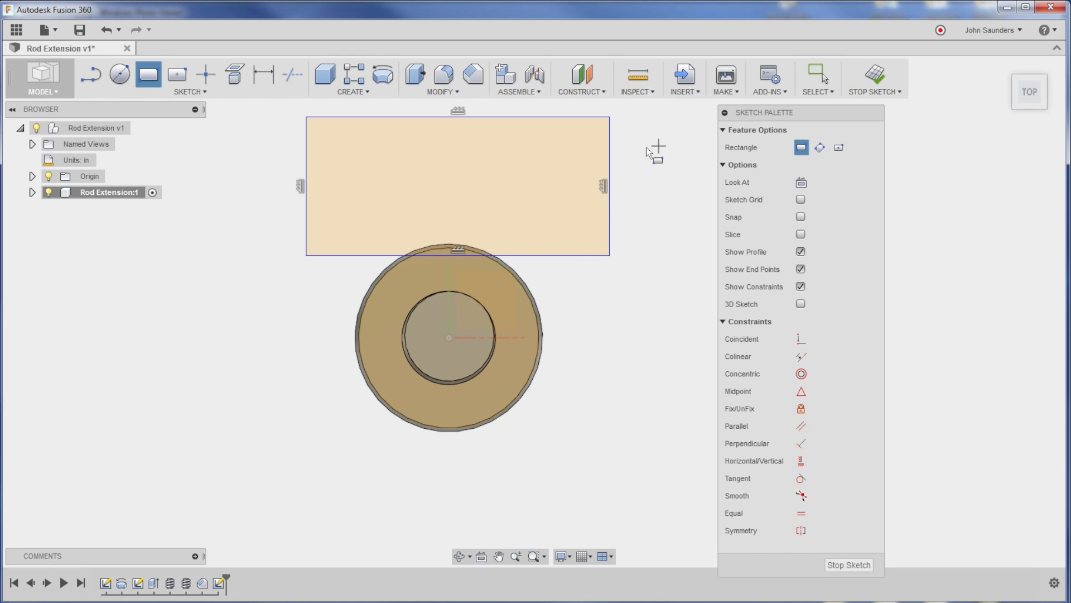
Step: Dimension the rectangle's lower edge from the sketch origin as (2.5/2) in
{"action": "key", "text": "d"}
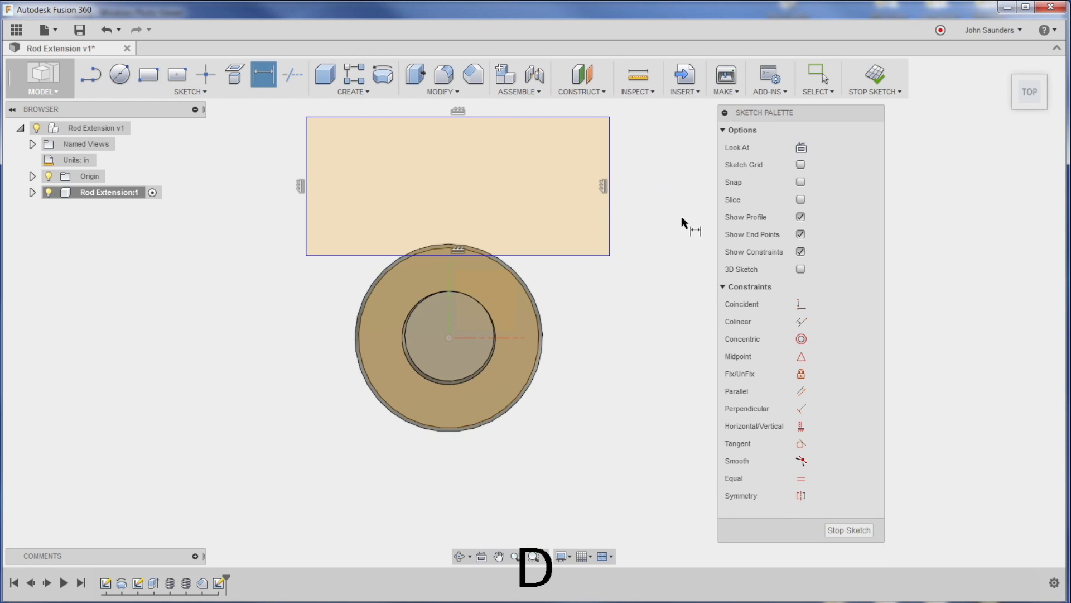
{"action": "left_click", "coordinate": [449, 337]}
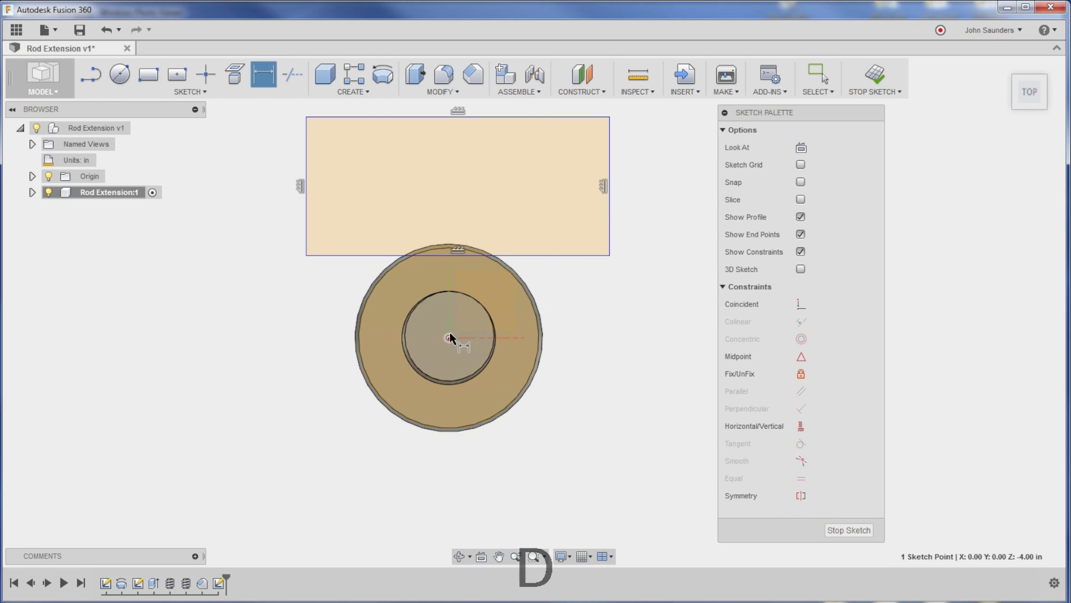
{"action": "left_click", "coordinate": [443, 255]}
{"action": "left_click", "coordinate": [306, 297]}
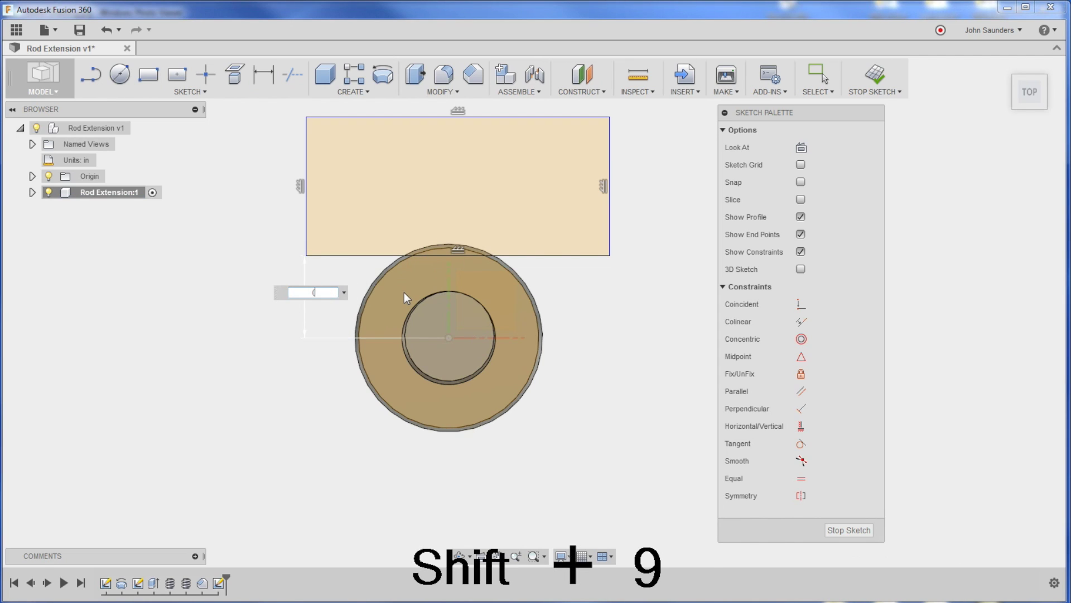
{"action": "type", "text": "2.50"}
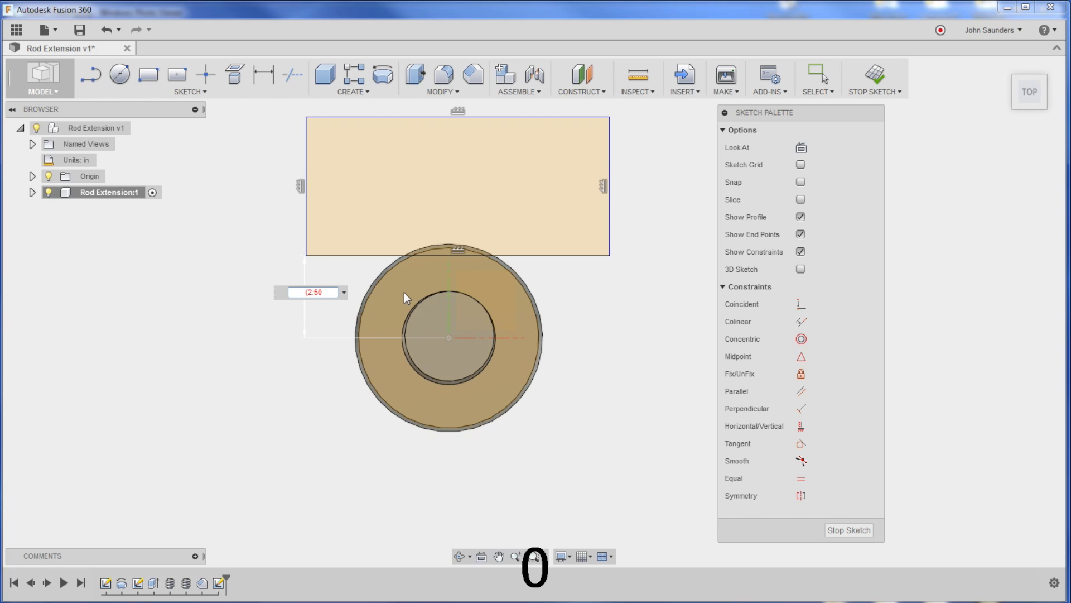
{"action": "key", "text": "BackSpace"}
{"action": "type", "text": "/2"}
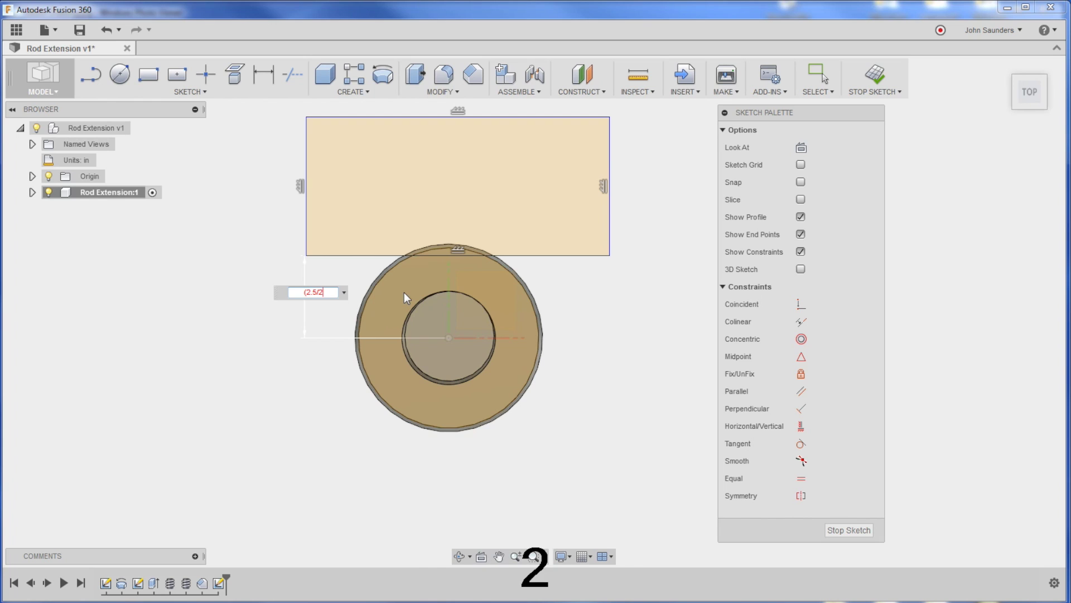
{"action": "key", "text": "Return"}
{"action": "scroll", "coordinate": [456, 249], "scroll_direction": "up", "scroll_amount": 3}
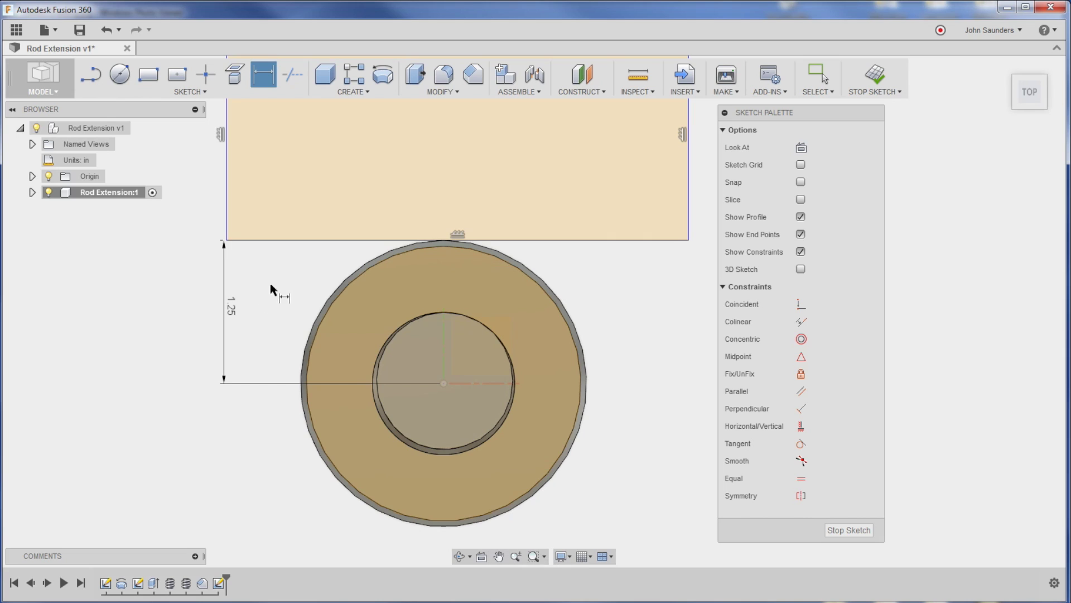
Step: Subtract the 0.125 in flat depth from the rectangle's offset dimension expression, giving 1.125 in from the origin
{"action": "double_click", "coordinate": [233, 312]}
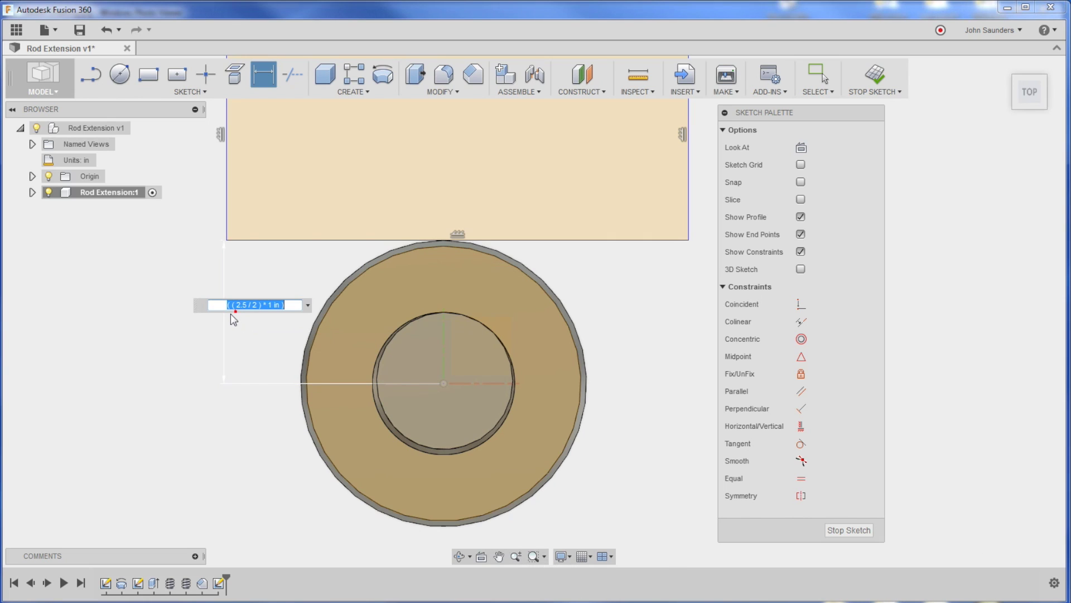
{"action": "type", "text": "2"}
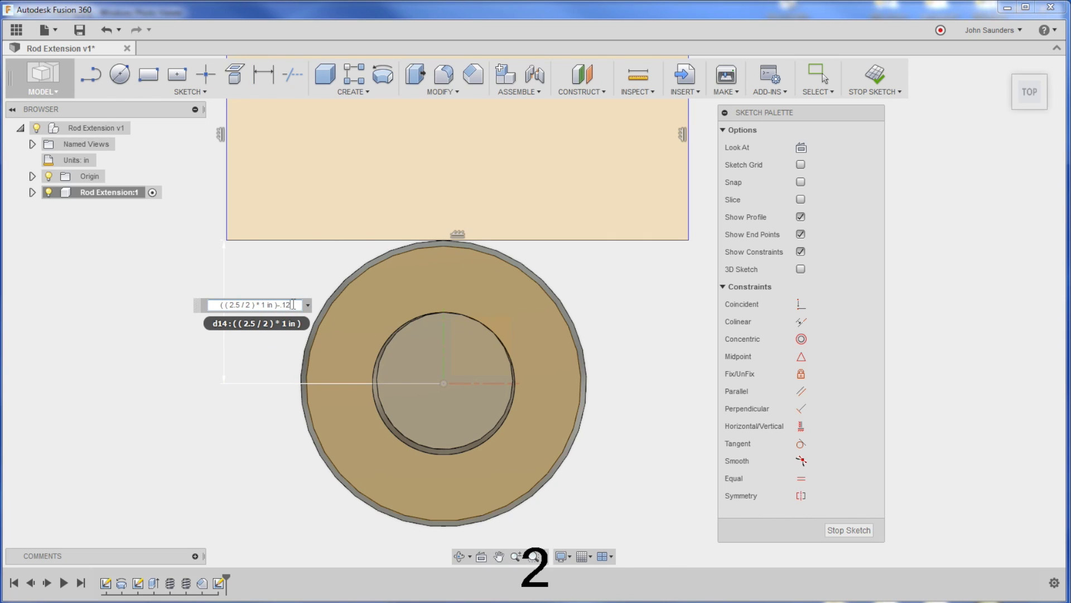
{"action": "key", "text": "Return"}
{"action": "middle_click_drag", "start_coordinate": [292, 309], "coordinate": [332, 349], "text": "shift"}
{"action": "scroll", "coordinate": [544, 281], "scroll_direction": "down", "scroll_amount": 2}
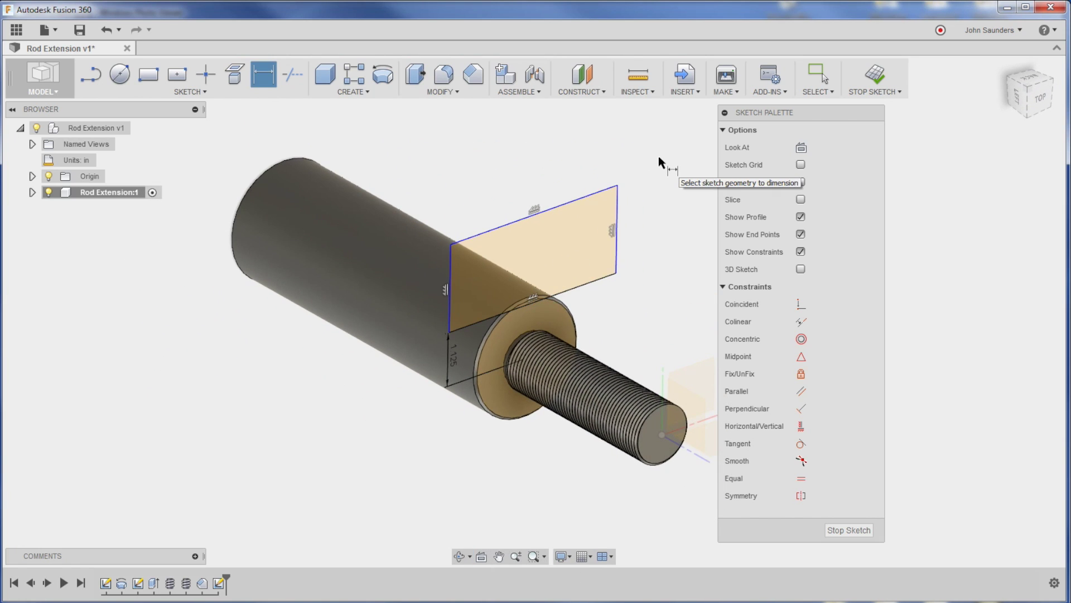
Step: Cut the first wrench flat by extruding both rectangle profiles -1 in into the large cylinder from the shoulder face
{"action": "key", "text": "q"}
{"action": "scroll", "coordinate": [531, 351], "scroll_direction": "up", "scroll_amount": 5}
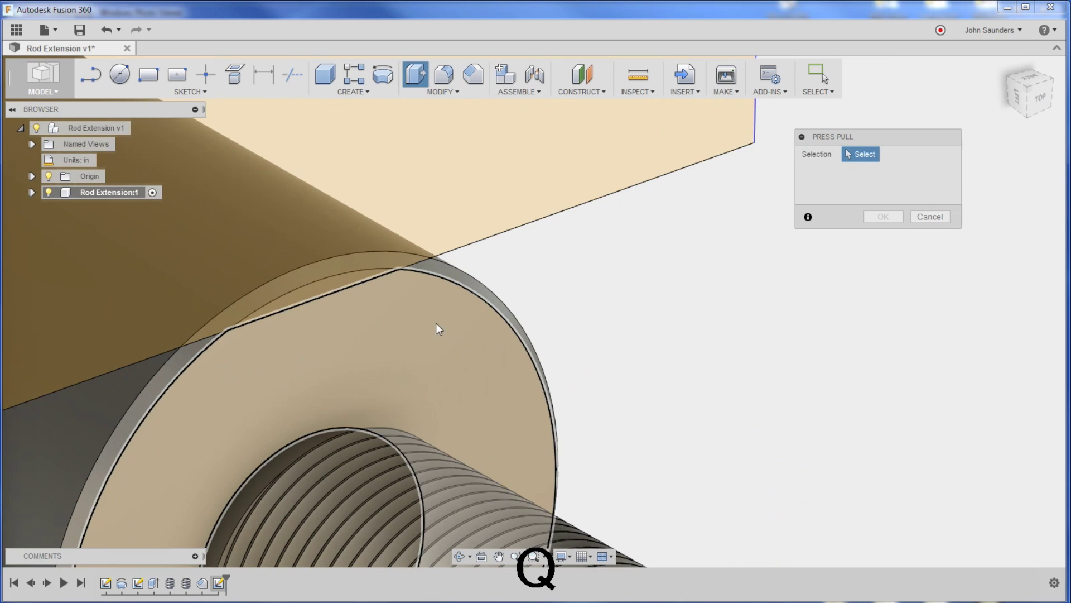
{"action": "left_click", "coordinate": [310, 296]}
{"action": "left_click", "coordinate": [303, 279]}
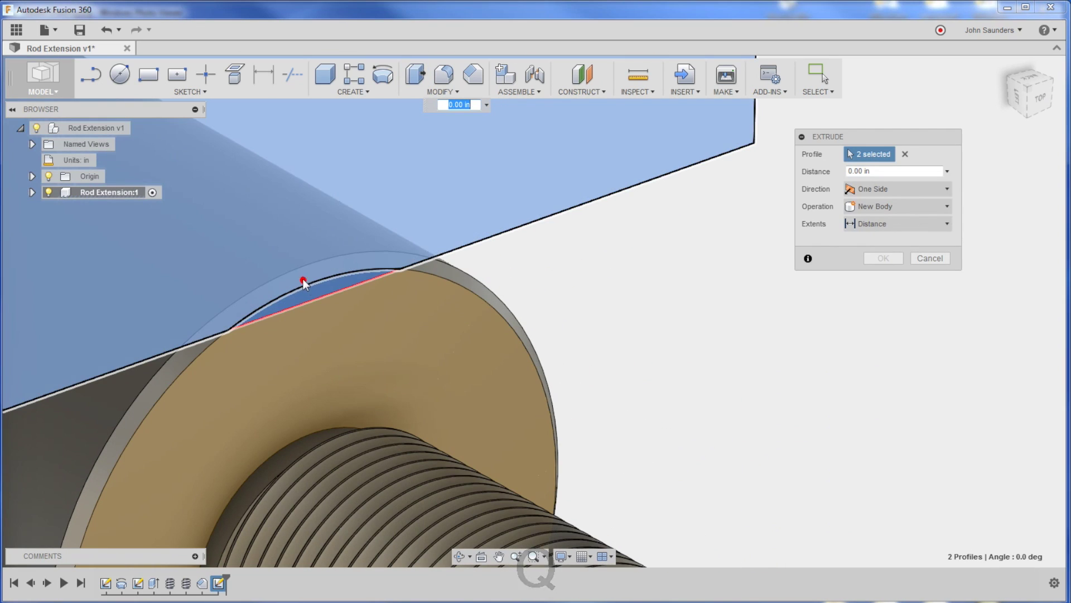
{"action": "scroll", "coordinate": [555, 306], "scroll_direction": "down", "scroll_amount": 5}
{"action": "middle_click_drag", "start_coordinate": [554, 306], "coordinate": [734, 311], "text": "shift"}
{"action": "type", "text": "-1"}
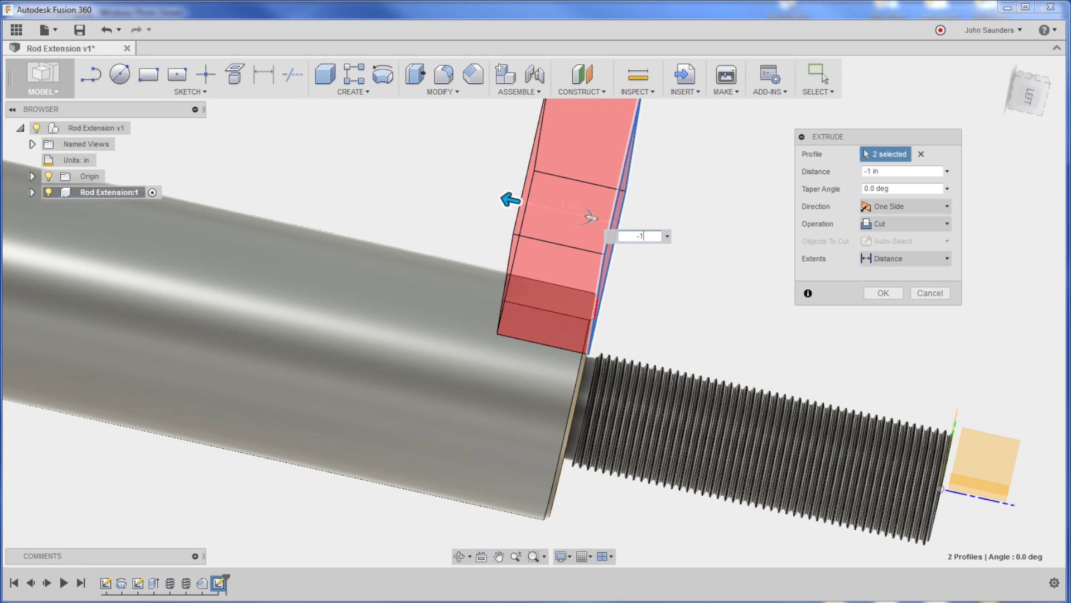
{"action": "left_click", "coordinate": [883, 293]}
{"action": "middle_click_drag", "start_coordinate": [814, 267], "coordinate": [536, 191], "text": "shift"}
{"action": "scroll", "coordinate": [697, 243], "scroll_direction": "down", "scroll_amount": 5}
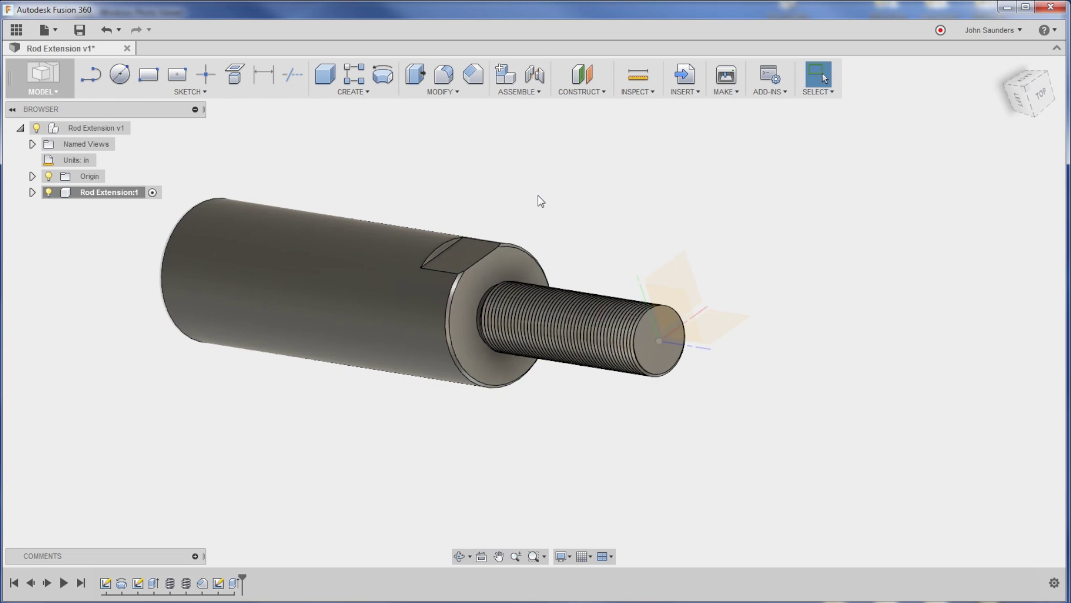
Step: Expand the top-level Origin folder and the Rod Extension component in the browser, and select the XZ origin plane
{"action": "left_click", "coordinate": [32, 177]}
{"action": "left_click", "coordinate": [32, 305]}
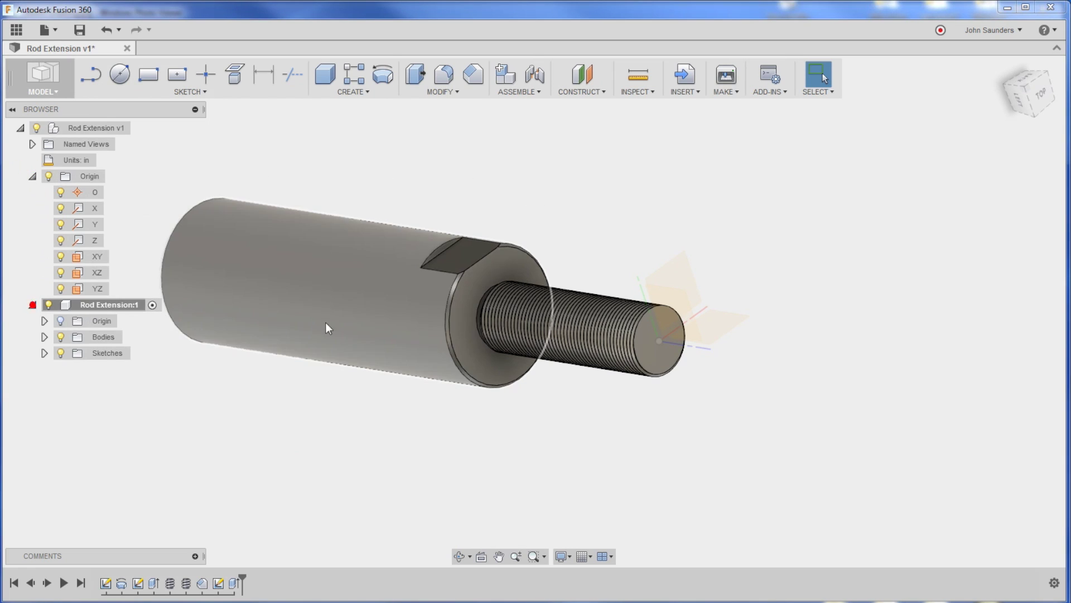
{"action": "left_click", "coordinate": [89, 176]}
{"action": "middle_click_drag", "start_coordinate": [669, 312], "coordinate": [733, 387], "text": "shift"}
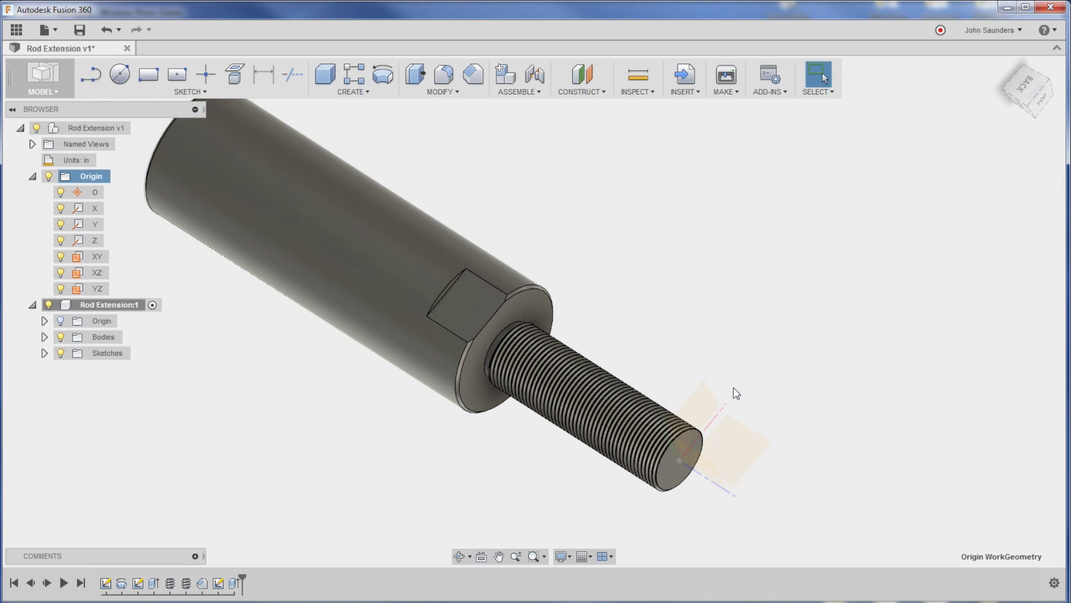
{"action": "left_click", "coordinate": [716, 334]}
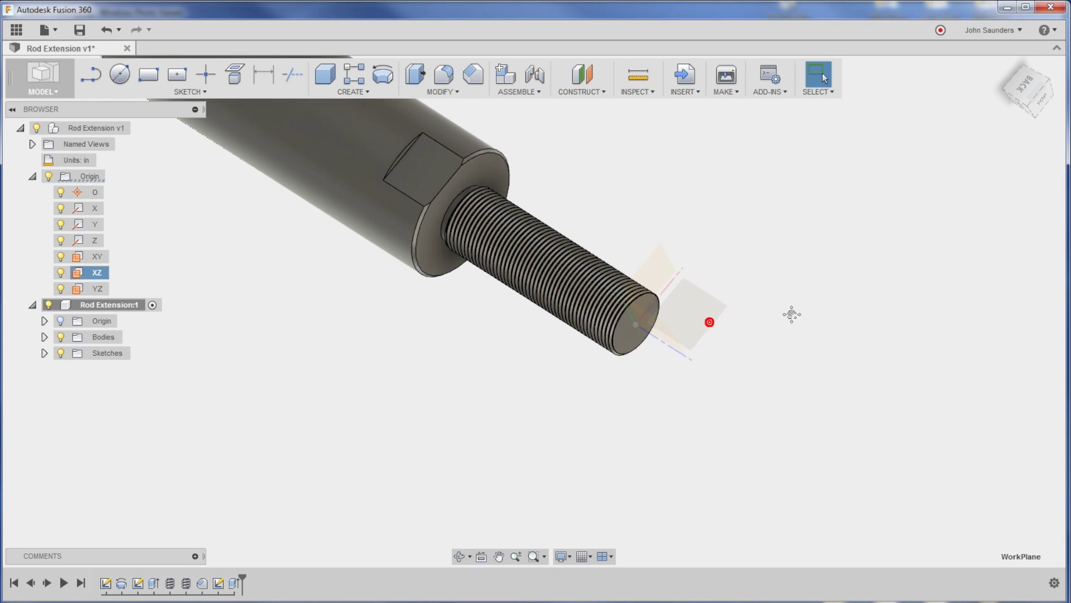
{"action": "middle_click_drag", "start_coordinate": [790, 311], "coordinate": [842, 316], "text": "shift"}
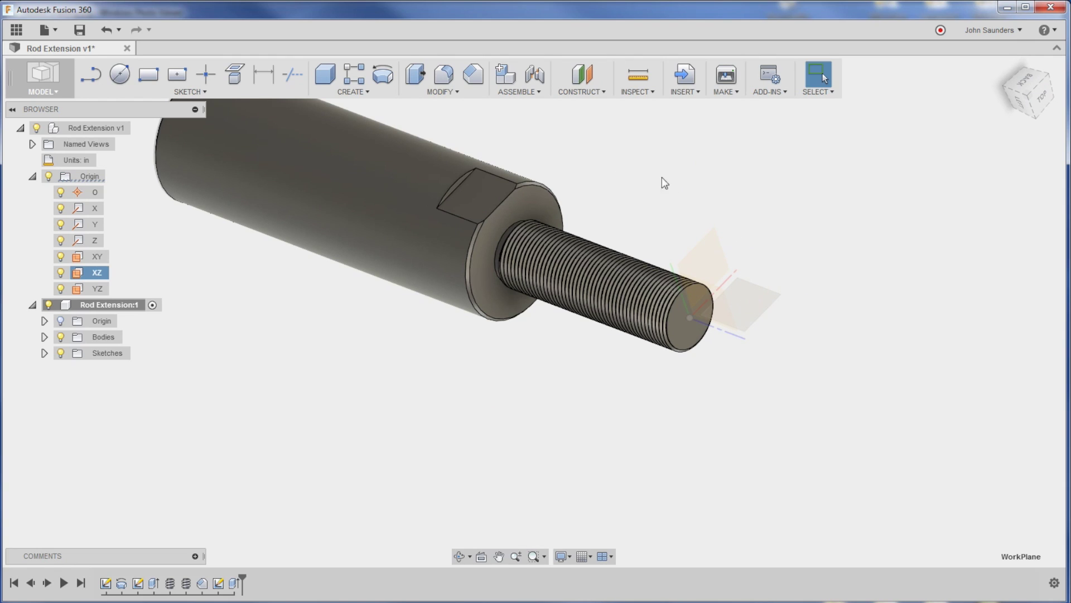
Step: Mirror the wrench-flat cut across the XZ origin plane, using the features pattern type with the Adjust compute option
{"action": "left_click", "coordinate": [442, 92]}
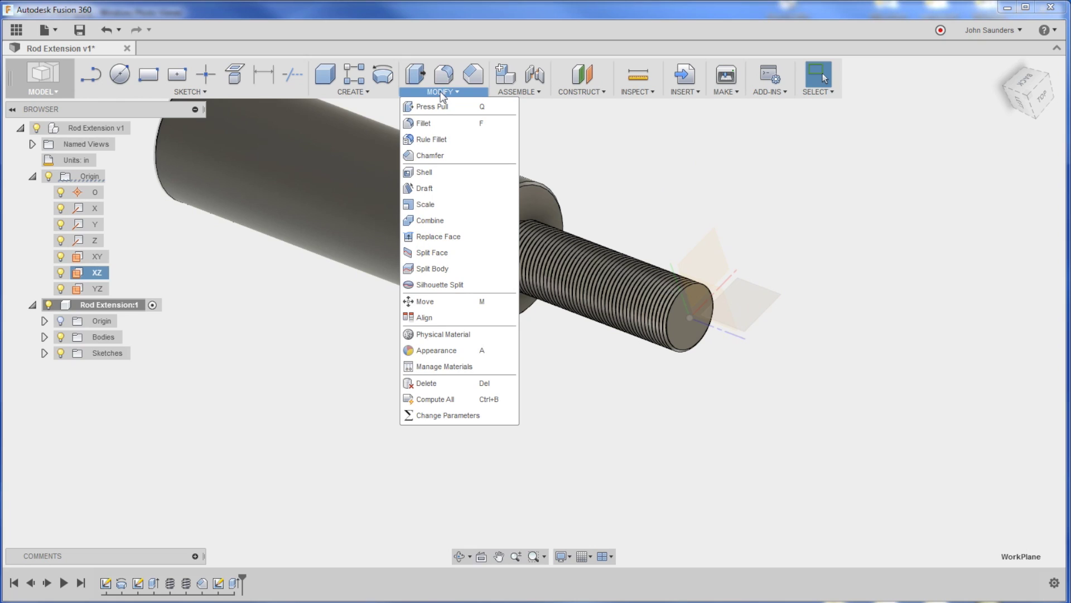
{"action": "left_click", "coordinate": [375, 92]}
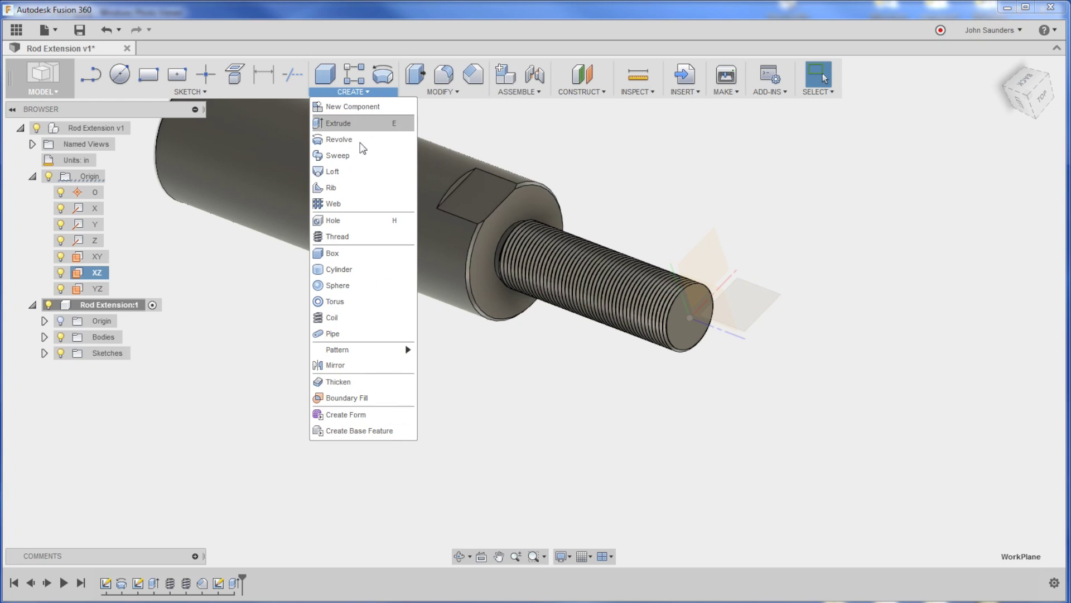
{"action": "left_click", "coordinate": [347, 366]}
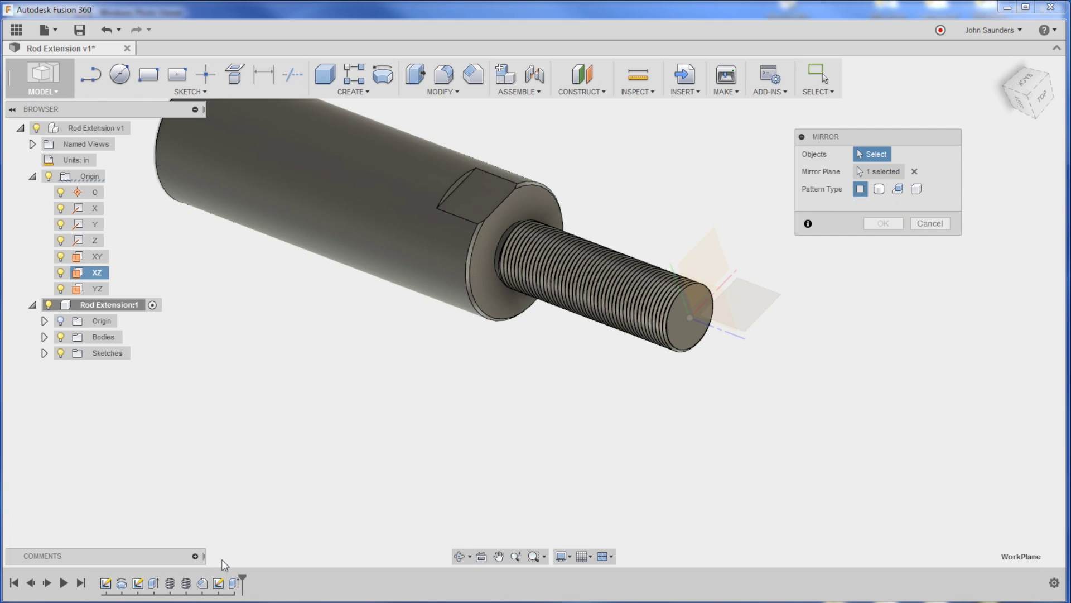
{"action": "left_click", "coordinate": [901, 190]}
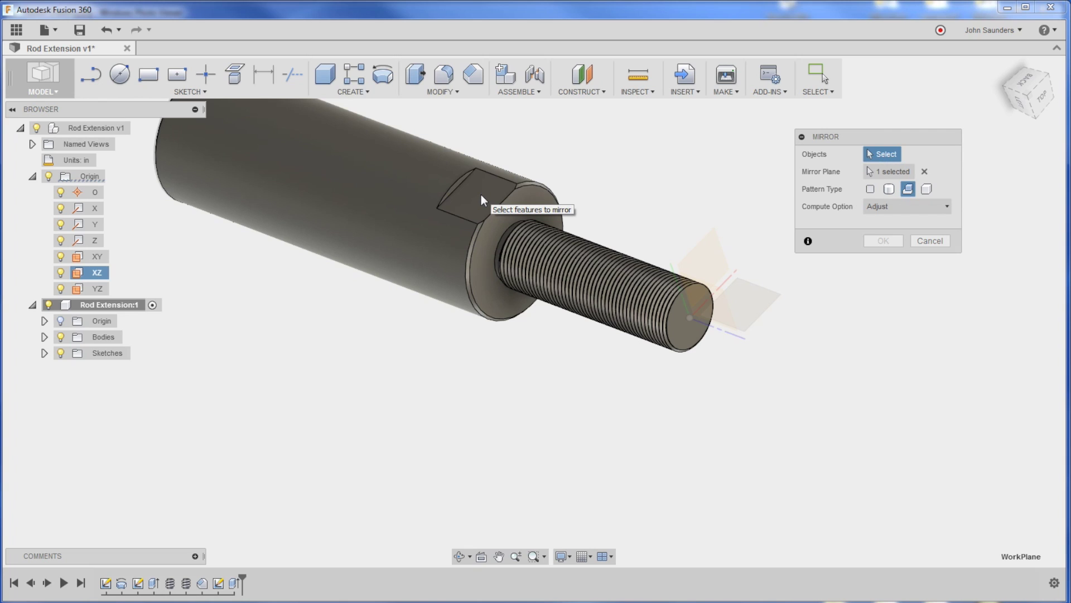
{"action": "left_click", "coordinate": [231, 587]}
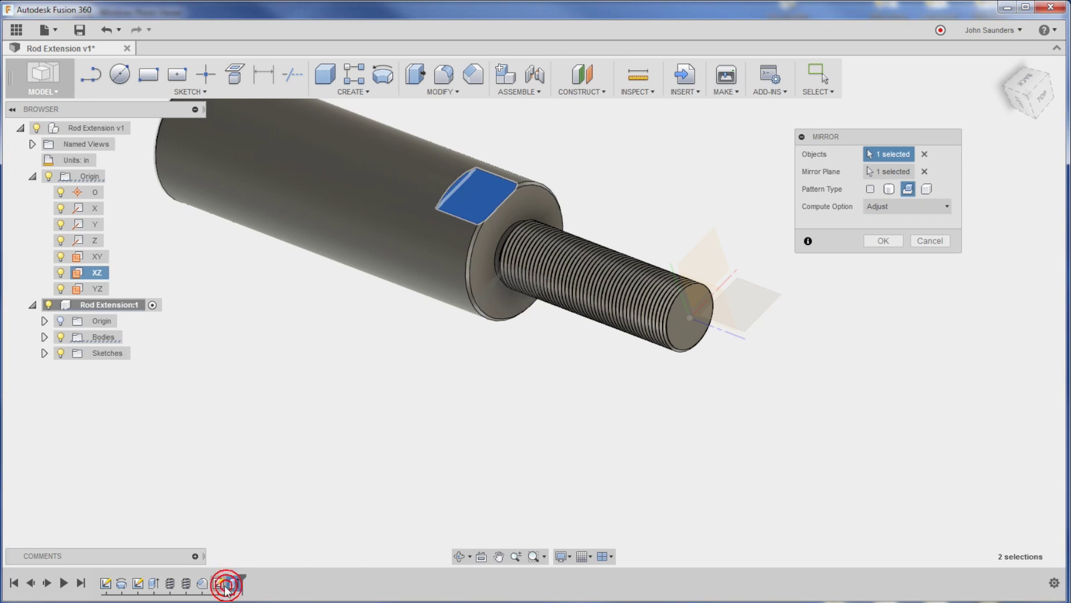
{"action": "left_click", "coordinate": [891, 166]}
{"action": "left_click", "coordinate": [924, 172]}
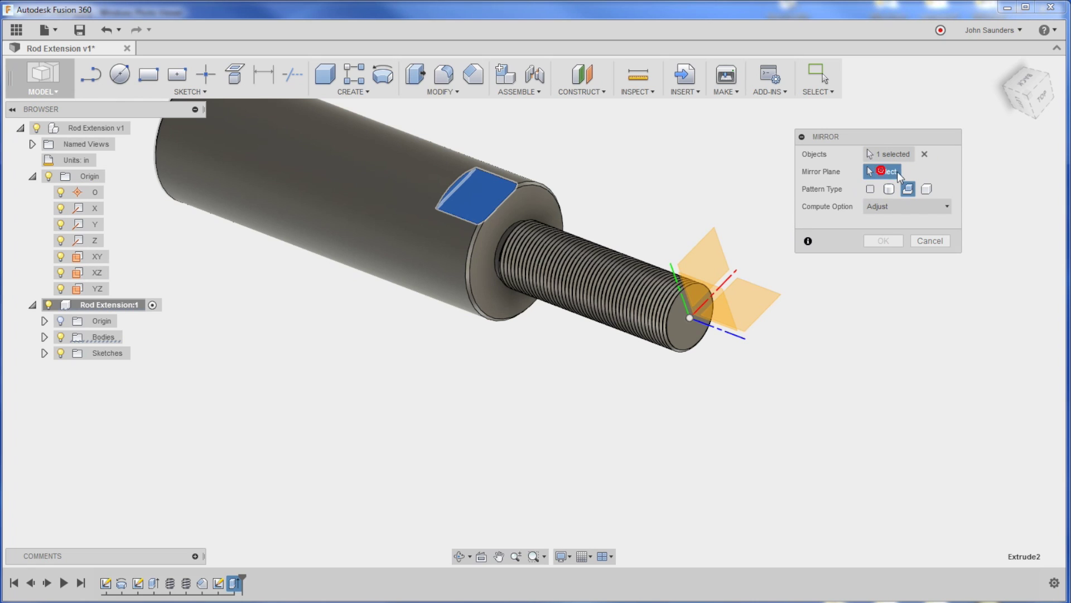
{"action": "left_click", "coordinate": [764, 299]}
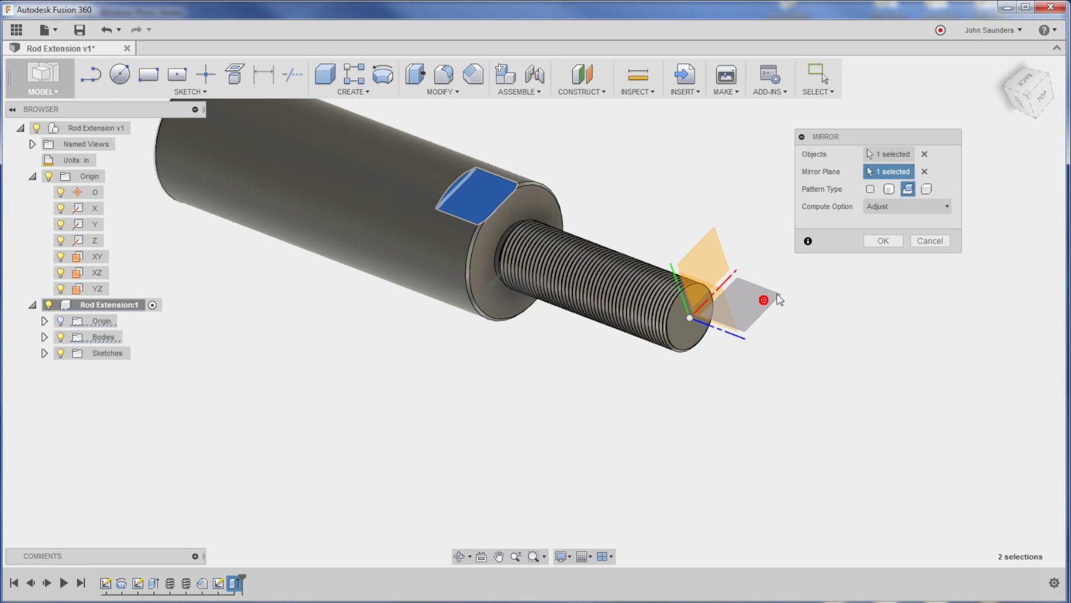
{"action": "mouse_move", "coordinate": [571, 482]}
{"action": "middle_mouse_down", "text": "shift"}
{"action": "mouse_move", "coordinate": [562, 404]}
{"action": "mouse_move", "coordinate": [575, 464]}
{"action": "middle_mouse_up", "text": "shift"}
{"action": "scroll", "coordinate": [517, 287], "scroll_direction": "up", "scroll_amount": 3}
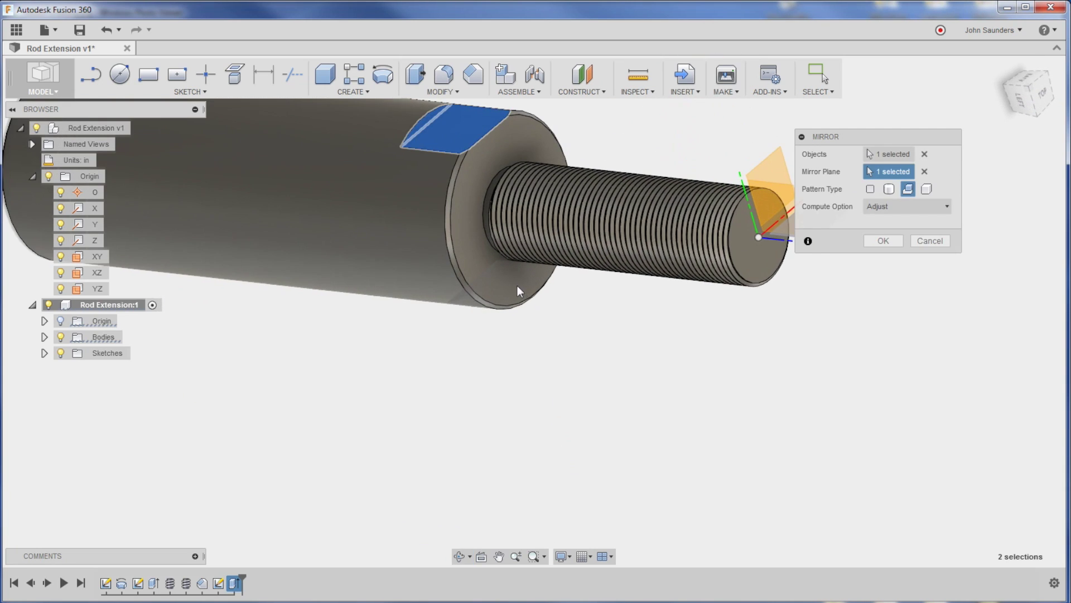
{"action": "left_click", "coordinate": [883, 240]}
Step: Inspect the wrench flats on both sides of the rod and compare them with the drawing in Windows Photo Viewer
{"action": "middle_click_drag", "start_coordinate": [594, 402], "coordinate": [596, 432], "text": "shift"}
{"action": "scroll", "coordinate": [595, 433], "scroll_direction": "down", "scroll_amount": 2}
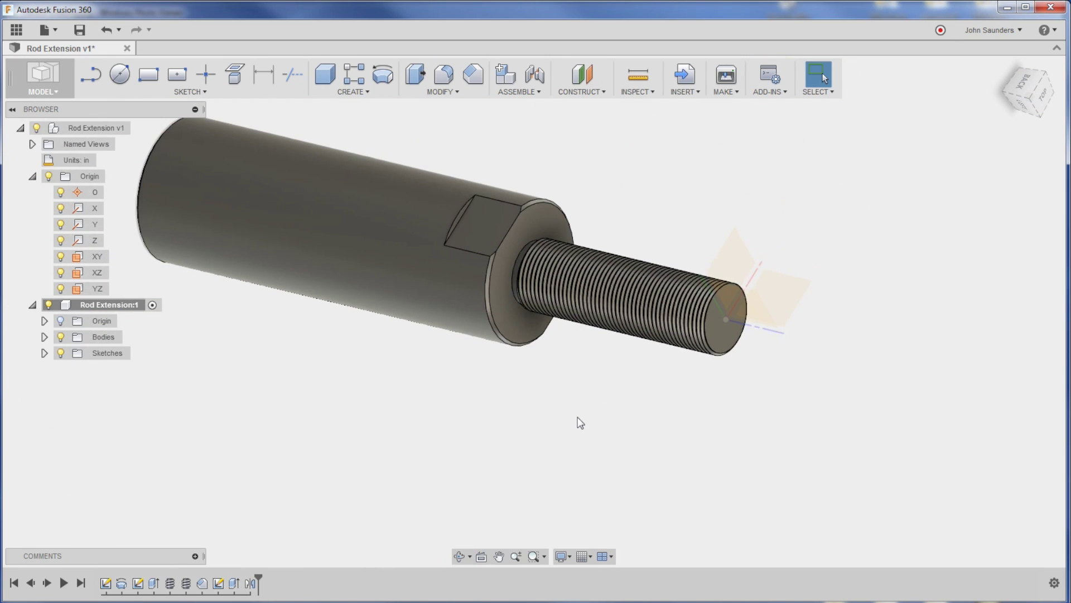
{"action": "mouse_move", "coordinate": [421, 396]}
{"action": "middle_mouse_down", "text": "shift"}
{"action": "mouse_move", "coordinate": [581, 402]}
{"action": "mouse_move", "coordinate": [604, 419]}
{"action": "mouse_move", "coordinate": [571, 437]}
{"action": "middle_mouse_up", "text": "shift"}
{"action": "key", "text": "alt+Tab"}
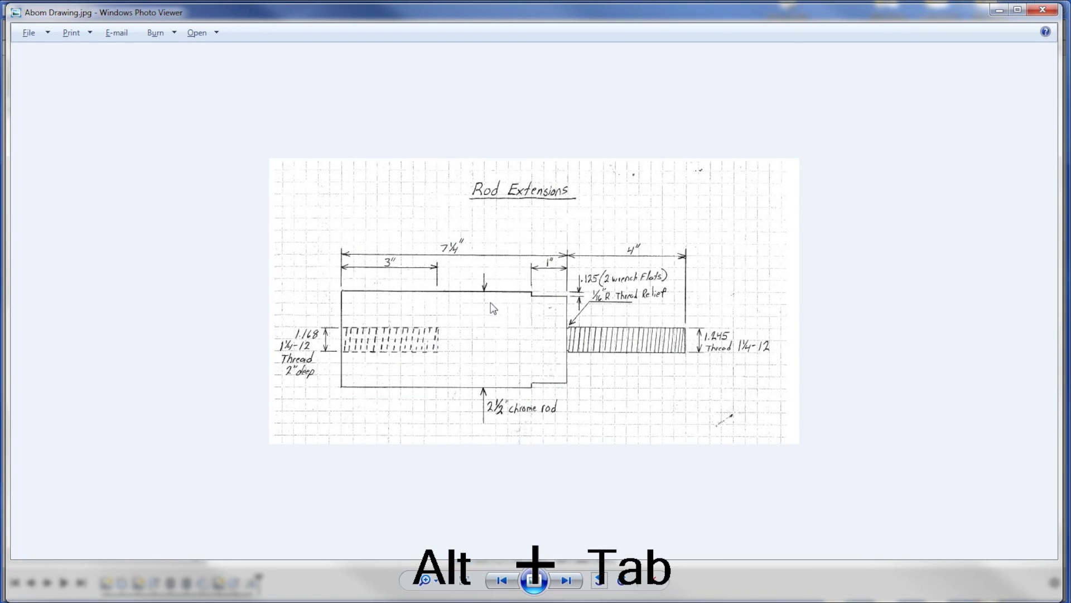